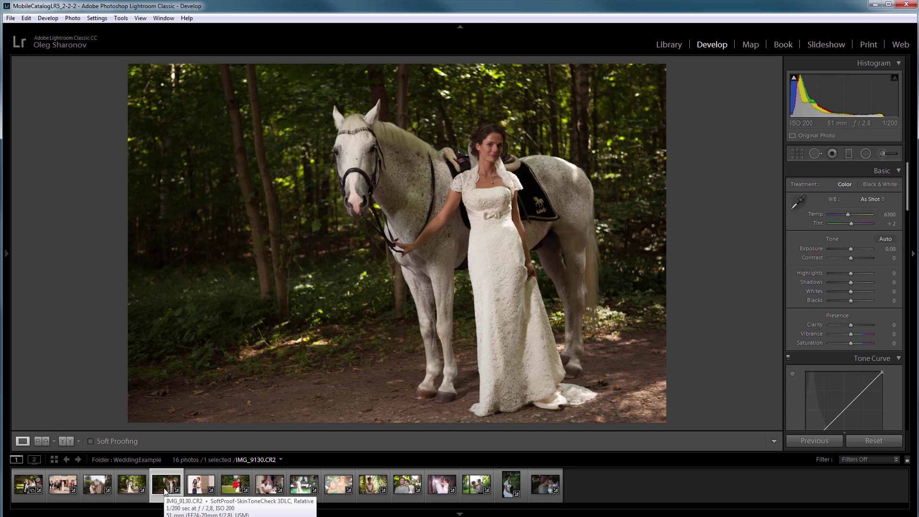
- Select the photo IMG_9527.CR2 of the couple with red balloons and set its exposure to −0.68
{"action": "left_click", "coordinate": [197, 484]}
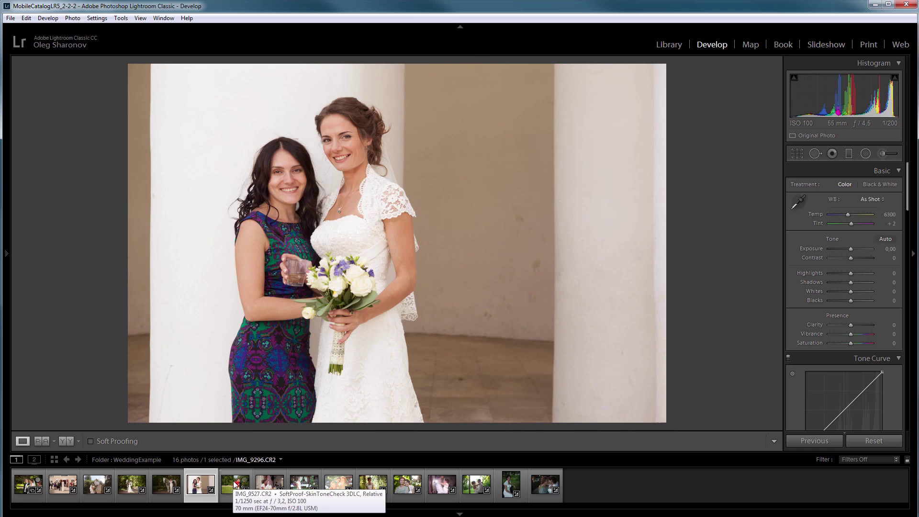
{"action": "left_click", "coordinate": [235, 484]}
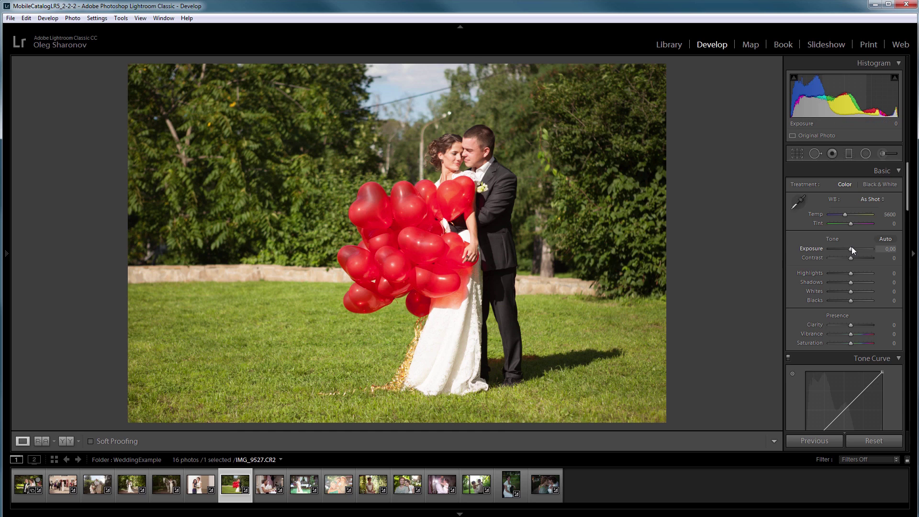
{"action": "left_click_drag", "start_coordinate": [852, 248], "coordinate": [848, 247]}
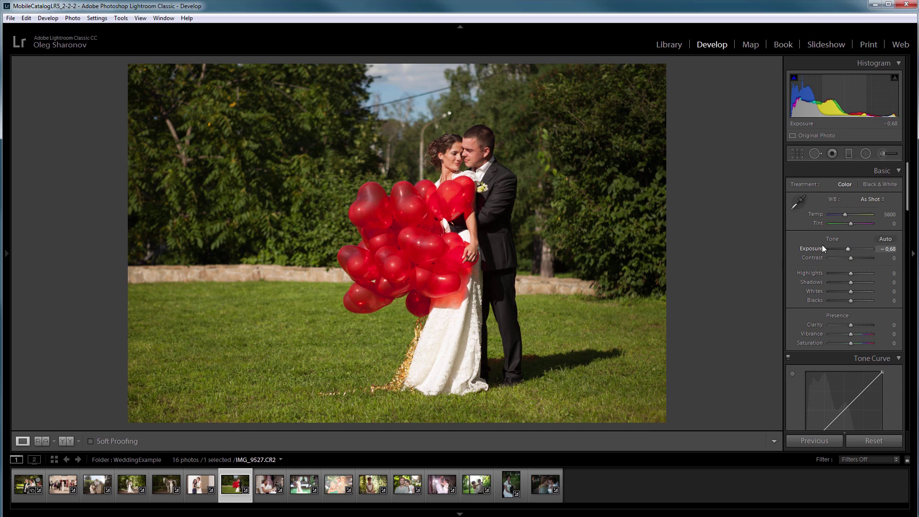
- In Photoshop, crop IMG_9527.CR2 to the heads and shoulders of the couple with the upper balloons
{"action": "left_click", "coordinate": [444, 153]}
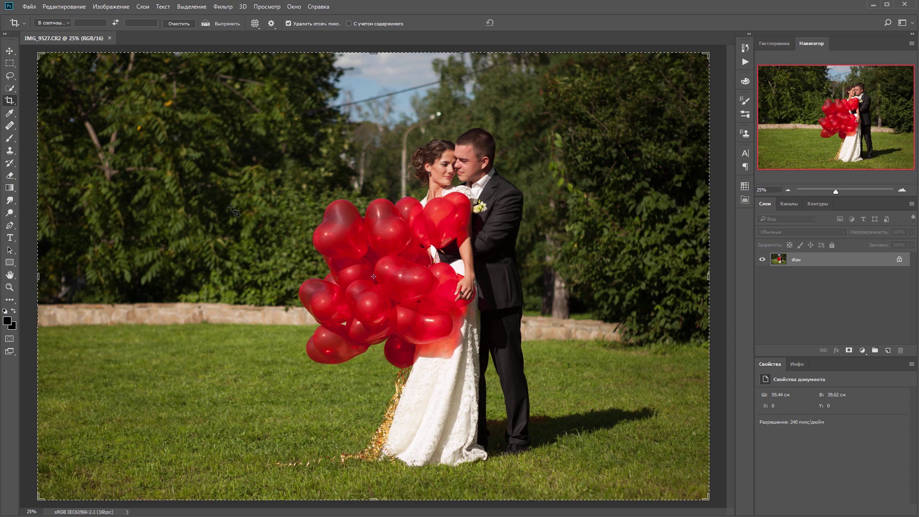
{"action": "left_click_drag", "start_coordinate": [395, 99], "coordinate": [521, 245]}
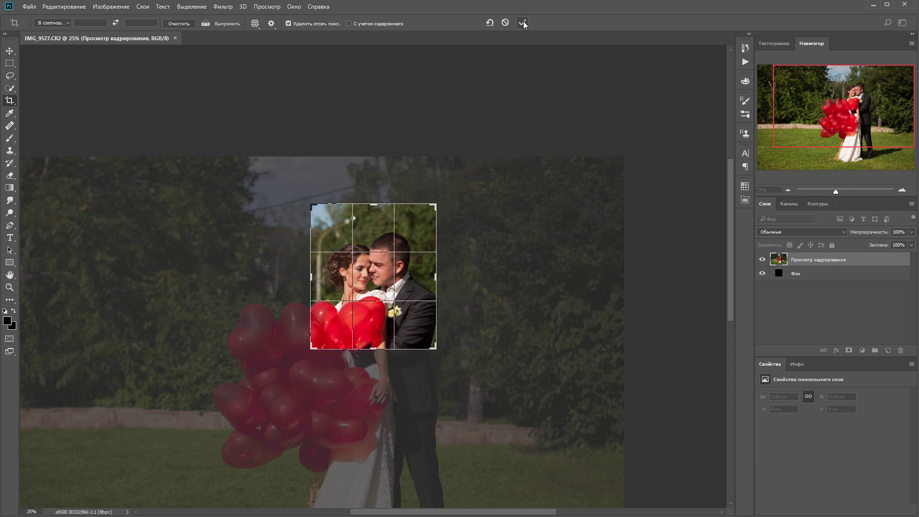
{"action": "left_click", "coordinate": [523, 22]}
{"action": "key", "text": "ctrl+plus"}
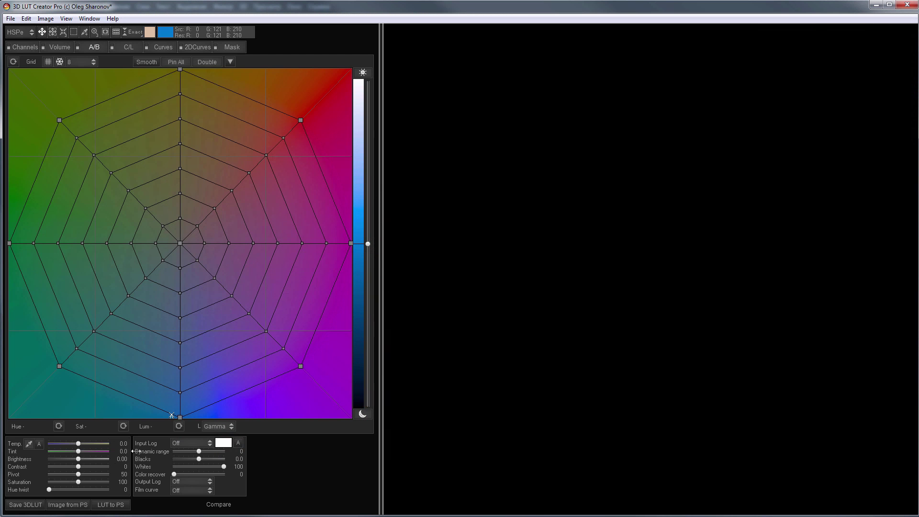
- Load the cropped Photoshop image into 3D LUT Creator and close Photoshop
{"action": "left_click", "coordinate": [69, 505]}
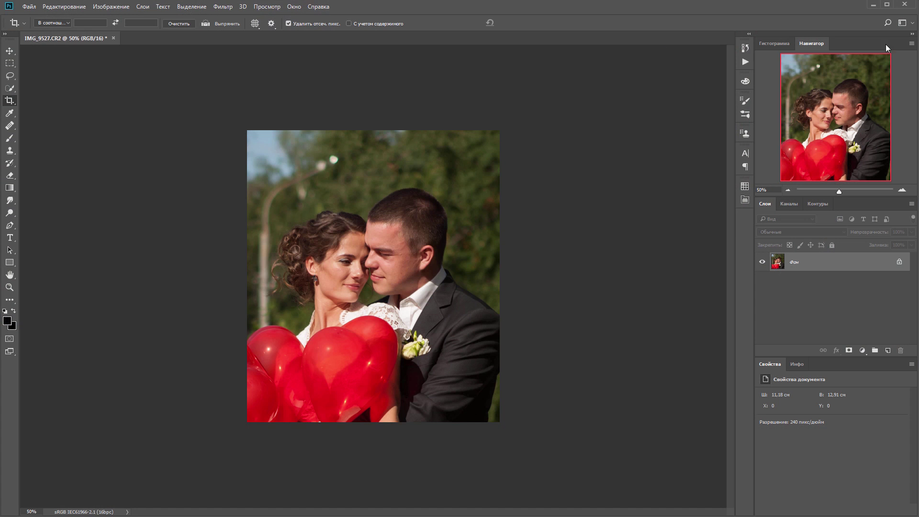
{"action": "left_click", "coordinate": [904, 4]}
{"action": "left_click", "coordinate": [460, 198]}
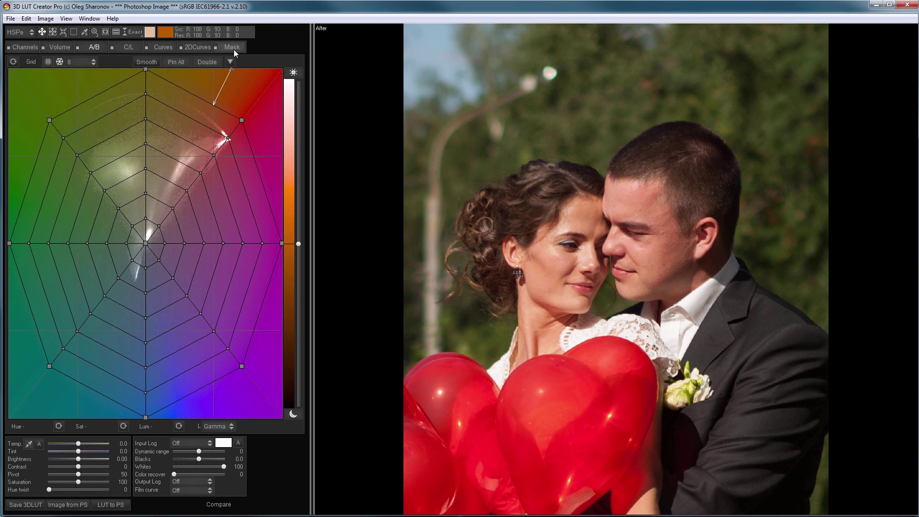
- Create an HSP mask from the bride's skin tone and show the mask preview
{"action": "left_click", "coordinate": [232, 48]}
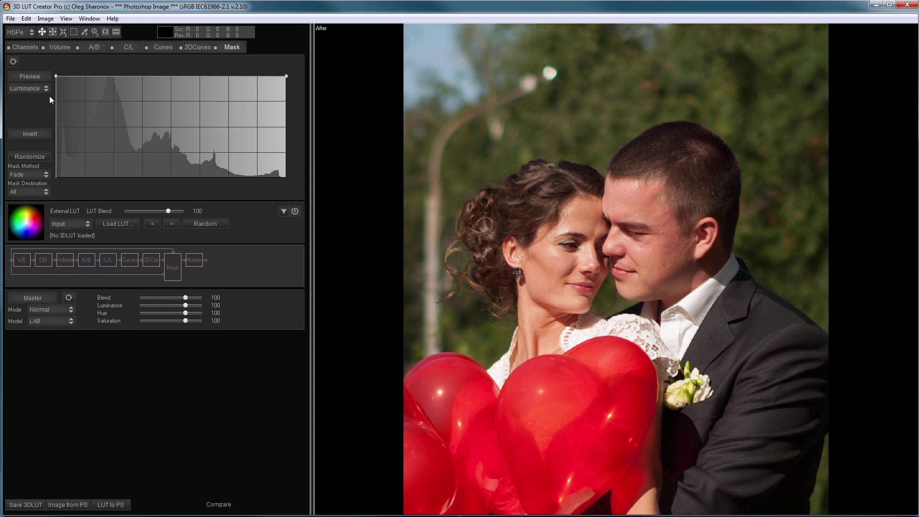
{"action": "left_click", "coordinate": [20, 88]}
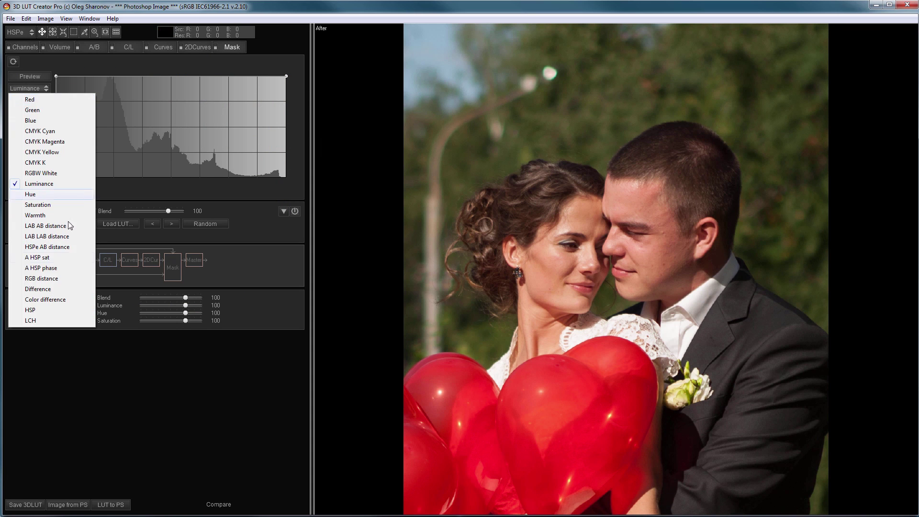
{"action": "left_click", "coordinate": [38, 309]}
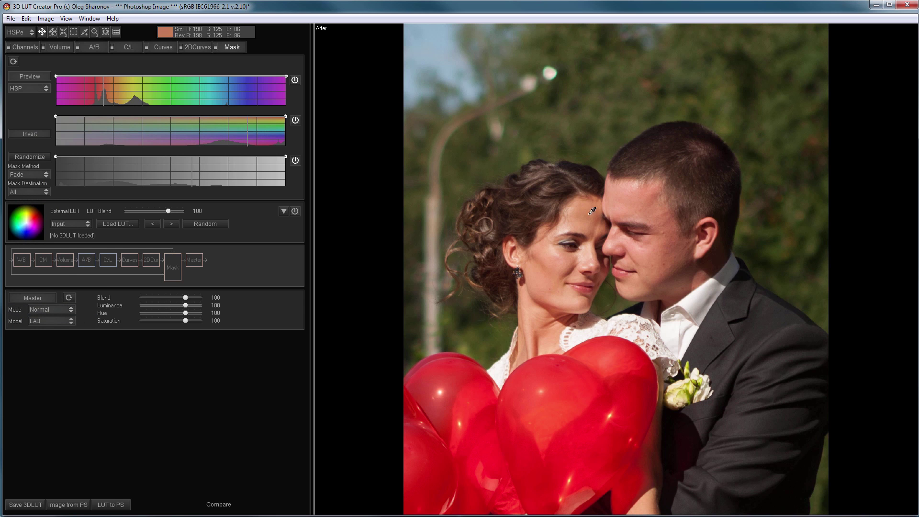
{"action": "left_click", "coordinate": [551, 268]}
{"action": "left_click", "coordinate": [34, 76]}
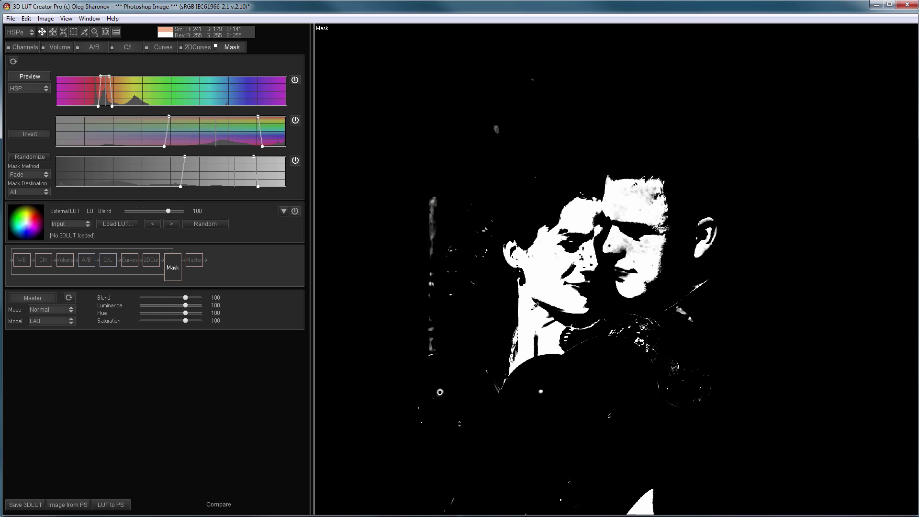
- Set the 3DLUT size to 40 in the program preferences
{"action": "left_click", "coordinate": [10, 18]}
{"action": "left_click", "coordinate": [36, 247]}
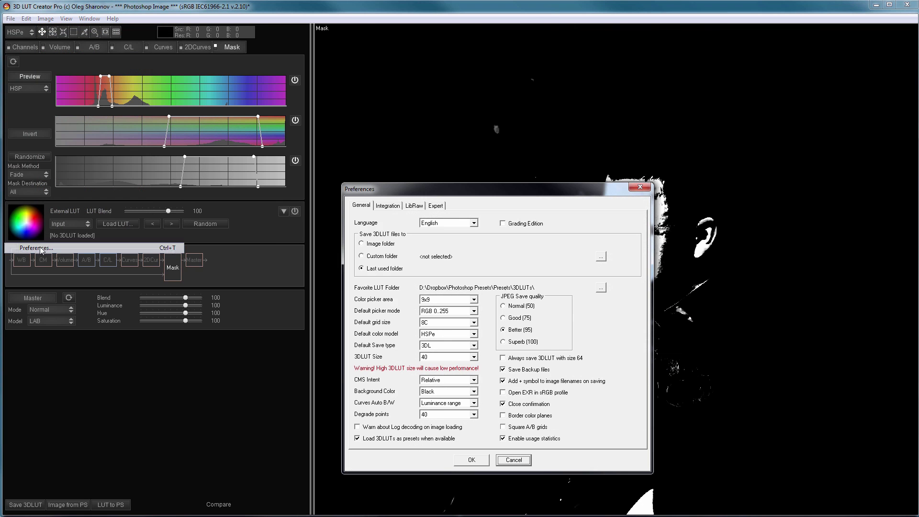
{"action": "left_click", "coordinate": [440, 358]}
{"action": "left_click", "coordinate": [430, 397]}
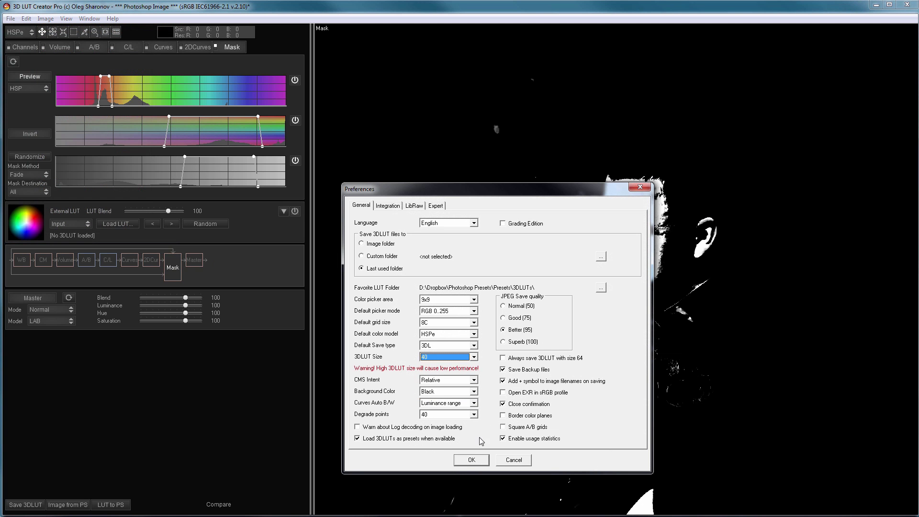
{"action": "left_click", "coordinate": [471, 460]}
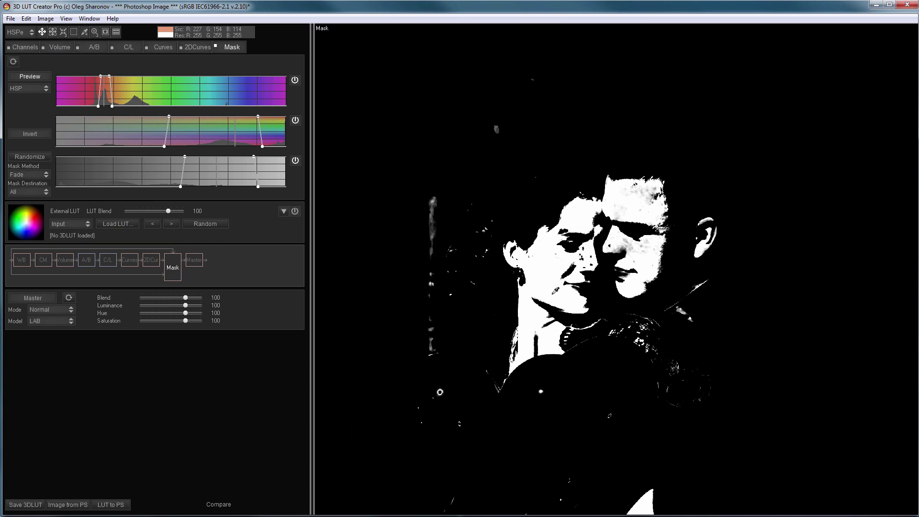
- Narrow the mask's hue and saturation ranges around the skin tones and compare the mask with the original photo
{"action": "scroll", "coordinate": [616, 268], "scroll_direction": "up", "scroll_amount": 1}
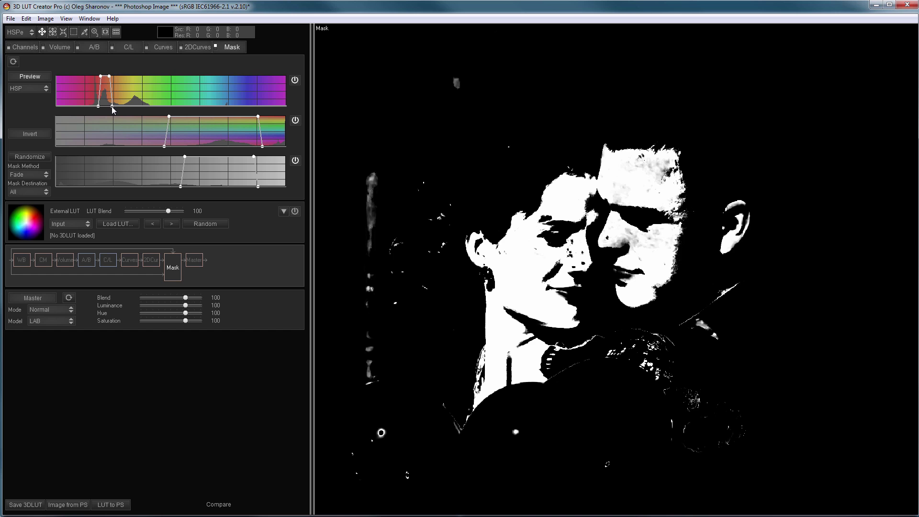
{"action": "left_click_drag", "start_coordinate": [111, 107], "coordinate": [103, 108]}
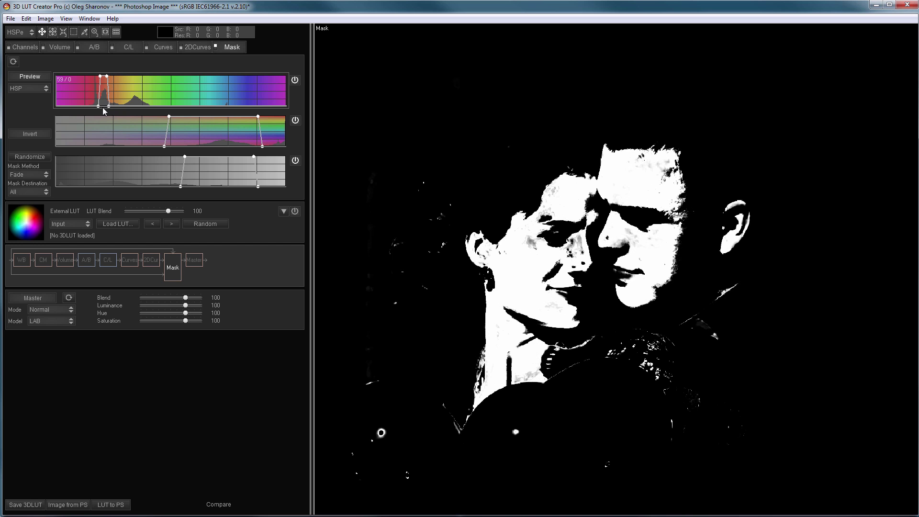
{"action": "left_click_drag", "start_coordinate": [100, 76], "coordinate": [103, 73]}
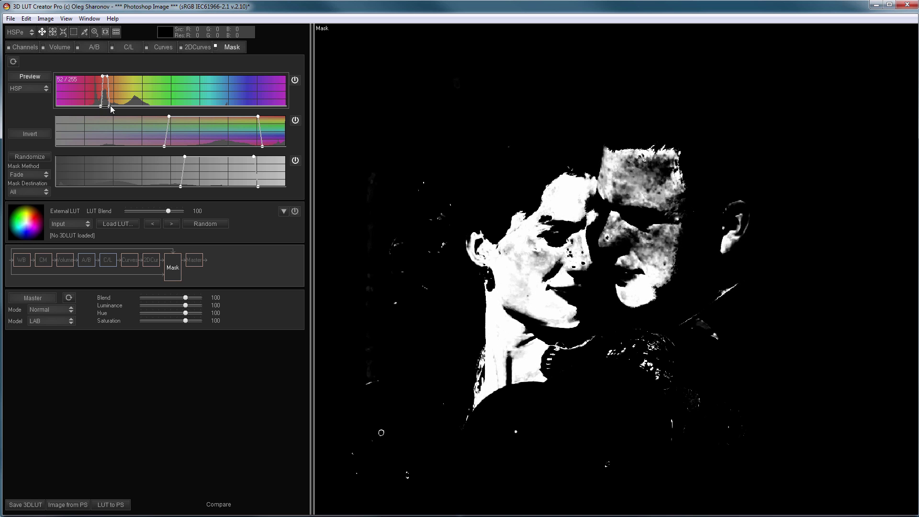
{"action": "left_click_drag", "start_coordinate": [163, 146], "coordinate": [178, 148]}
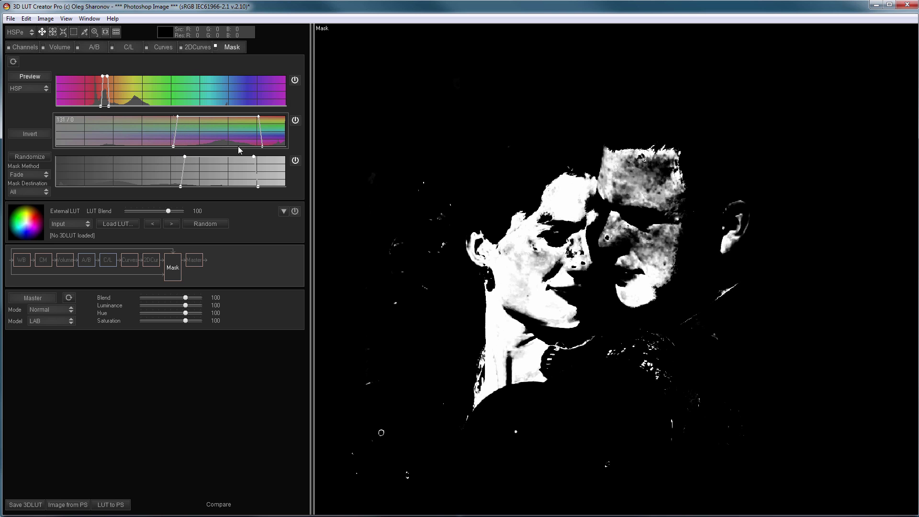
{"action": "left_click_drag", "start_coordinate": [254, 147], "coordinate": [255, 151]}
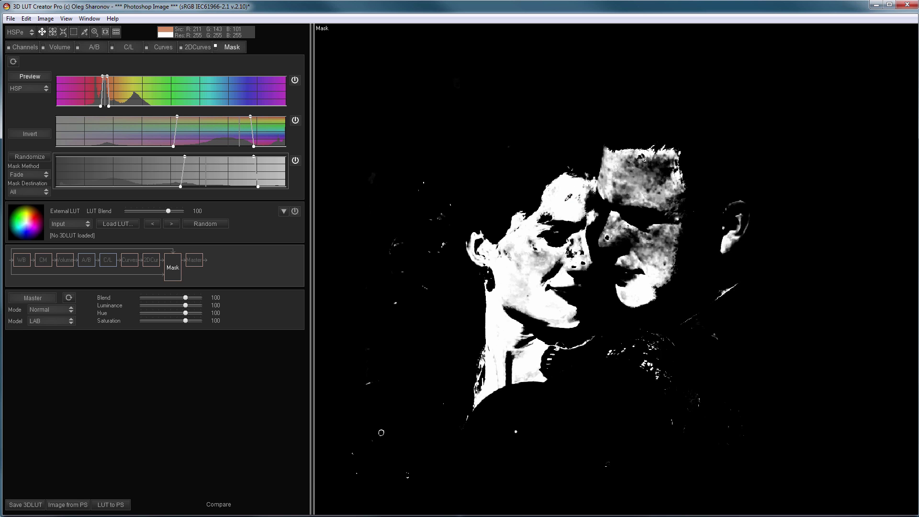
{"action": "key", "text": "space"}
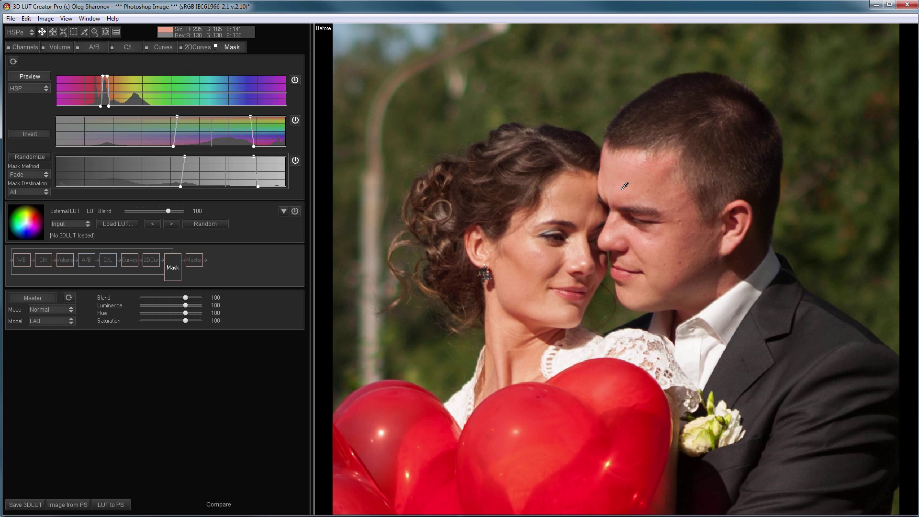
{"action": "key", "text": "space"}
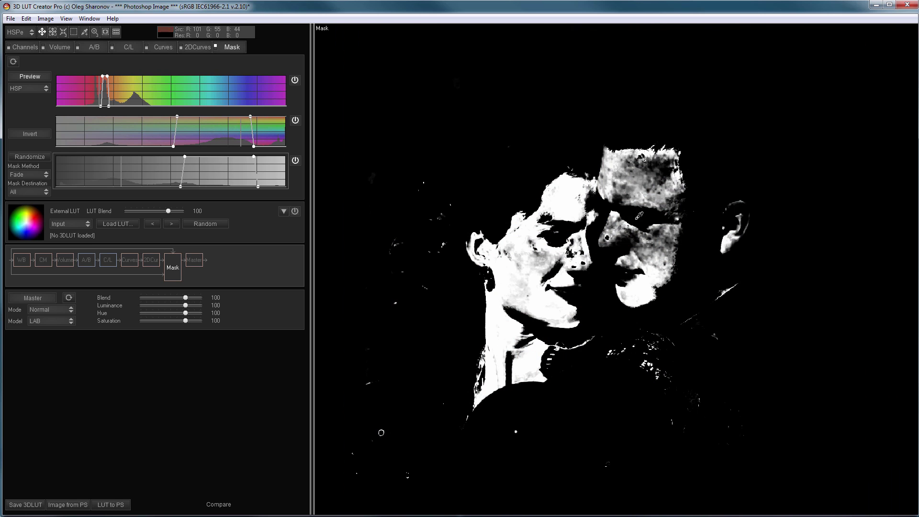
{"action": "left_click", "coordinate": [33, 76]}
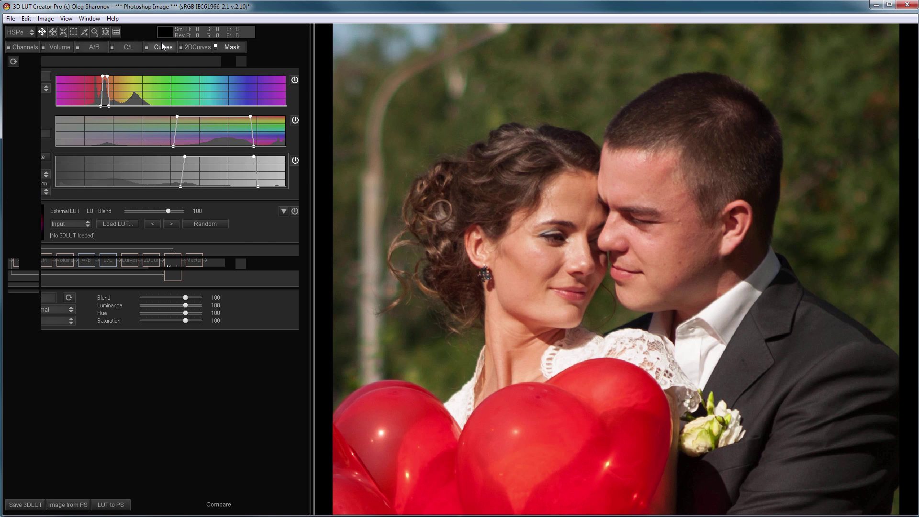
- Invert the skin mask and lower the master curve's white point to an output of 58 to darken everything outside the skin tones
{"action": "left_click", "coordinate": [162, 44]}
{"action": "left_click_drag", "start_coordinate": [299, 276], "coordinate": [321, 457]}
{"action": "left_click", "coordinate": [238, 47]}
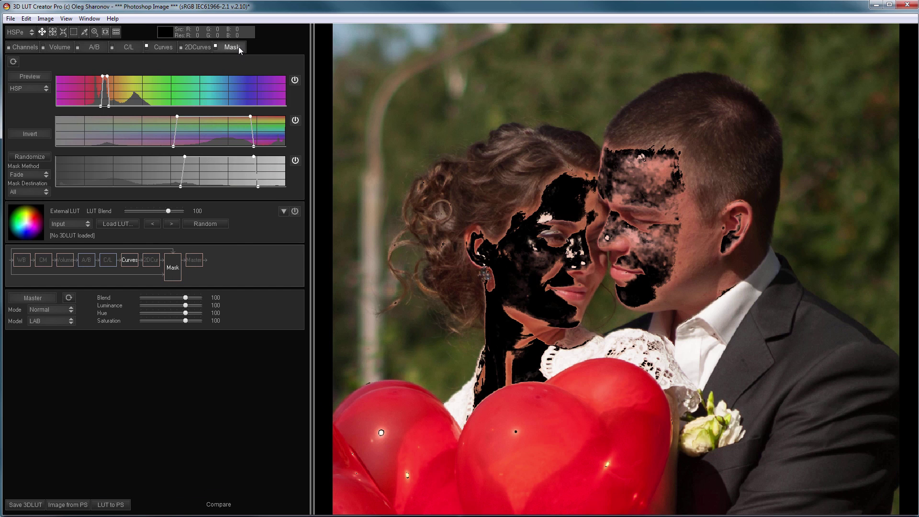
{"action": "left_click", "coordinate": [34, 134]}
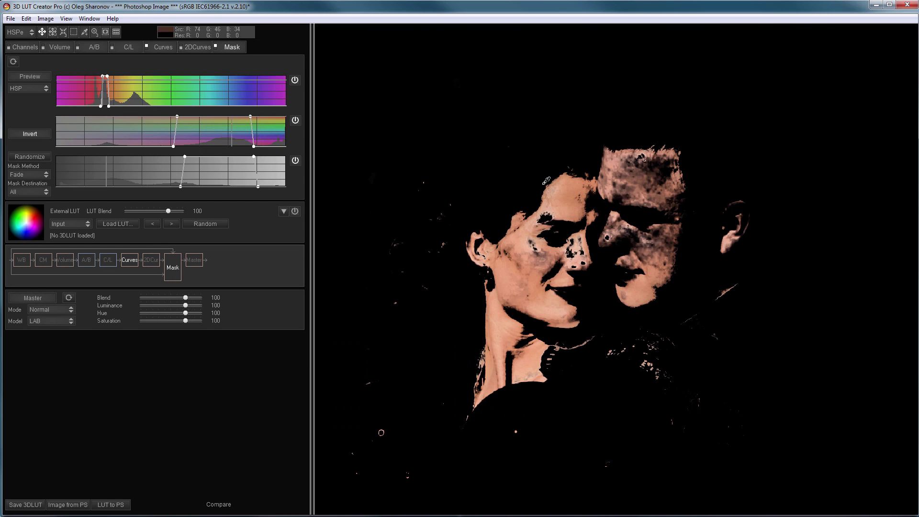
{"action": "left_click", "coordinate": [165, 47]}
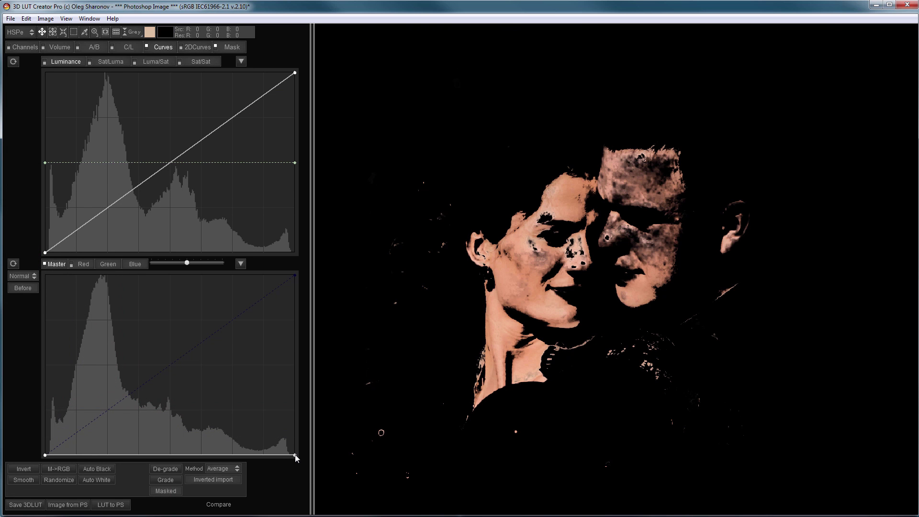
{"action": "left_click_drag", "start_coordinate": [294, 455], "coordinate": [303, 412]}
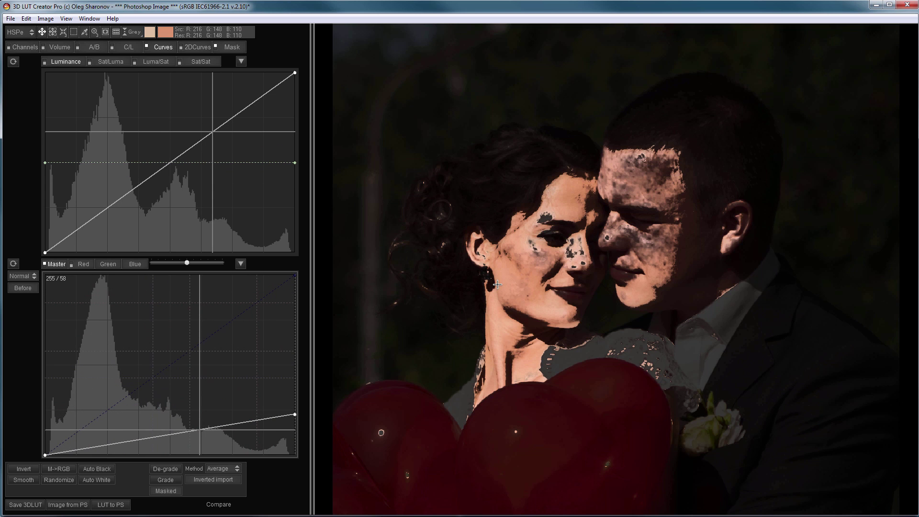
- Save the 3DLUT to the system color folder as an ICC profile named SkinCheck, using the Display Profile type
{"action": "left_click", "coordinate": [25, 505]}
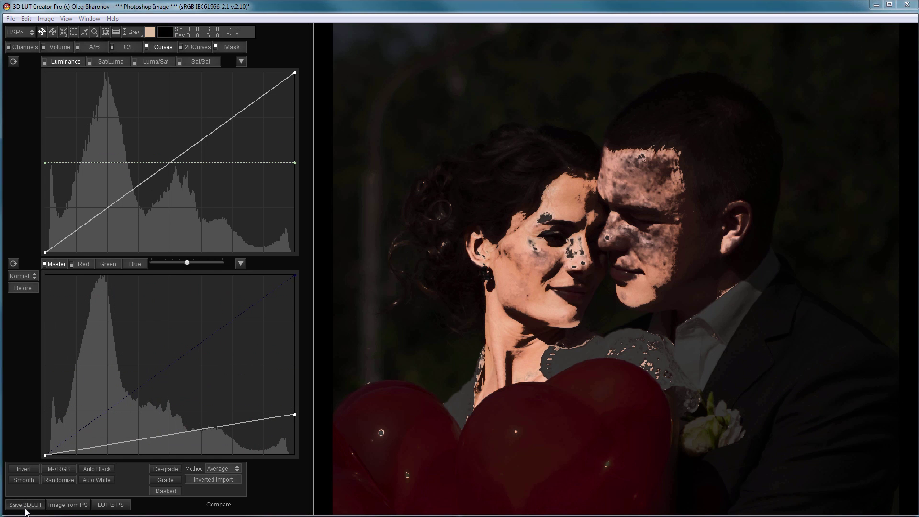
{"action": "left_click", "coordinate": [109, 318]}
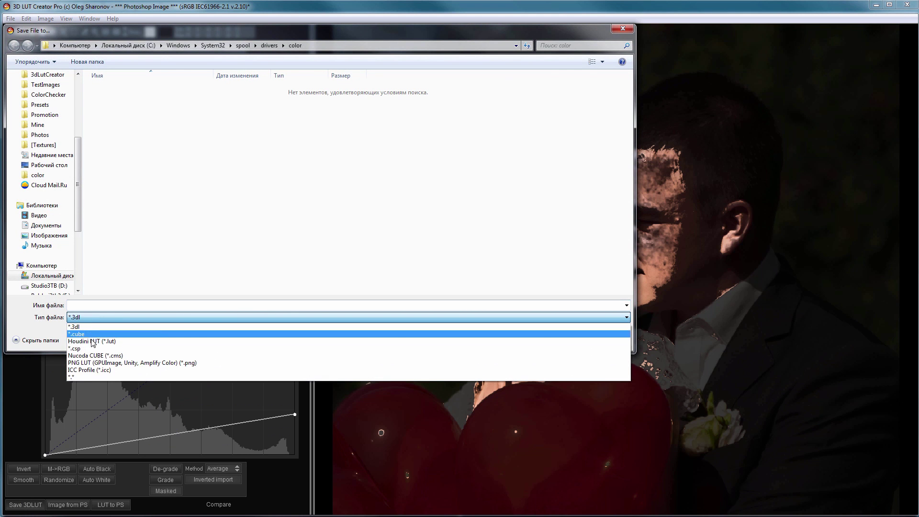
{"action": "left_click", "coordinate": [99, 371]}
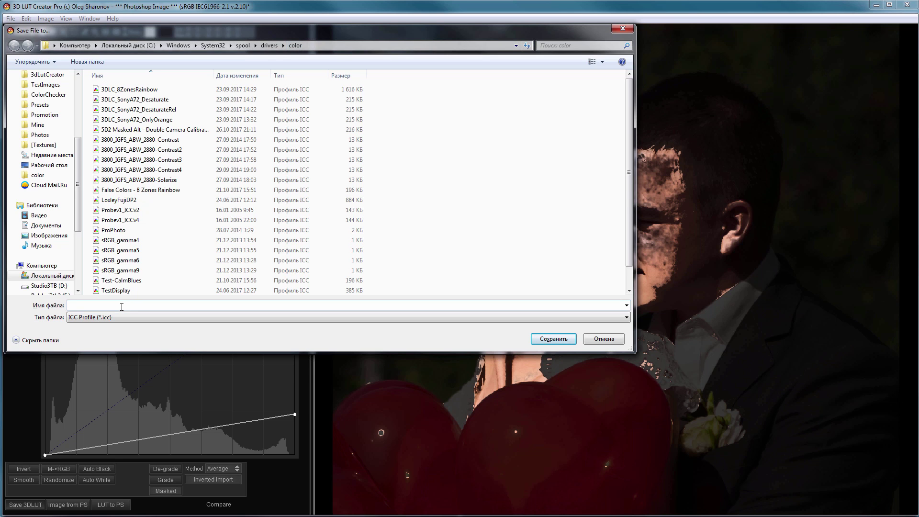
{"action": "type", "text": "SkinCheck"}
{"action": "left_click", "coordinate": [553, 338]}
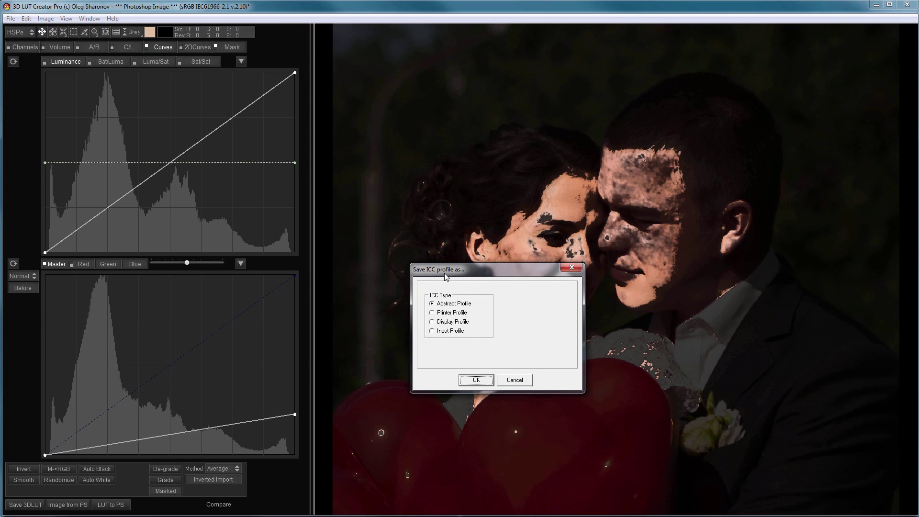
{"action": "left_click_drag", "start_coordinate": [445, 276], "coordinate": [385, 145]}
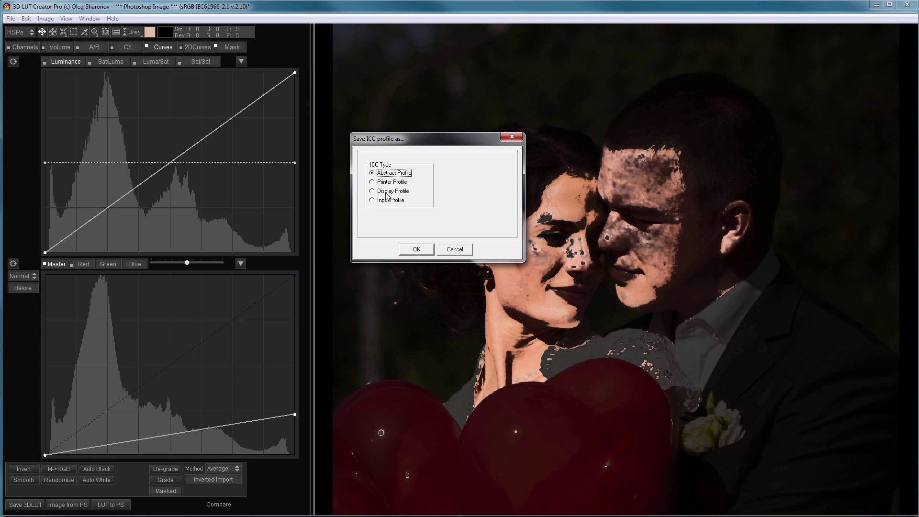
{"action": "left_click", "coordinate": [389, 184]}
{"action": "left_click", "coordinate": [391, 191]}
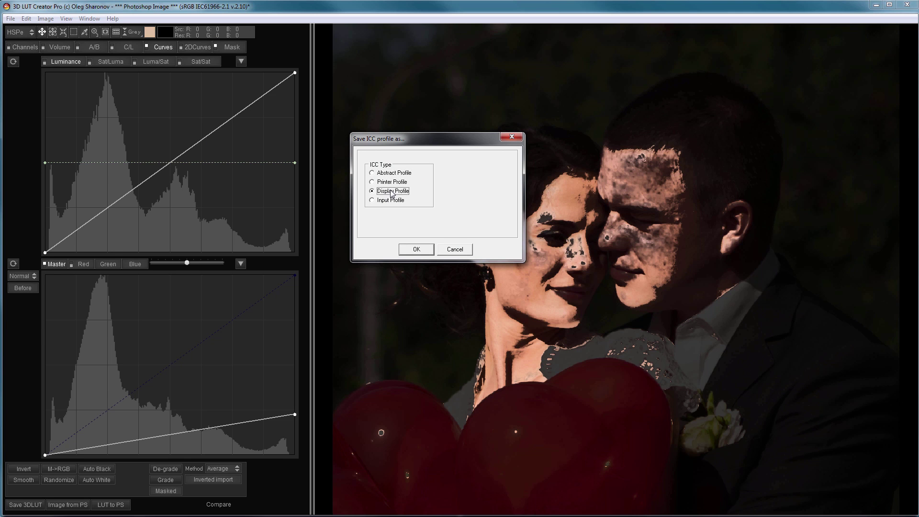
{"action": "left_click", "coordinate": [414, 251]}
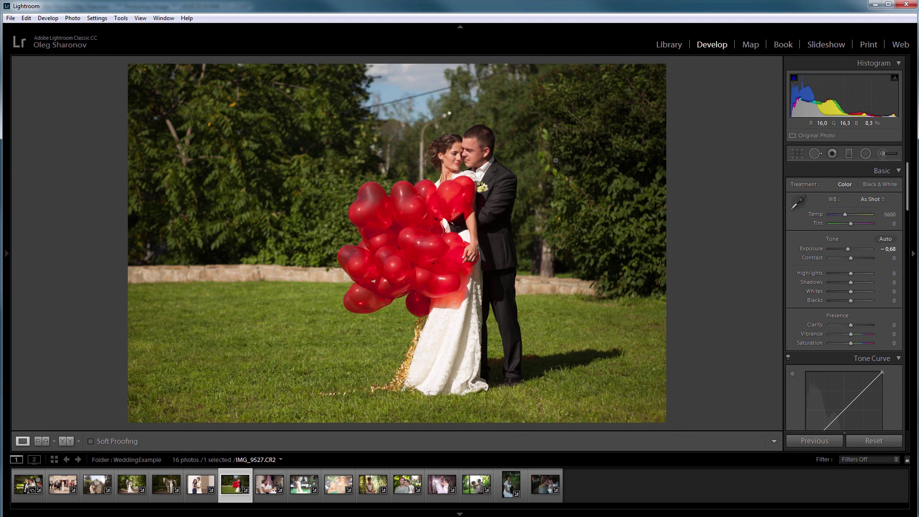
- Turn on soft proofing for the balloon photo, add SkinCheck 3DLC to the available proof profiles and apply it
{"action": "key", "text": "s"}
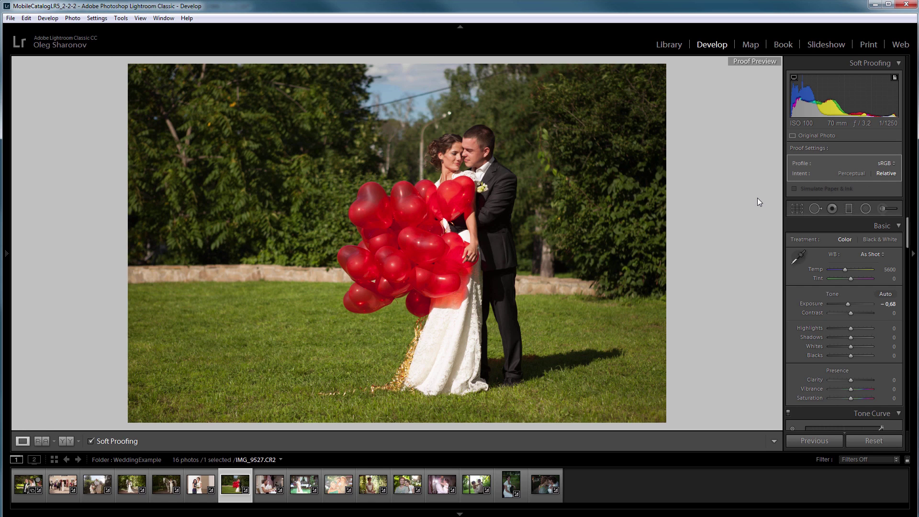
{"action": "left_click", "coordinate": [884, 164]}
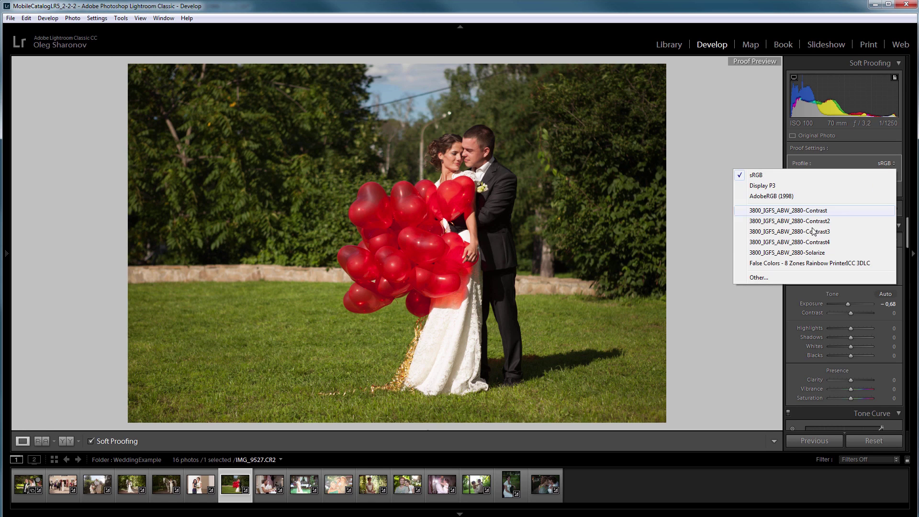
{"action": "left_click", "coordinate": [775, 279]}
{"action": "scroll", "coordinate": [576, 233], "scroll_direction": "down", "scroll_amount": 10}
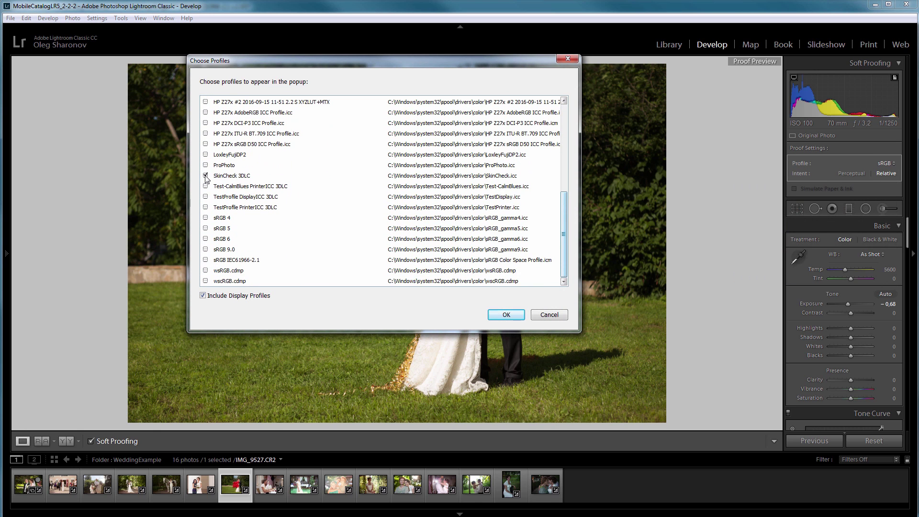
{"action": "left_click", "coordinate": [506, 317]}
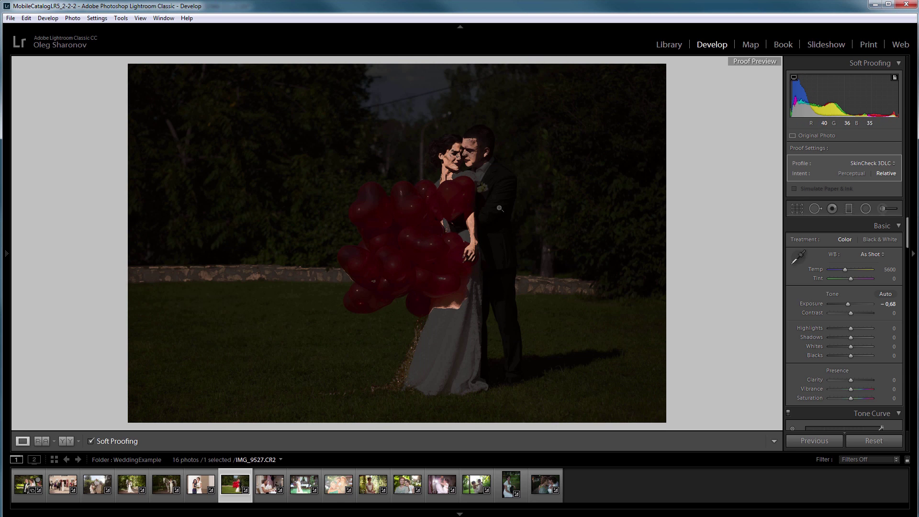
{"action": "left_click", "coordinate": [459, 26]}
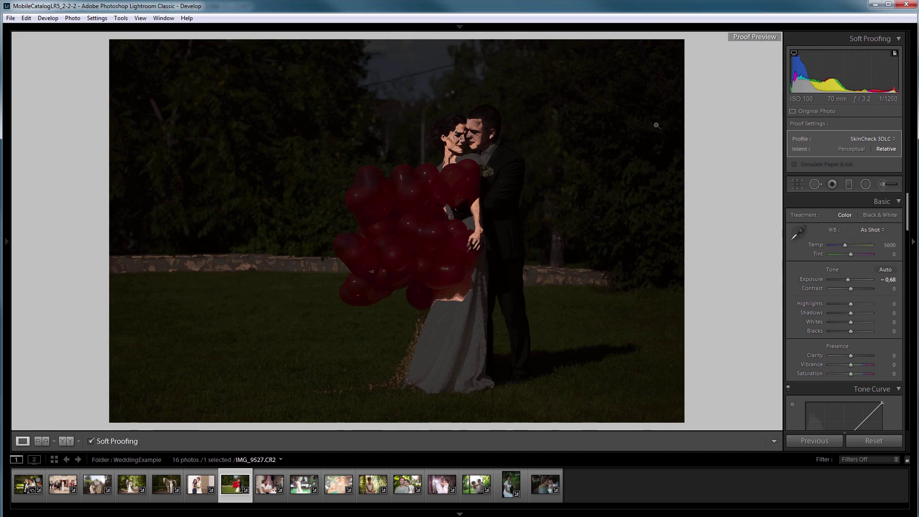
- Set the balloon photo's temperature to 3023 and compare the couple's faces with and without the skin-tone proof
{"action": "left_click", "coordinate": [516, 132]}
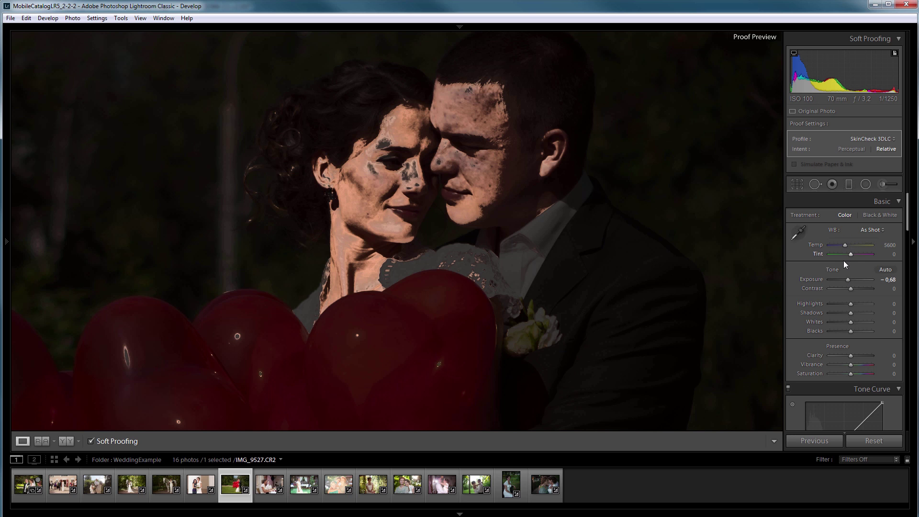
{"action": "left_click_drag", "start_coordinate": [846, 245], "coordinate": [835, 244]}
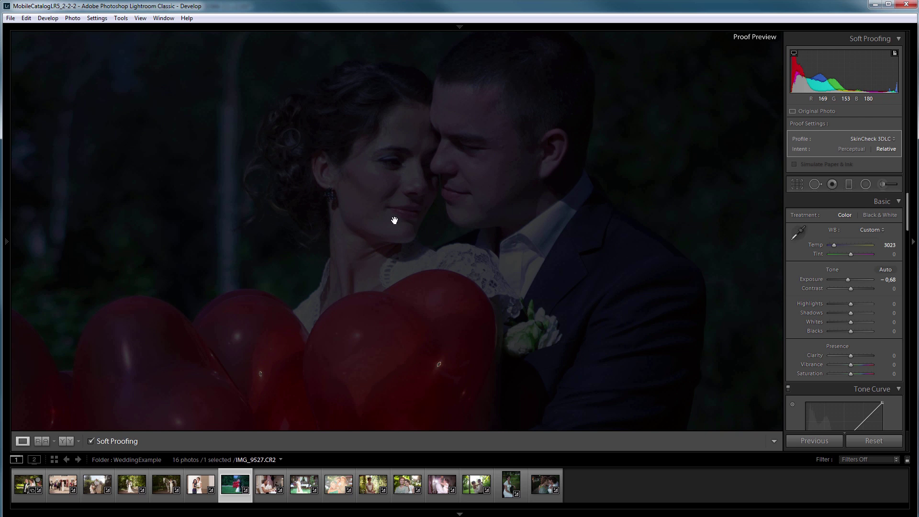
{"action": "key", "text": "s"}
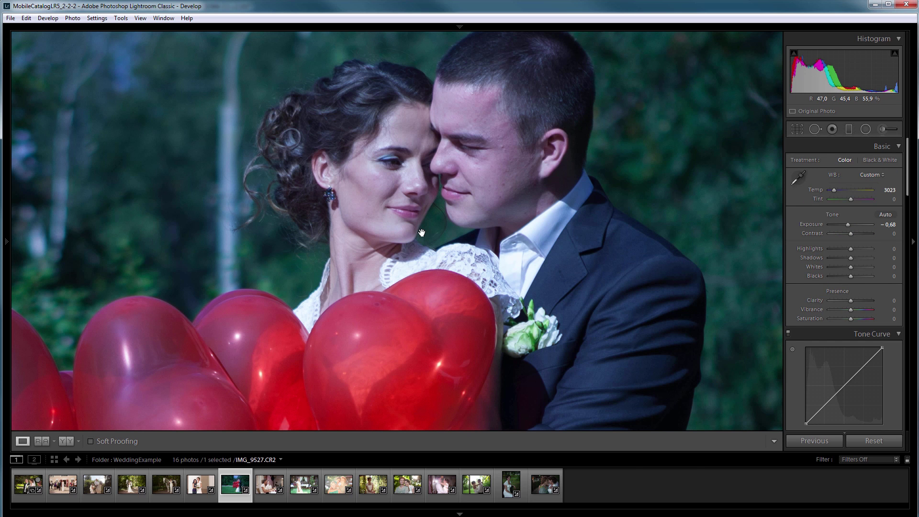
{"action": "key", "text": "s"}
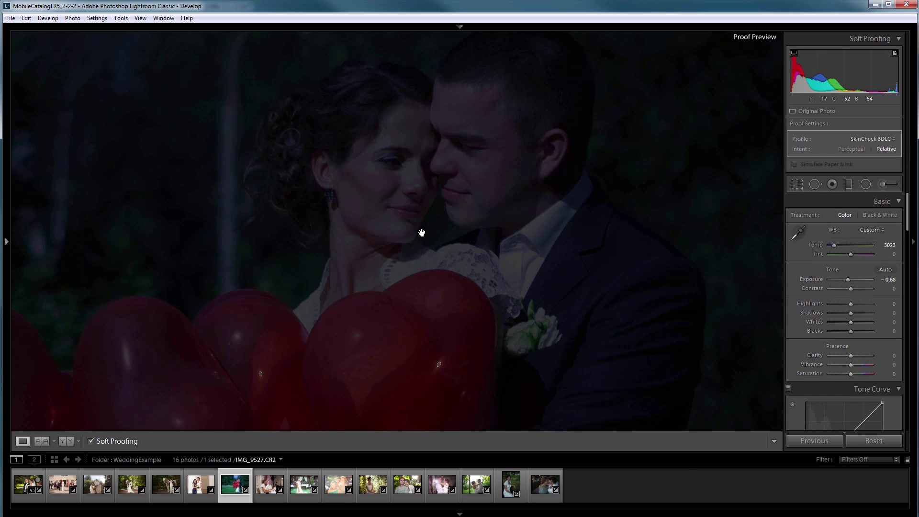
- Set the balloon photo's temperature to 5600 and tint to −10, then turn off soft proofing
{"action": "mouse_move", "coordinate": [833, 245]}
{"action": "left_mouse_down"}
{"action": "mouse_move", "coordinate": [848, 245]}
{"action": "mouse_move", "coordinate": [848, 253]}
{"action": "left_mouse_up"}
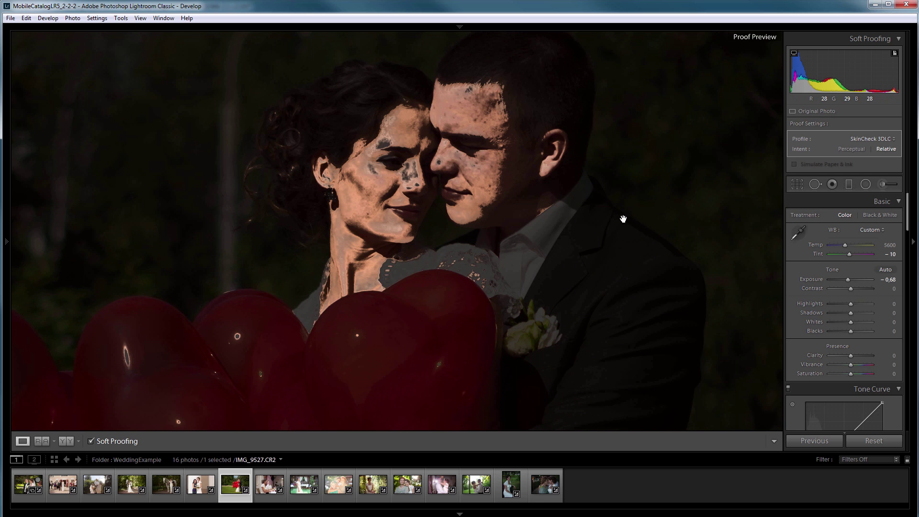
{"action": "key", "text": "s"}
- Open photo IMG_8447.CR2 and soft proof it with the SkinCheck 3DLC profile
{"action": "left_click", "coordinate": [26, 487]}
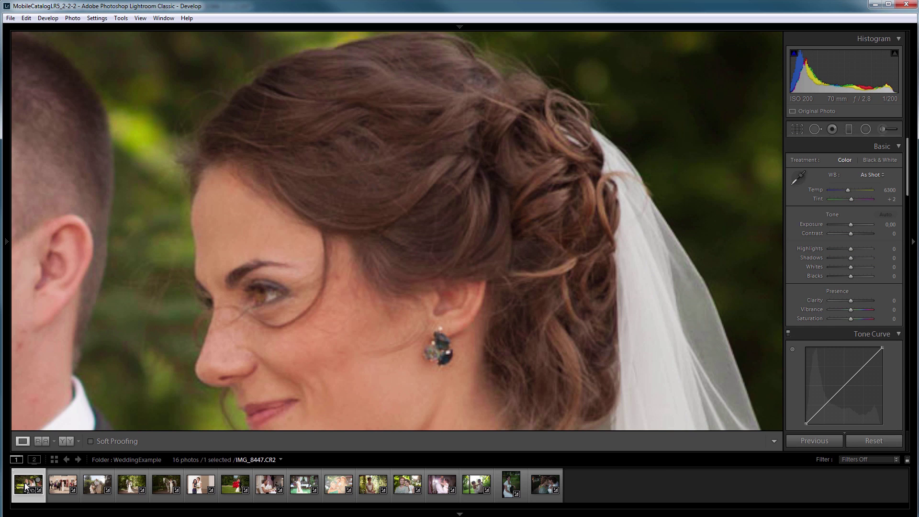
{"action": "key", "text": "s"}
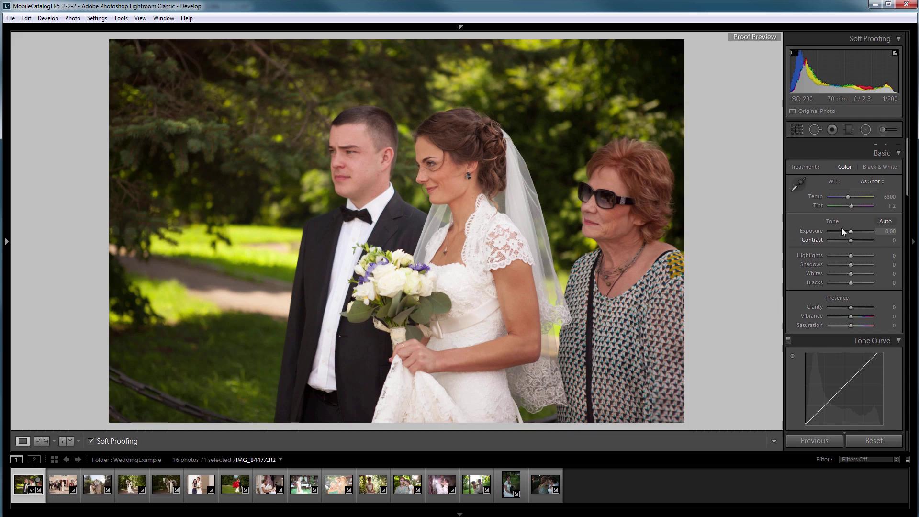
{"action": "left_click", "coordinate": [861, 139]}
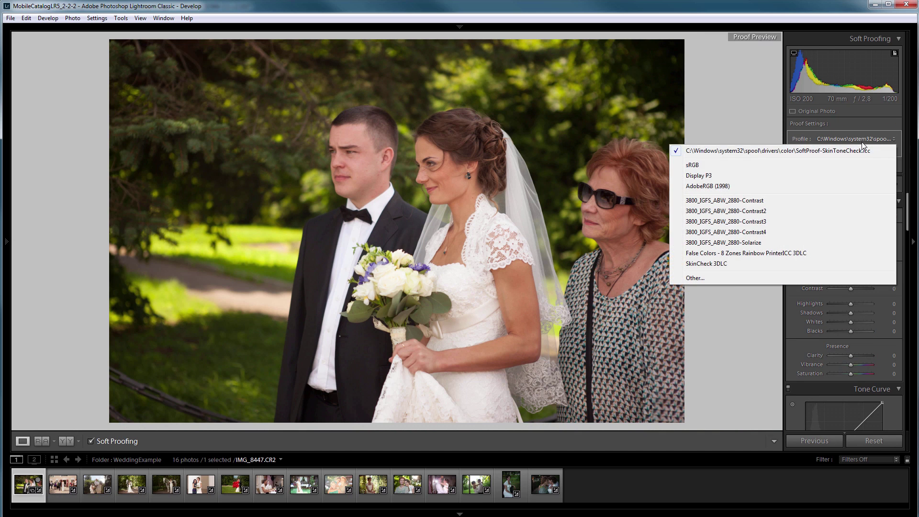
{"action": "left_click", "coordinate": [720, 263]}
- Set the temperature to 6545 and the exposure to +0.34 using the skin proof, then turn off soft proofing
{"action": "left_click_drag", "start_coordinate": [847, 245], "coordinate": [849, 245]}
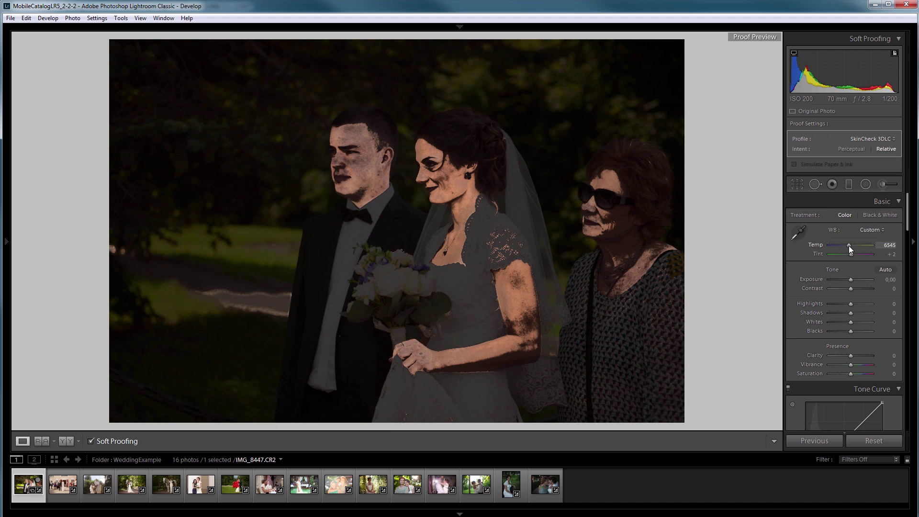
{"action": "left_click_drag", "start_coordinate": [851, 279], "coordinate": [852, 280]}
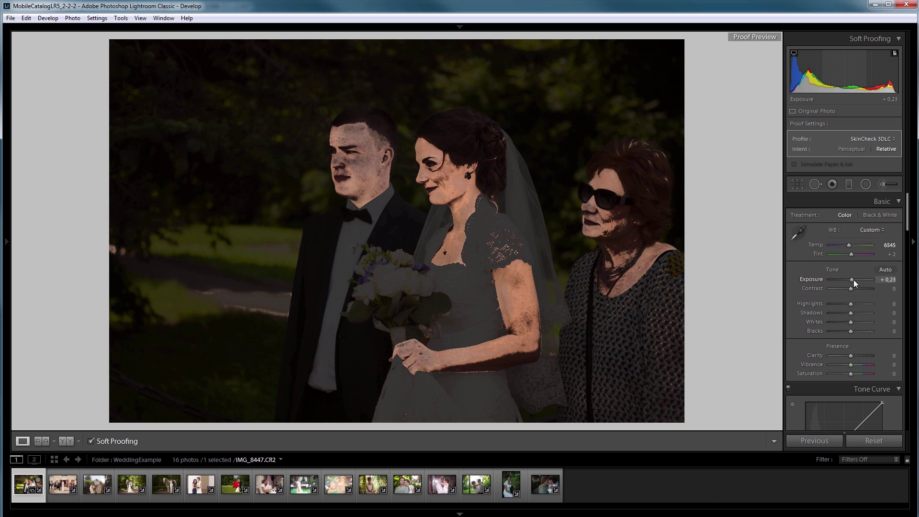
{"action": "left_click_drag", "start_coordinate": [854, 279], "coordinate": [855, 280]}
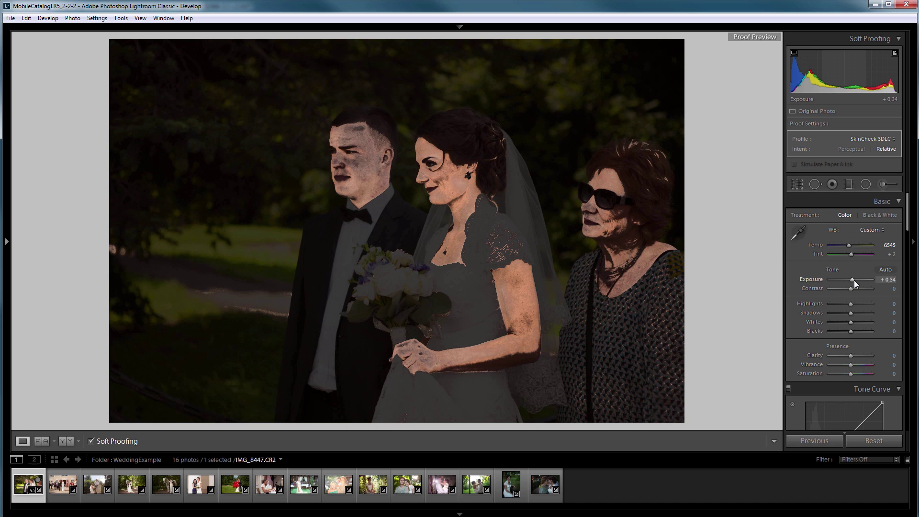
{"action": "key", "text": "s"}
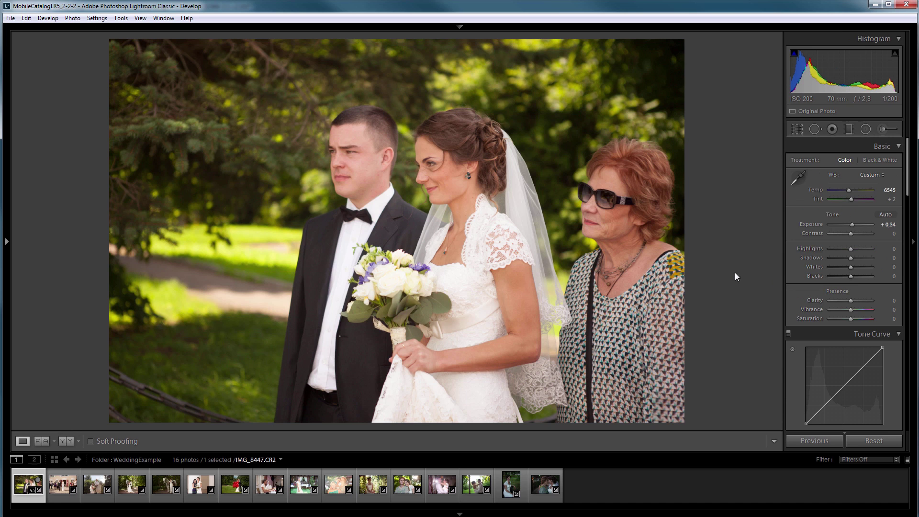
- Open photo IMG_8725.CR2 of the couple leaving the building and soft proof it with SkinCheck 3DLC
{"action": "left_click", "coordinate": [58, 488]}
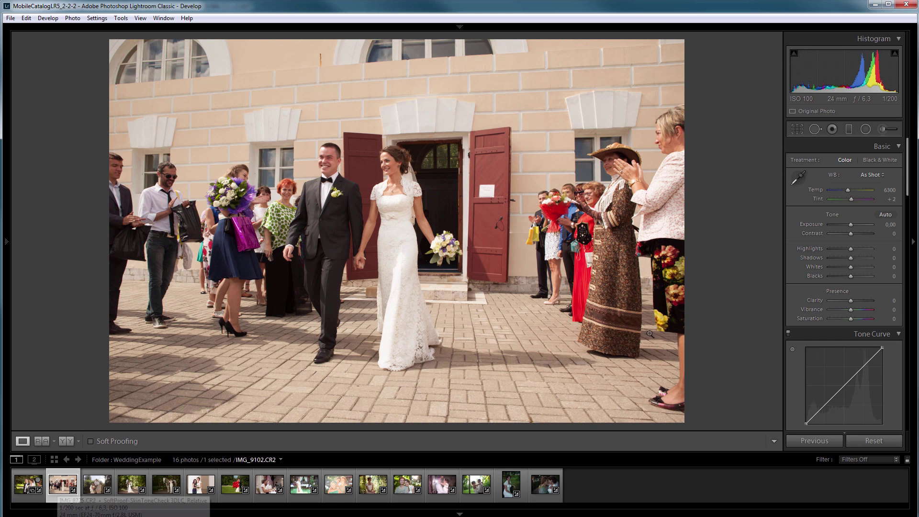
{"action": "key", "text": "s"}
{"action": "left_click", "coordinate": [854, 138]}
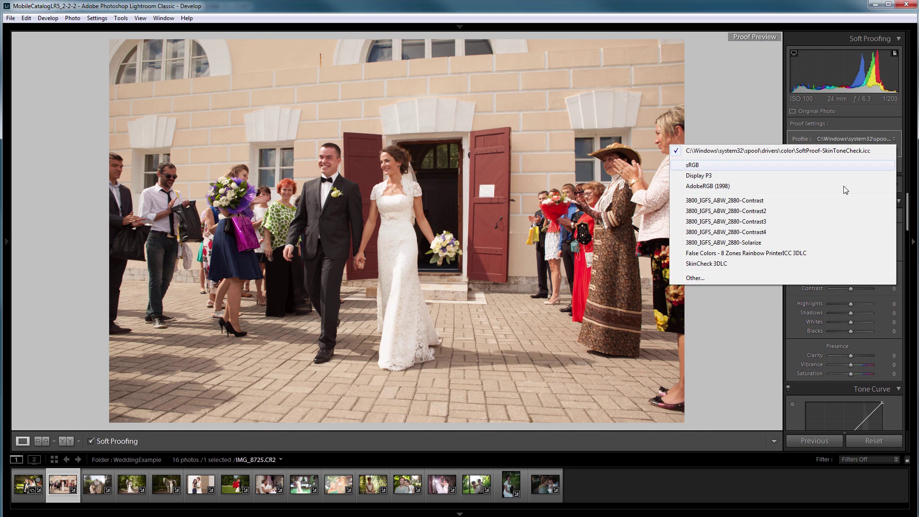
{"action": "left_click", "coordinate": [760, 263]}
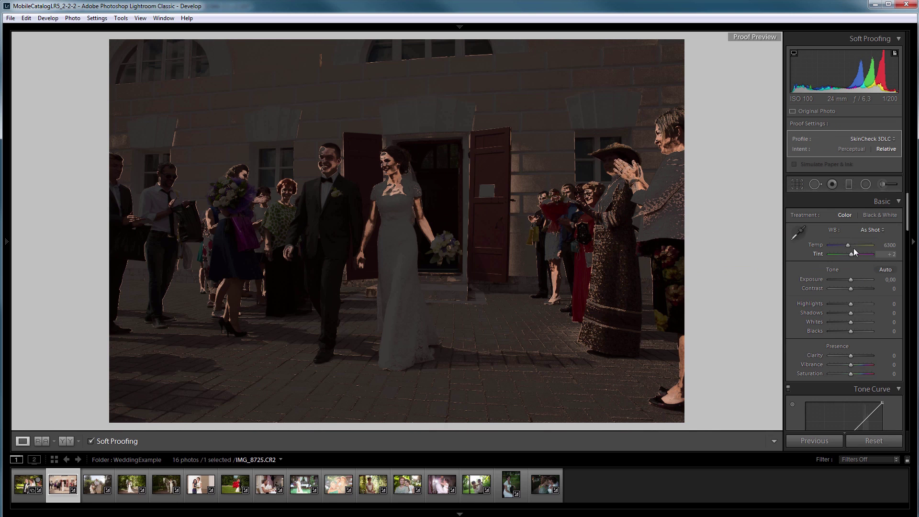
- Set the exposure to +0.80 and highlights to −61 while checking the couple's faces, then turn off soft proofing
{"action": "left_click_drag", "start_coordinate": [851, 279], "coordinate": [854, 279]}
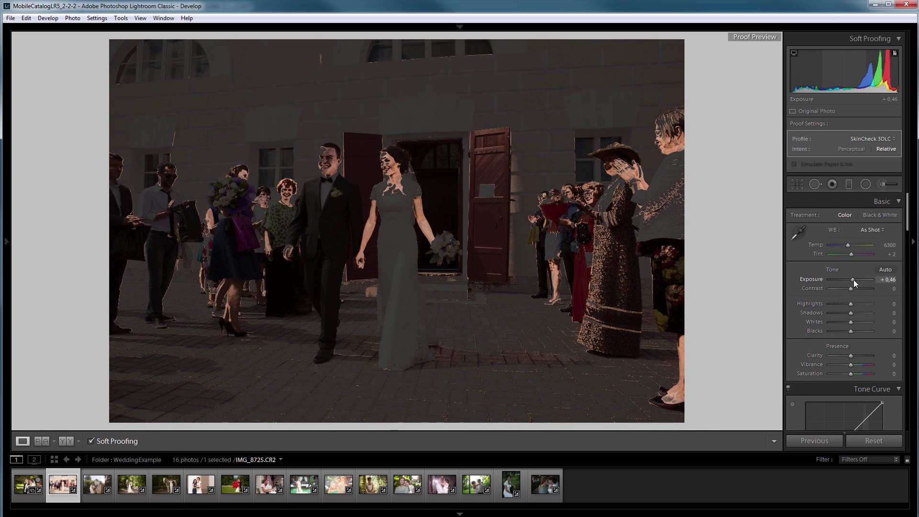
{"action": "double_click", "coordinate": [853, 280]}
{"action": "key", "text": "z"}
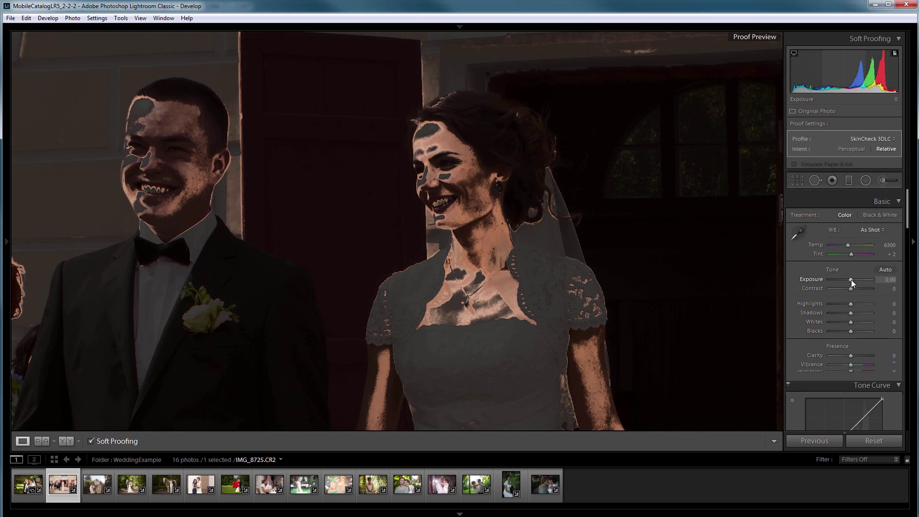
{"action": "left_click_drag", "start_coordinate": [850, 280], "coordinate": [837, 304]}
{"action": "key", "text": "s"}
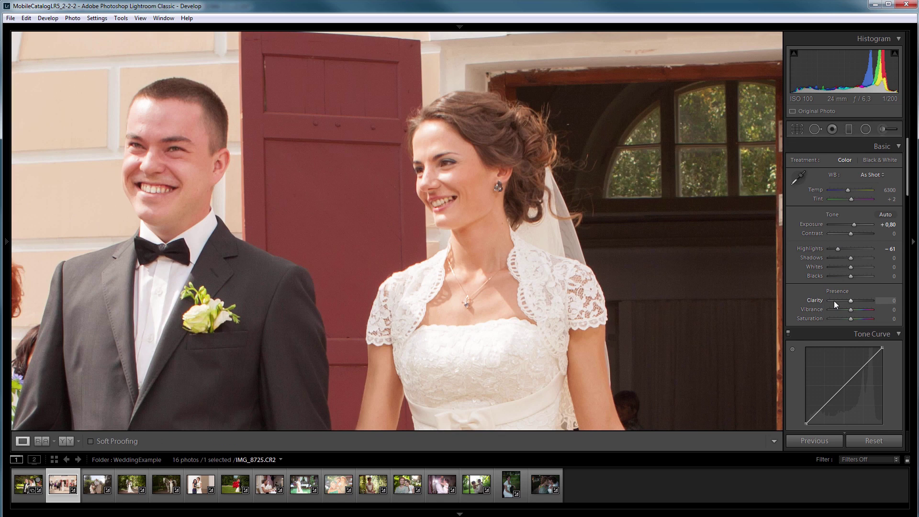
{"action": "key", "text": "z"}
- Open photo IMG_8878.CR2 with the groom on horseback and apply the SkinCheck 3DLC soft proof
{"action": "left_click", "coordinate": [95, 486]}
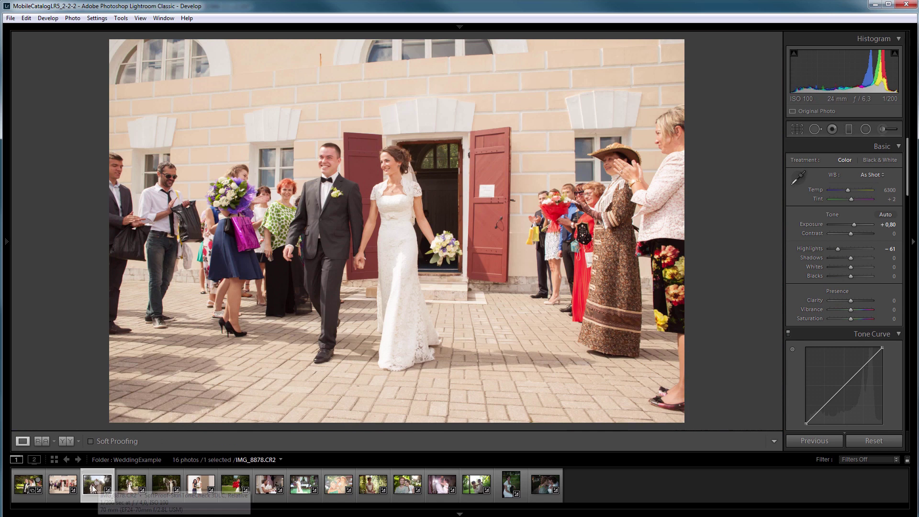
{"action": "key", "text": "s"}
{"action": "left_click", "coordinate": [856, 139]}
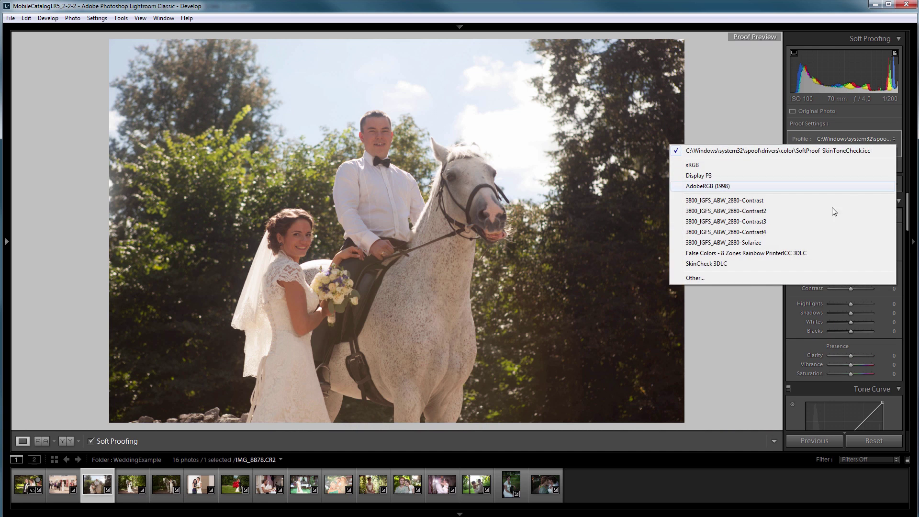
{"action": "left_click", "coordinate": [737, 263]}
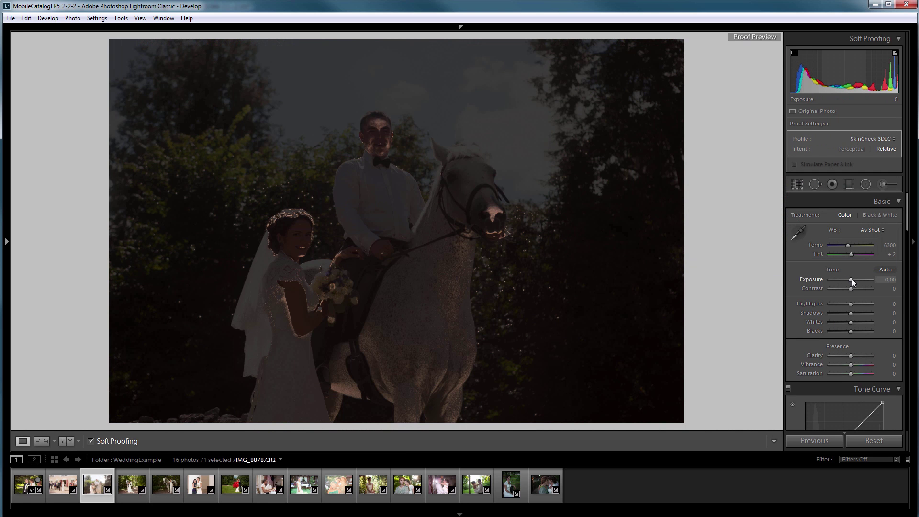
- Set exposure to +1.36, blacks to −64 and highlights to −100, switching the skin-tone proof on and off to compare
{"action": "left_click_drag", "start_coordinate": [851, 279], "coordinate": [857, 280]}
{"action": "key", "text": "s"}
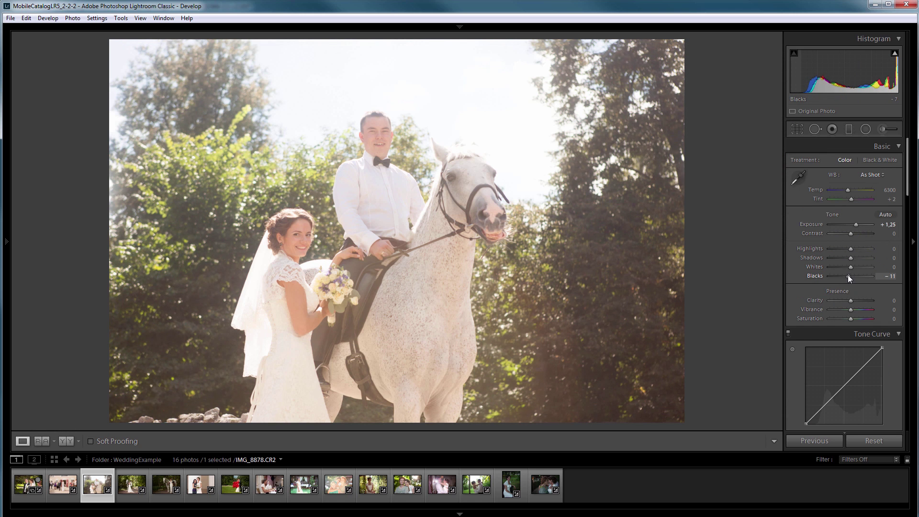
{"action": "left_click_drag", "start_coordinate": [847, 274], "coordinate": [837, 274]}
{"action": "key", "text": "s"}
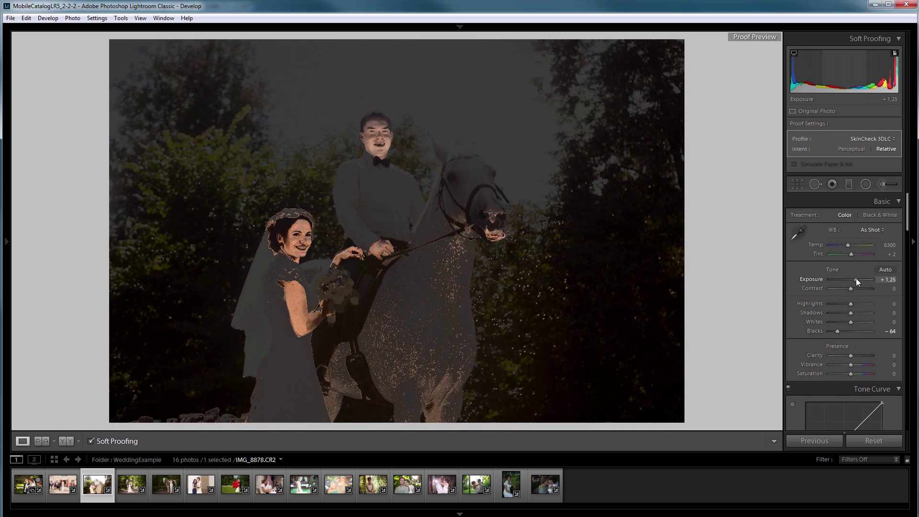
{"action": "left_click_drag", "start_coordinate": [856, 278], "coordinate": [857, 279]}
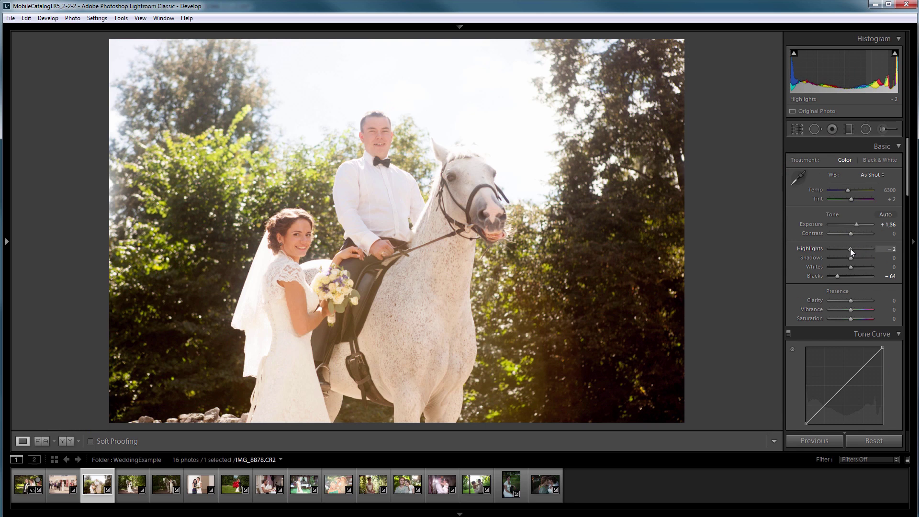
{"action": "left_click_drag", "start_coordinate": [849, 249], "coordinate": [821, 248]}
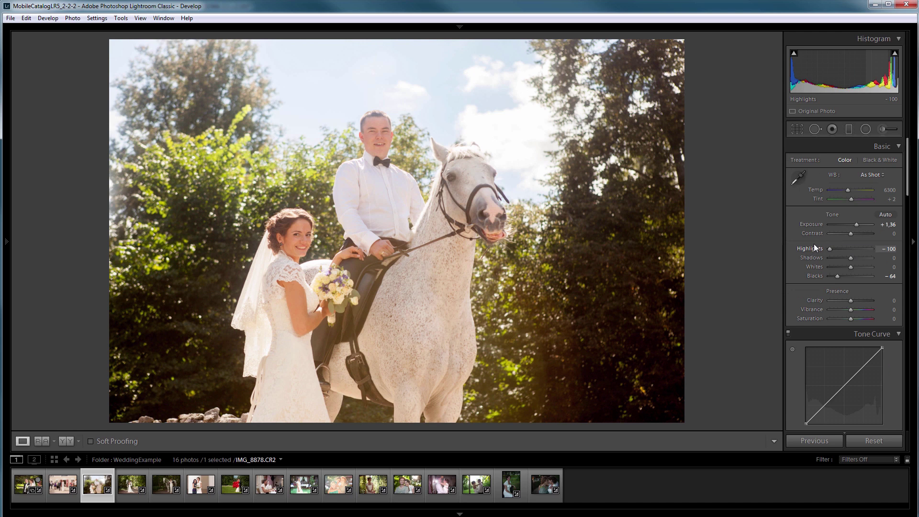
- Open photo IMG_9102.CR2 of the bride with the horse and soft proof it with SkinCheck 3DLC
{"action": "left_click", "coordinate": [131, 487]}
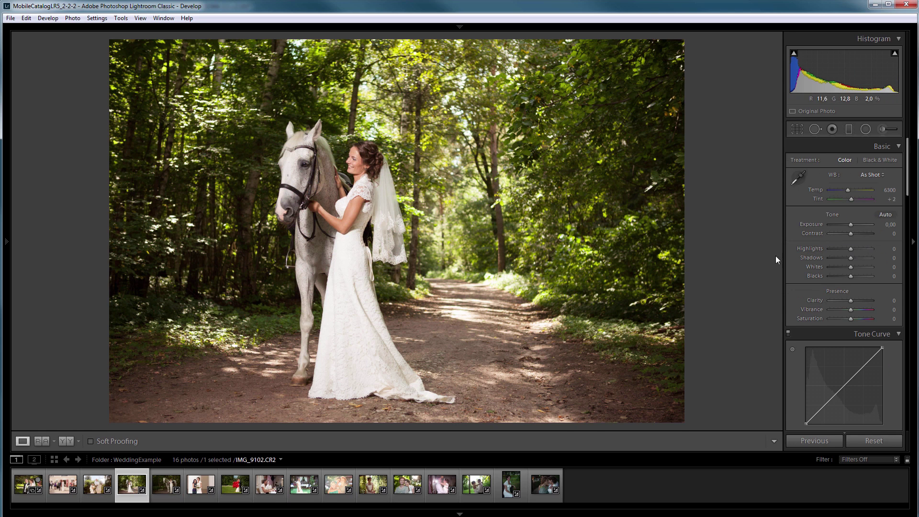
{"action": "key", "text": "s"}
{"action": "left_click", "coordinate": [857, 139]}
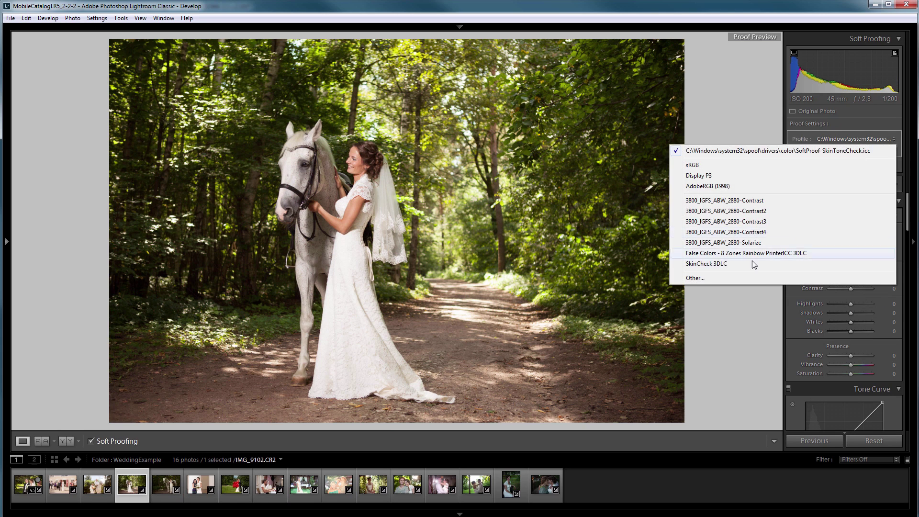
{"action": "left_click", "coordinate": [751, 261]}
- Try an exposure of −0.46 and reset it, set the temperature to 7000, and turn off soft proofing
{"action": "left_click_drag", "start_coordinate": [851, 279], "coordinate": [850, 281]}
{"action": "double_click", "coordinate": [851, 281]}
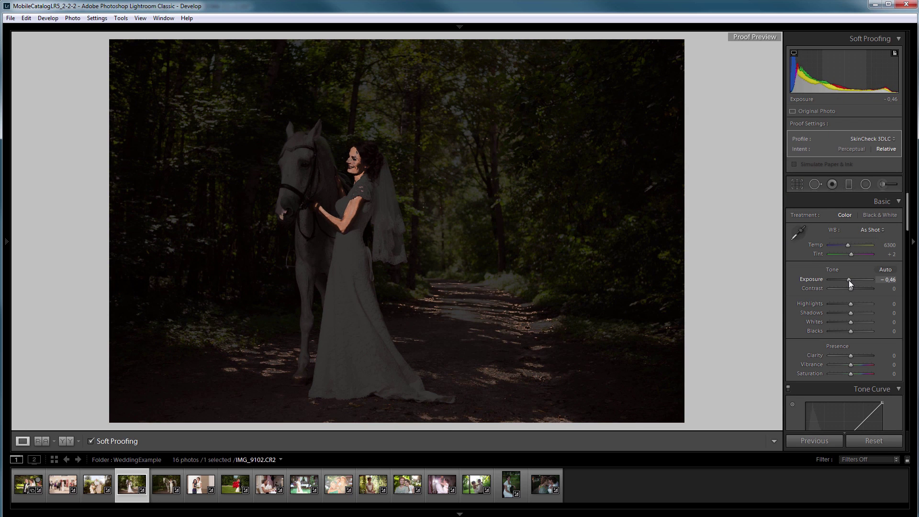
{"action": "left_click_drag", "start_coordinate": [847, 245], "coordinate": [851, 244]}
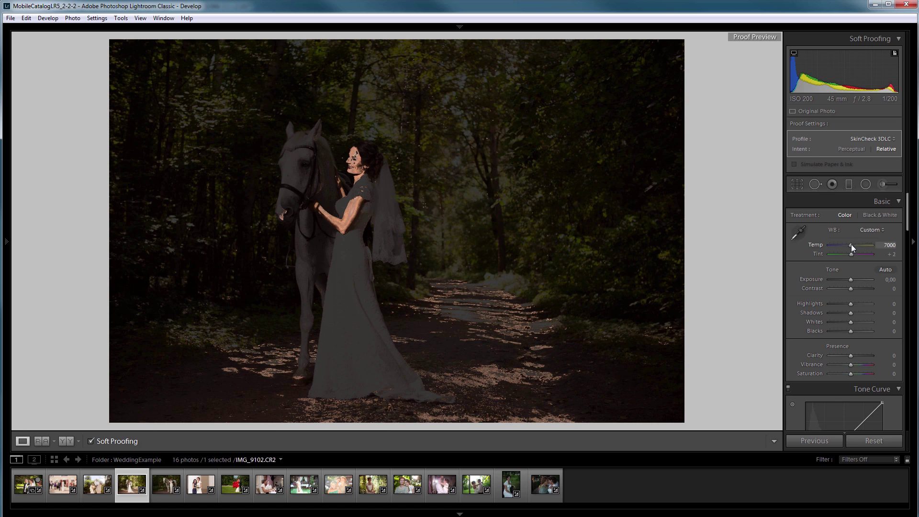
{"action": "key", "text": "s"}
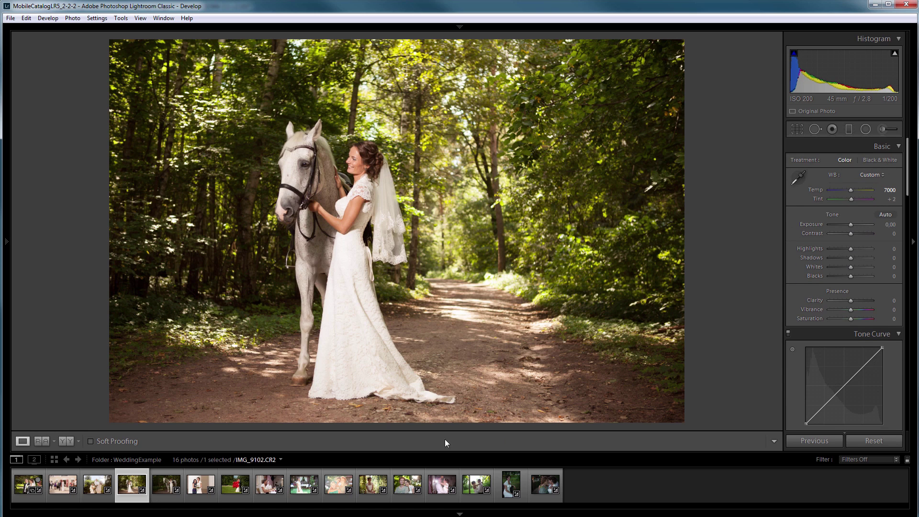
- Open photo IMG_9130.CR2 of the bride beside the white horse and soft proof it with the SkinCheck 3DLC profile
{"action": "left_click", "coordinate": [165, 487]}
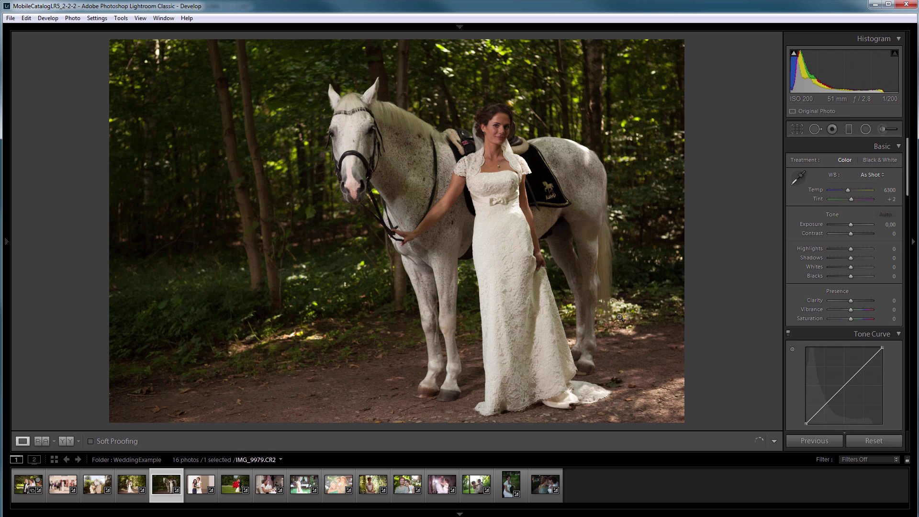
{"action": "key", "text": "s"}
{"action": "left_click", "coordinate": [849, 139]}
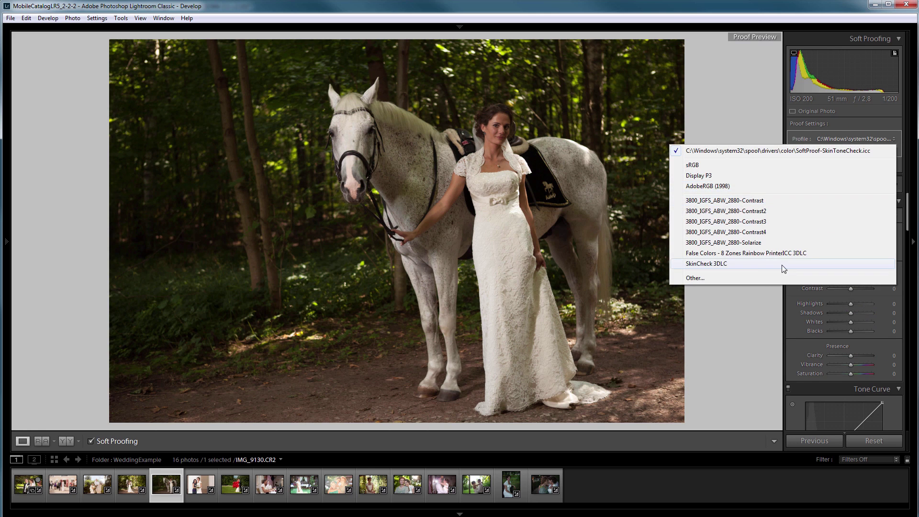
{"action": "left_click", "coordinate": [767, 264]}
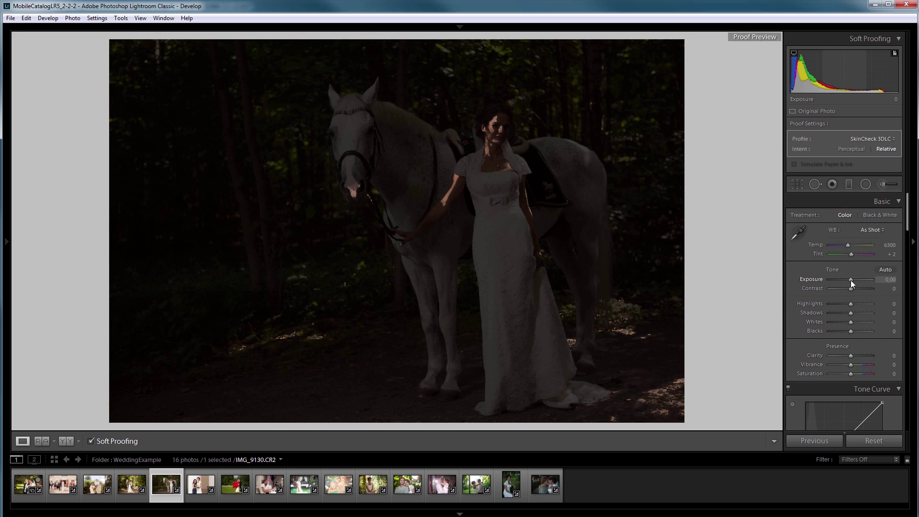
- Raise the exposure to +0.80 with the temperature kept at 6300, and turn off soft proofing
{"action": "left_click_drag", "start_coordinate": [851, 280], "coordinate": [853, 280]}
{"action": "left_click_drag", "start_coordinate": [848, 244], "coordinate": [847, 245]}
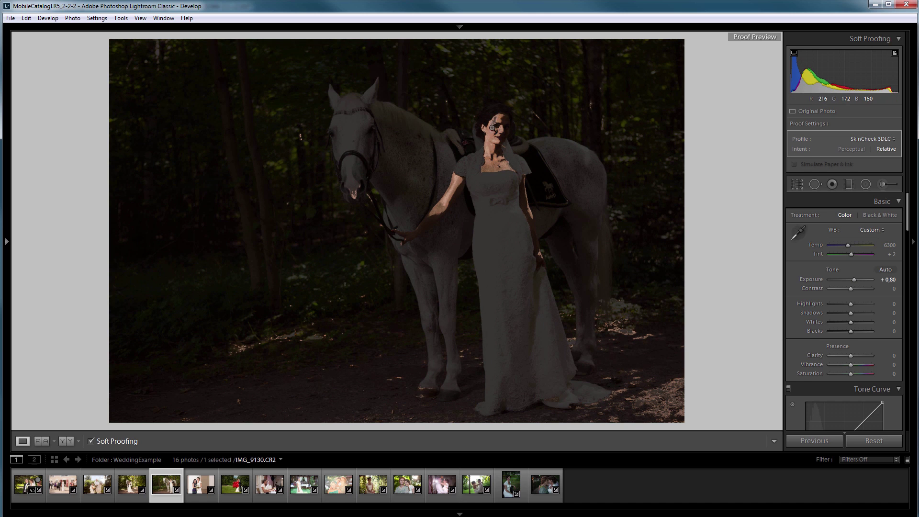
{"action": "key", "text": "s"}
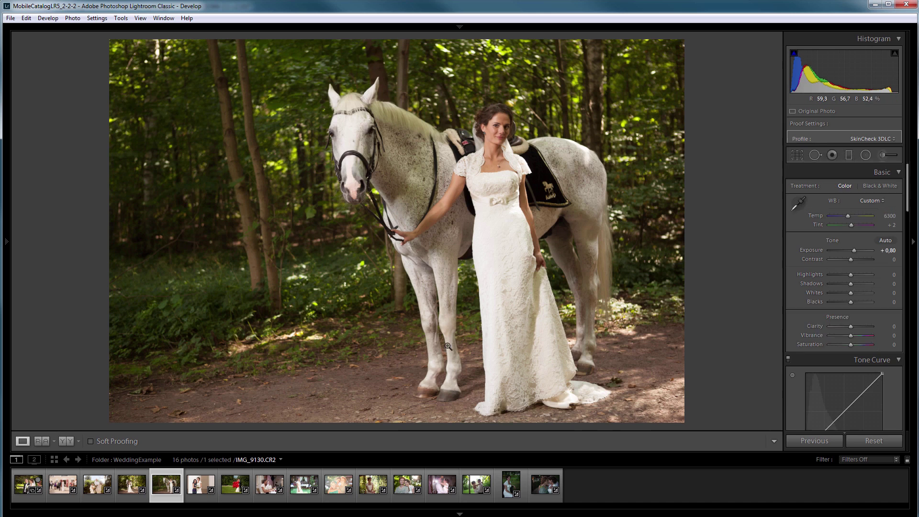
- Open photo IMG_9296.CR2 of the bride and her friend and soft proof it with SkinCheck 3DLC, switching the proof off and on
{"action": "left_click", "coordinate": [193, 488]}
{"action": "key", "text": "s"}
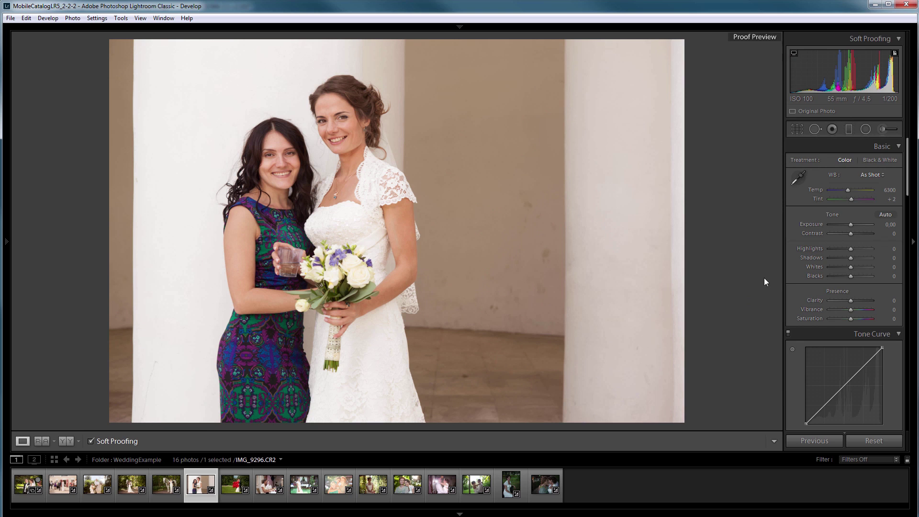
{"action": "left_click", "coordinate": [855, 139]}
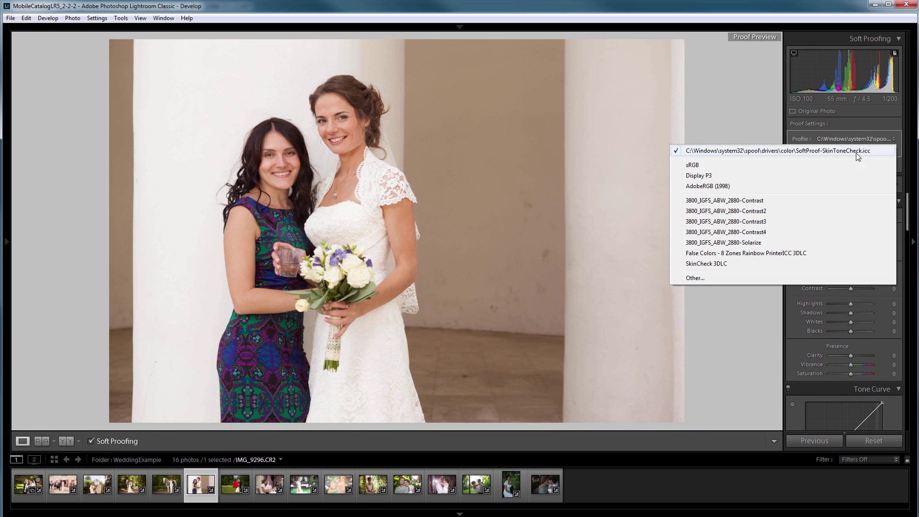
{"action": "left_click", "coordinate": [750, 262]}
{"action": "key", "text": "s"}
{"action": "key", "text": "s"}
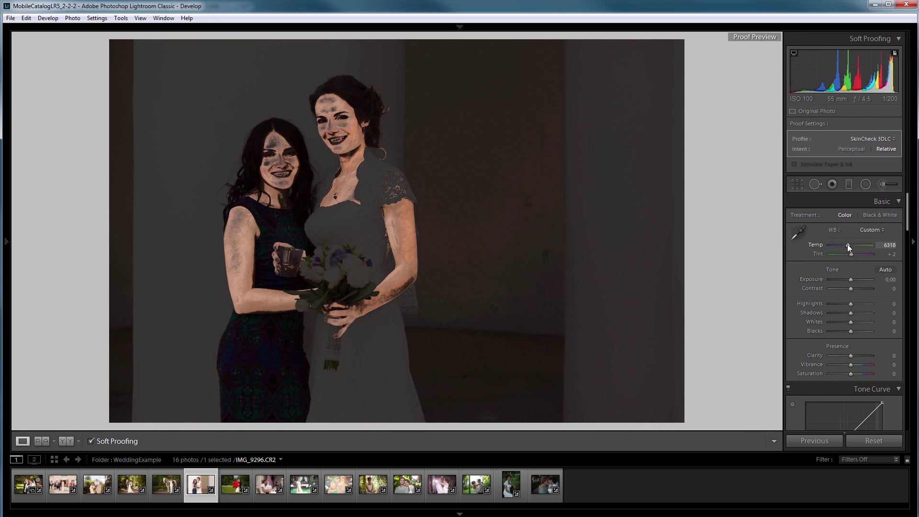
- Set the temperature to 6886, turn off soft proofing and compare the photo before and after the correction
{"action": "left_click_drag", "start_coordinate": [848, 244], "coordinate": [849, 244]}
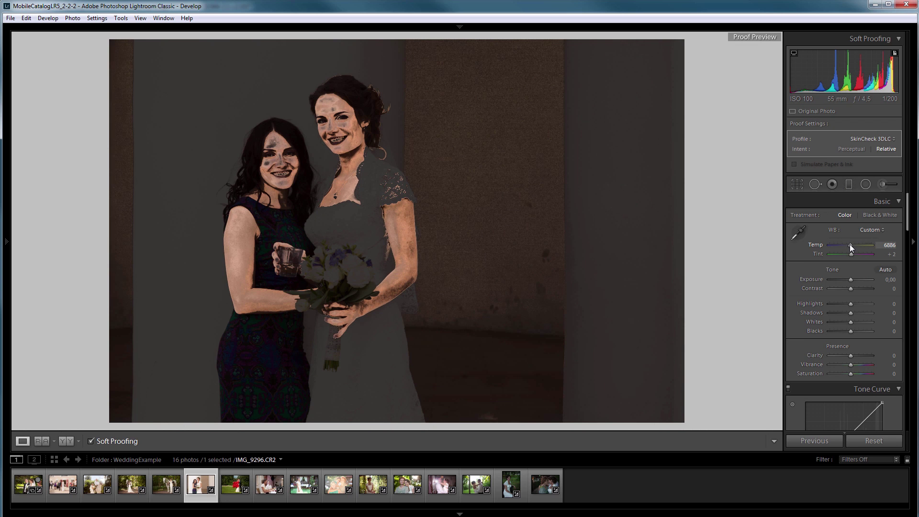
{"action": "key", "text": "s"}
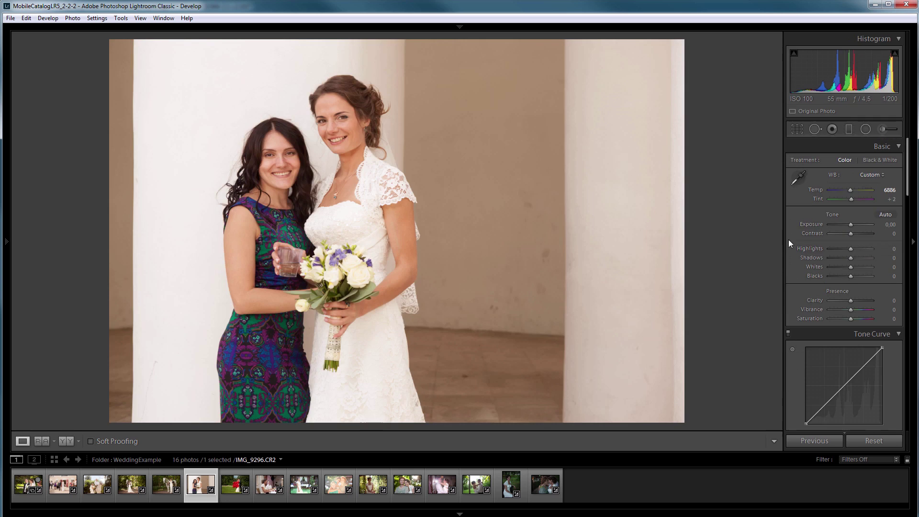
{"action": "key", "text": "backslash"}
{"action": "key", "text": "backslash"}
- Soft proof photo IMG_9820.CR2 of the couple at the table with SkinCheck 3DLC and set its exposure to +0.57
{"action": "left_click", "coordinate": [236, 485]}
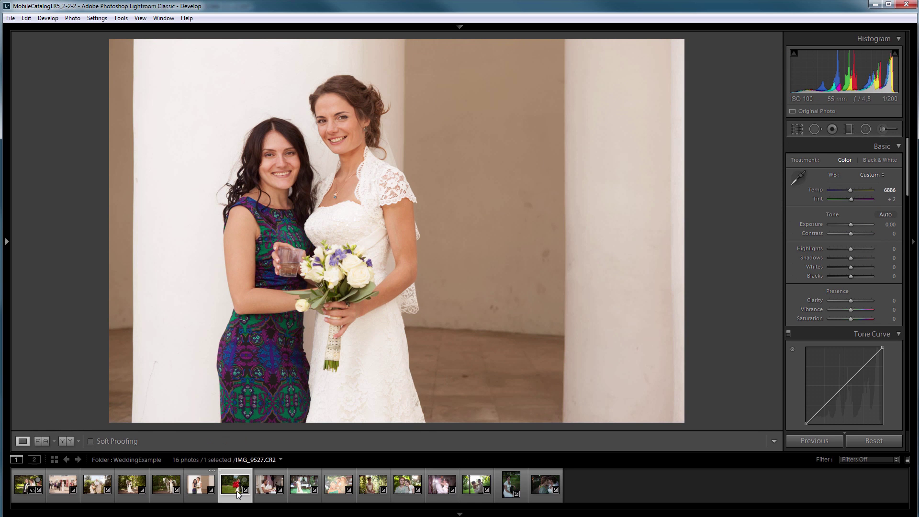
{"action": "left_click", "coordinate": [267, 493]}
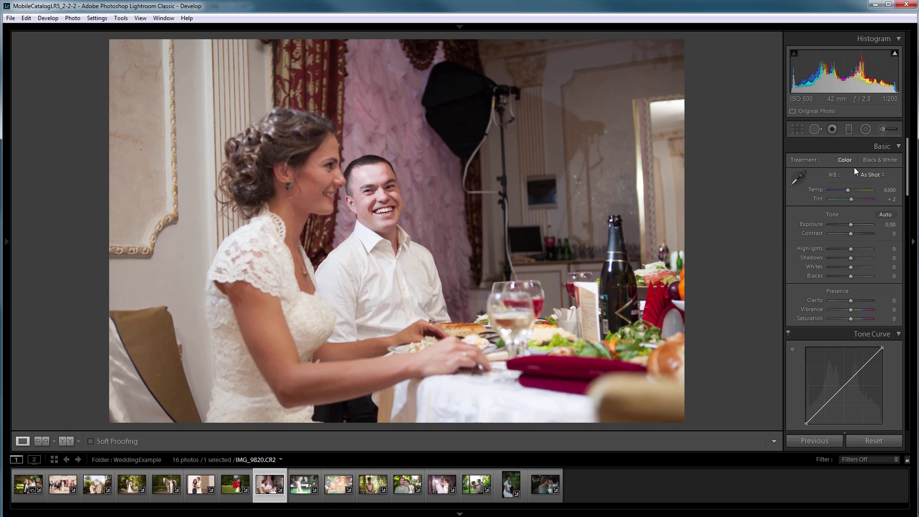
{"action": "key", "text": "s"}
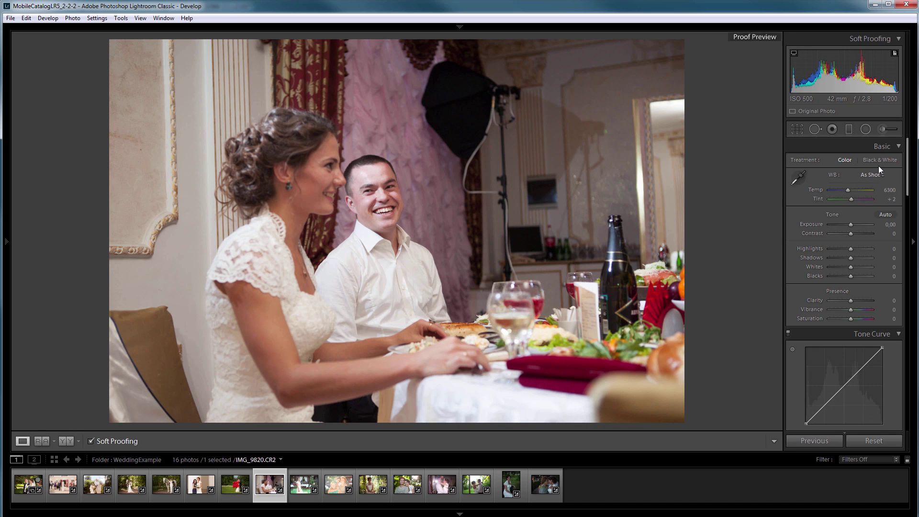
{"action": "left_click", "coordinate": [853, 139]}
{"action": "left_click", "coordinate": [768, 264]}
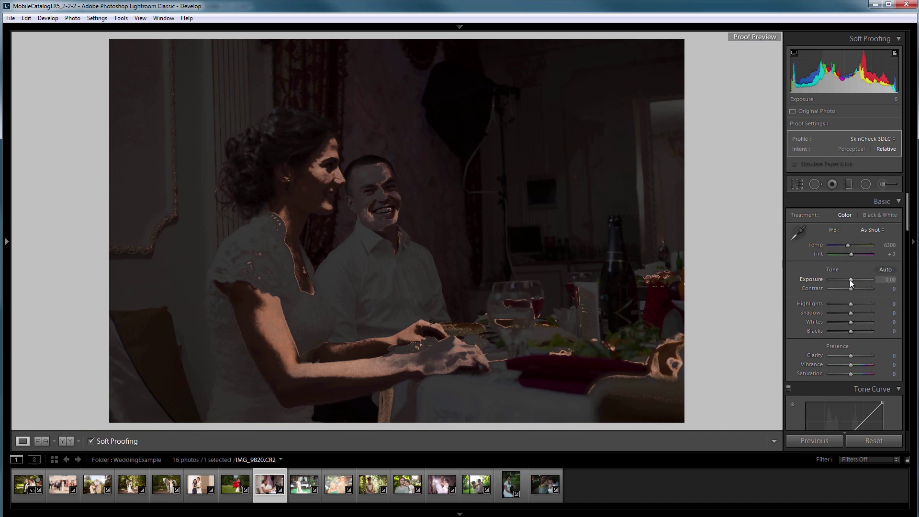
{"action": "left_click_drag", "start_coordinate": [850, 279], "coordinate": [851, 279]}
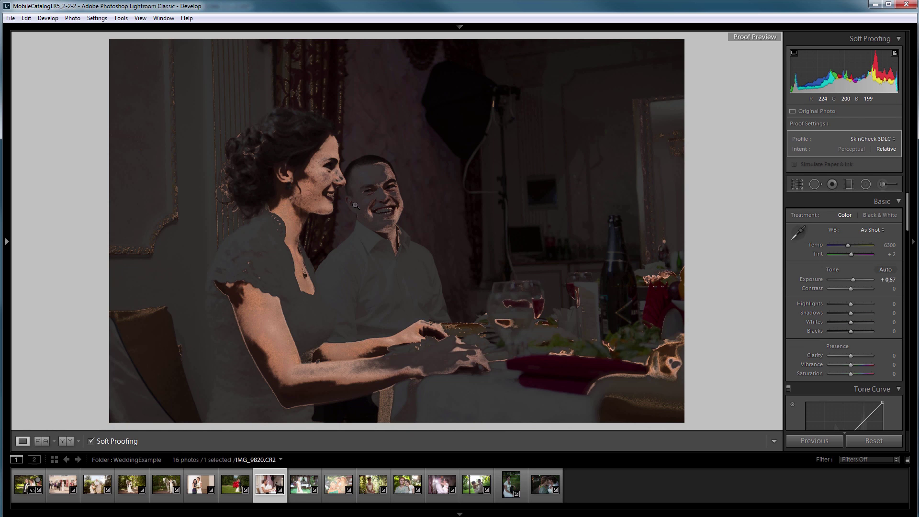
- Paint over the groom's forehead with a size 7 adjustment brush set to temperature 37 and exposure −0.35
{"action": "left_click", "coordinate": [883, 187]}
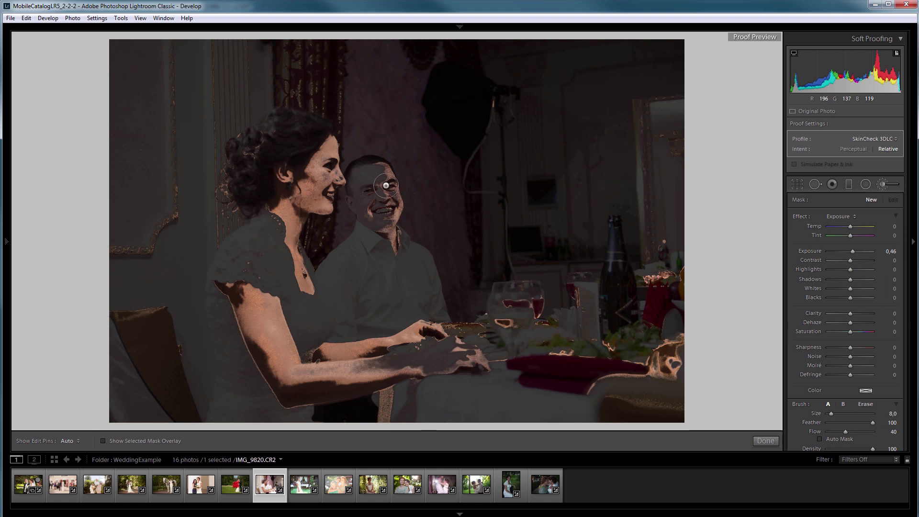
{"action": "left_click_drag", "start_coordinate": [853, 250], "coordinate": [859, 228]}
{"action": "key", "text": "h"}
{"action": "key", "text": "bracketleft"}
{"action": "mouse_move", "coordinate": [378, 172]}
{"action": "left_mouse_down"}
{"action": "mouse_move", "coordinate": [357, 177]}
{"action": "mouse_move", "coordinate": [383, 175]}
{"action": "mouse_move", "coordinate": [367, 174]}
{"action": "mouse_move", "coordinate": [360, 197]}
{"action": "mouse_move", "coordinate": [377, 217]}
{"action": "mouse_move", "coordinate": [368, 210]}
{"action": "mouse_move", "coordinate": [365, 175]}
{"action": "left_mouse_up"}
{"action": "key", "text": "h"}
- Raise the brush flow to 64 and paint the correction over the rest of the groom's face
{"action": "left_click_drag", "start_coordinate": [845, 432], "coordinate": [856, 433]}
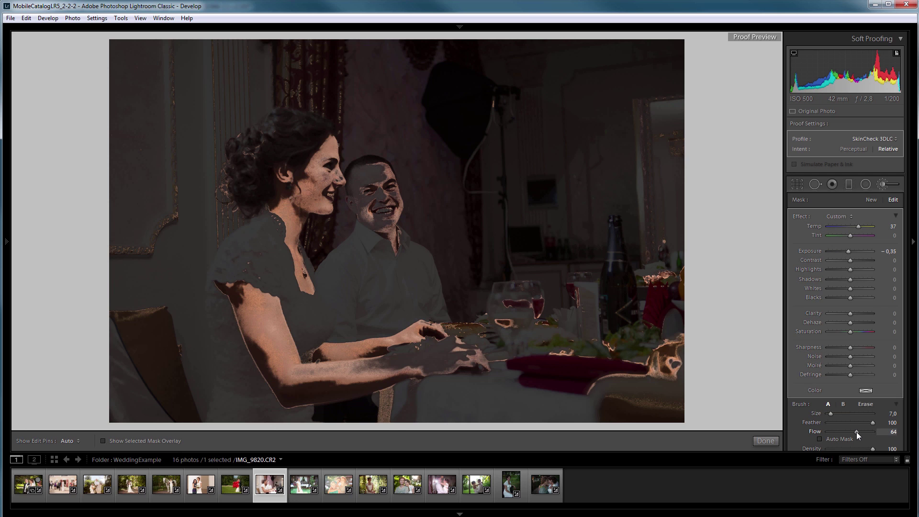
{"action": "key", "text": "h"}
{"action": "mouse_move", "coordinate": [366, 216]}
{"action": "left_mouse_down"}
{"action": "mouse_move", "coordinate": [379, 183]}
{"action": "mouse_move", "coordinate": [363, 174]}
{"action": "mouse_move", "coordinate": [360, 199]}
{"action": "mouse_move", "coordinate": [351, 196]}
{"action": "mouse_move", "coordinate": [365, 167]}
{"action": "mouse_move", "coordinate": [379, 213]}
{"action": "mouse_move", "coordinate": [364, 180]}
{"action": "mouse_move", "coordinate": [356, 183]}
{"action": "mouse_move", "coordinate": [364, 178]}
{"action": "mouse_move", "coordinate": [353, 180]}
{"action": "mouse_move", "coordinate": [370, 208]}
{"action": "left_mouse_up"}
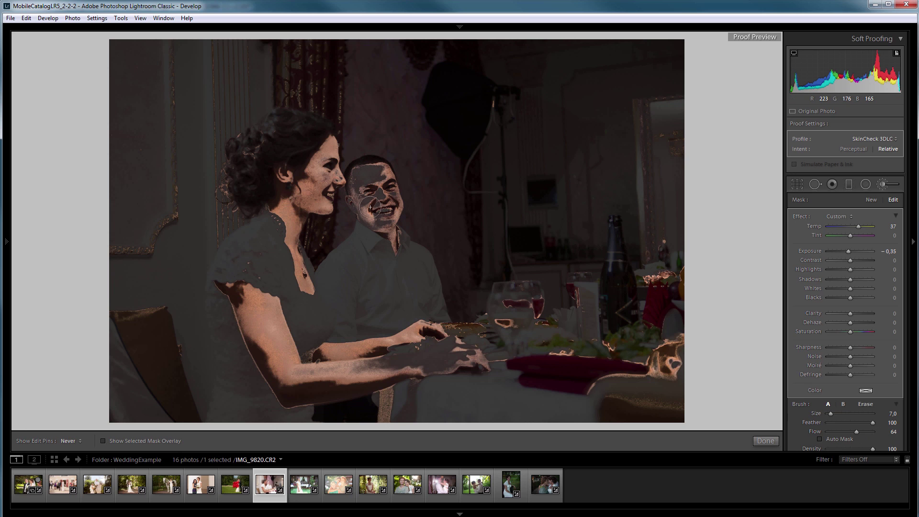
{"action": "key", "text": "h"}
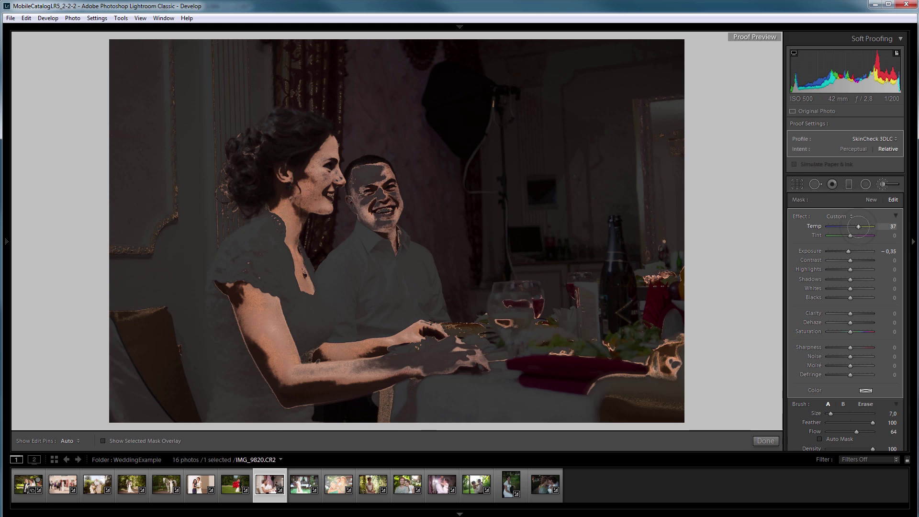
- Set the brush correction to temperature 61 and exposure −0.52, reduce the brush size to 5, and turn off soft proofing
{"action": "left_click_drag", "start_coordinate": [858, 227], "coordinate": [864, 226]}
{"action": "key", "text": "bracketleft"}
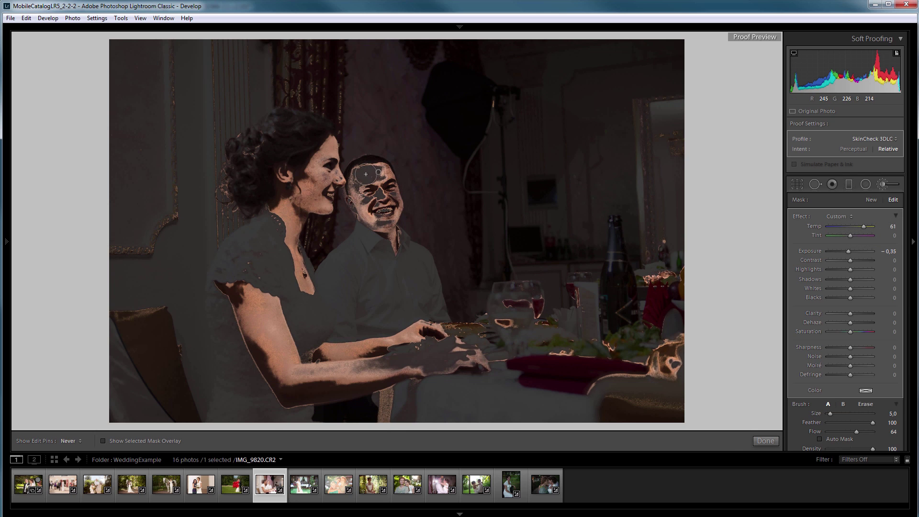
{"action": "key", "text": "s"}
{"action": "left_click_drag", "start_coordinate": [848, 196], "coordinate": [847, 196]}
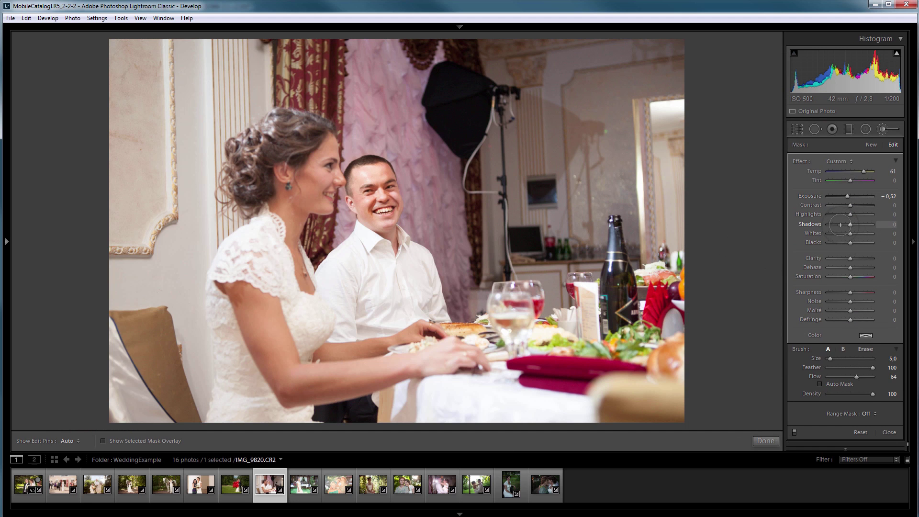
- Switch the brush adjustments off and on to compare the groom's face with and without the correction
{"action": "left_click", "coordinate": [795, 431]}
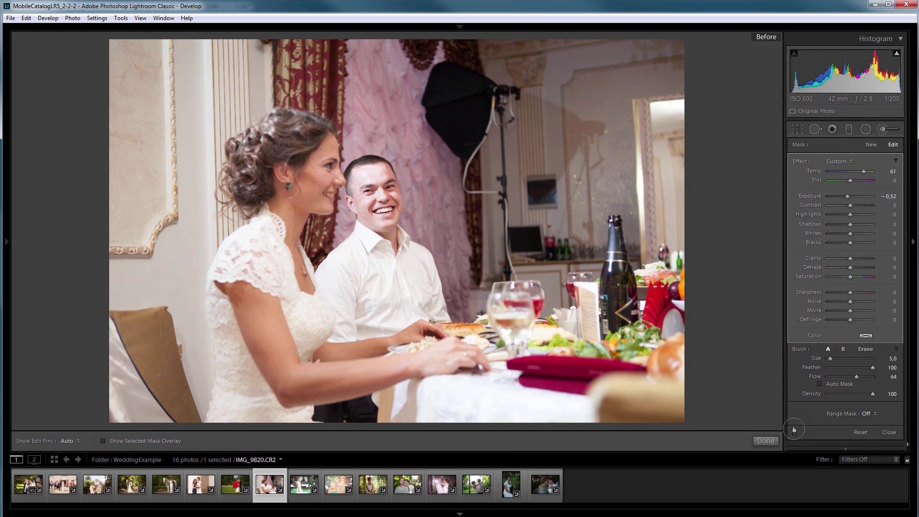
{"action": "left_click", "coordinate": [795, 431]}
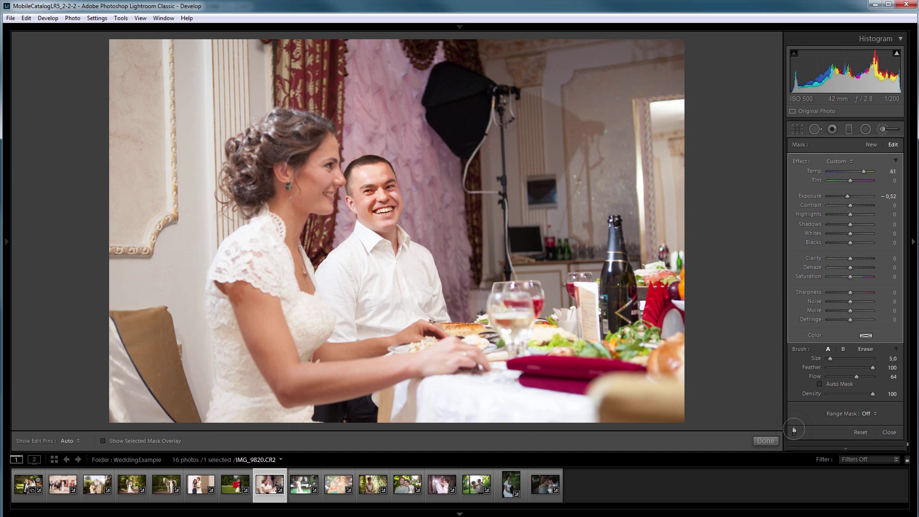
{"action": "left_click", "coordinate": [794, 431]}
{"action": "left_click", "coordinate": [795, 430]}
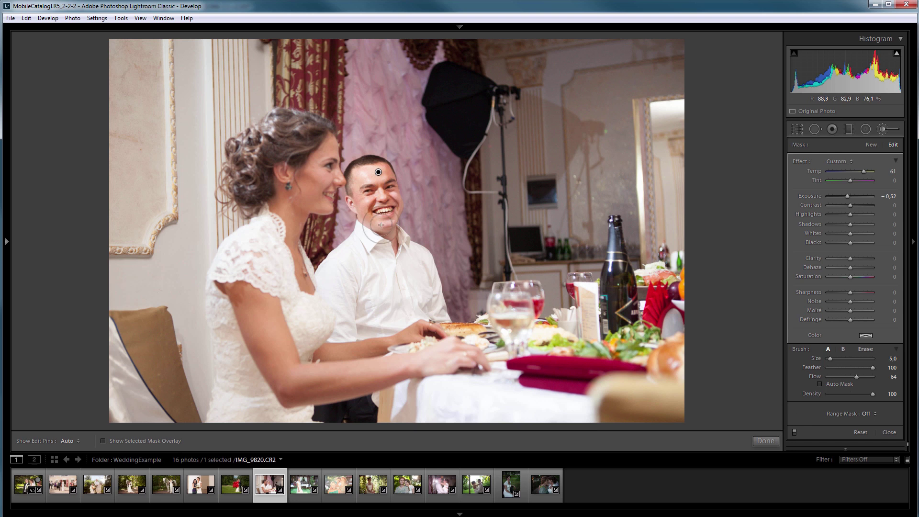
- Paint the correction over the bride's hand at brush size 5, check it in the skin-tone proof, and close the adjustment brush
{"action": "key", "text": "h"}
{"action": "key", "text": "bracketleft"}
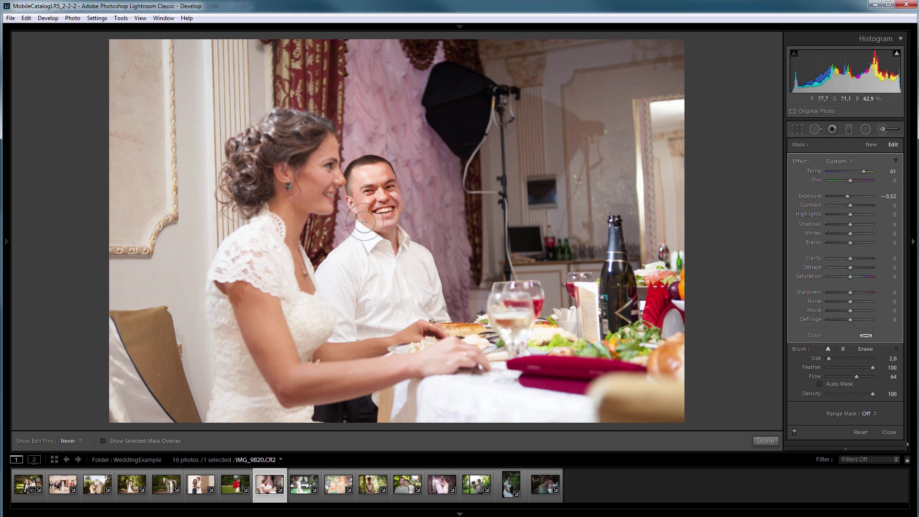
{"action": "key", "text": "h"}
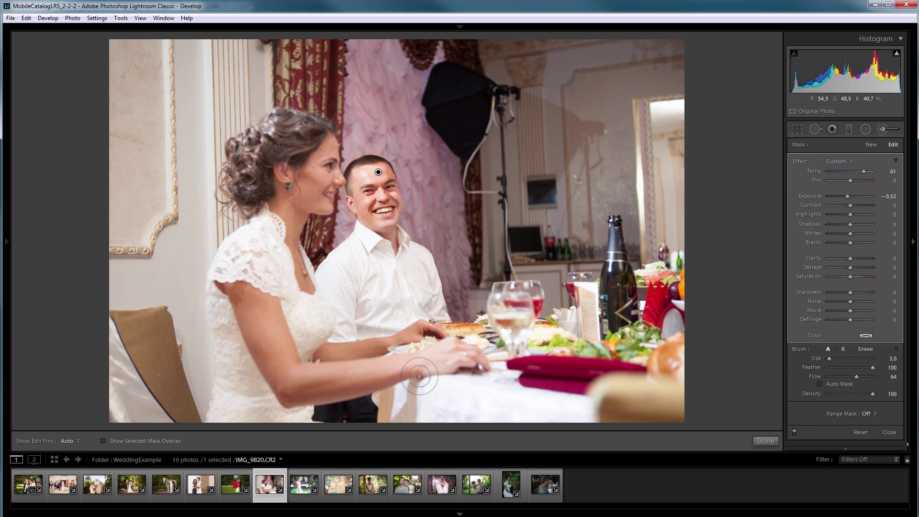
{"action": "key", "text": "bracketright"}
{"action": "key", "text": "bracketright"}
{"action": "key", "text": "bracketright"}
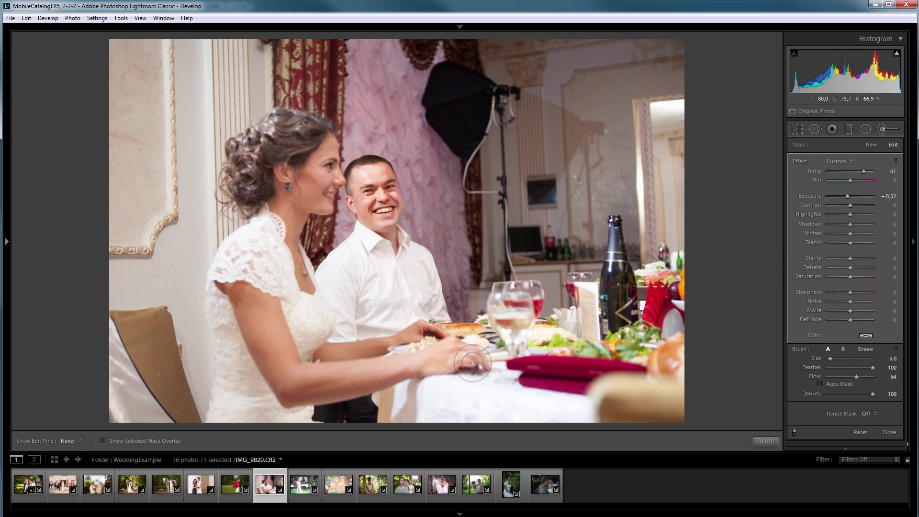
{"action": "key", "text": "h"}
{"action": "key", "text": "s"}
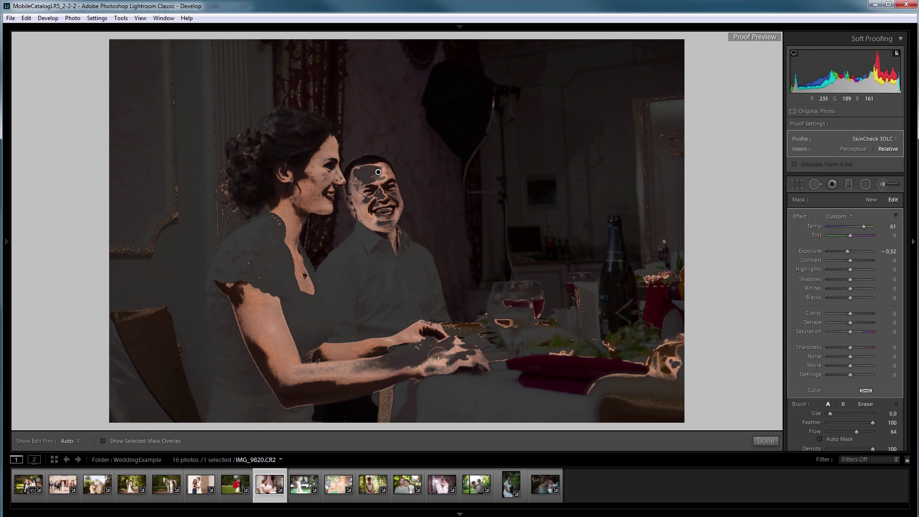
{"action": "key", "text": "s"}
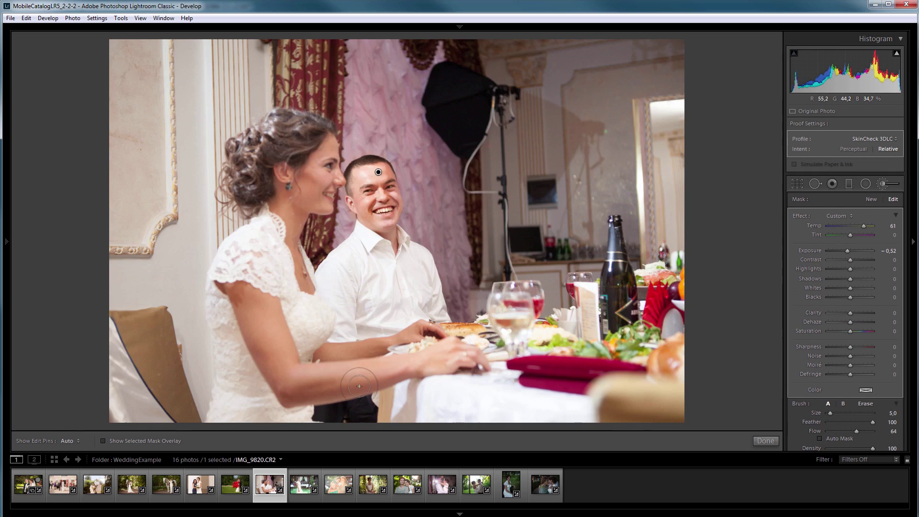
{"action": "key", "text": "k"}
- Open photo IMG_9974.CR2 of the bride outdoors, enlarge her face and turn on soft proofing
{"action": "key", "text": "Right"}
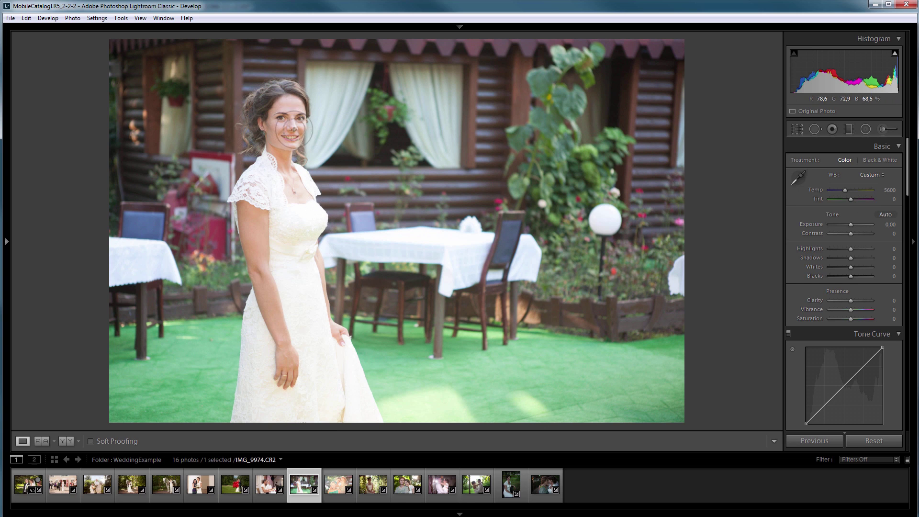
{"action": "left_click", "coordinate": [281, 146]}
{"action": "key", "text": "s"}
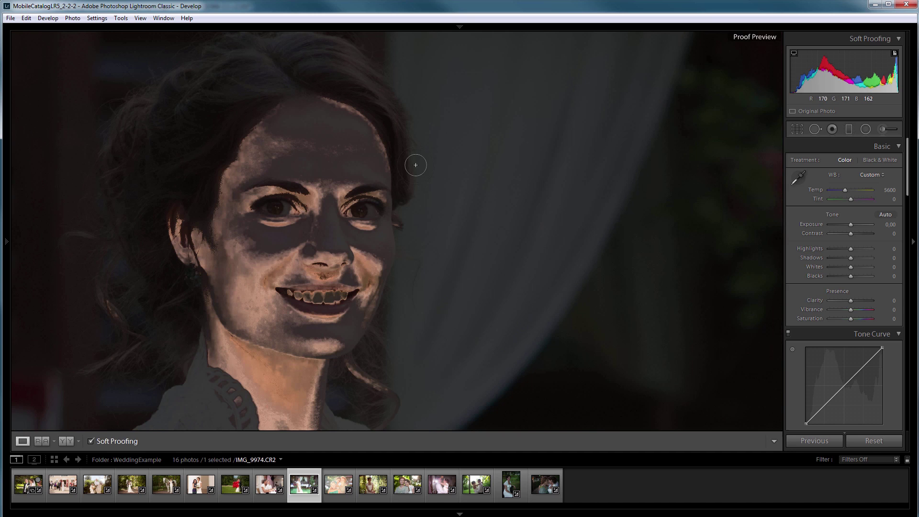
- Paint over the bride's forehead with a size 5 adjustment brush set to temperature 52 and exposure 0
{"action": "left_click", "coordinate": [888, 184]}
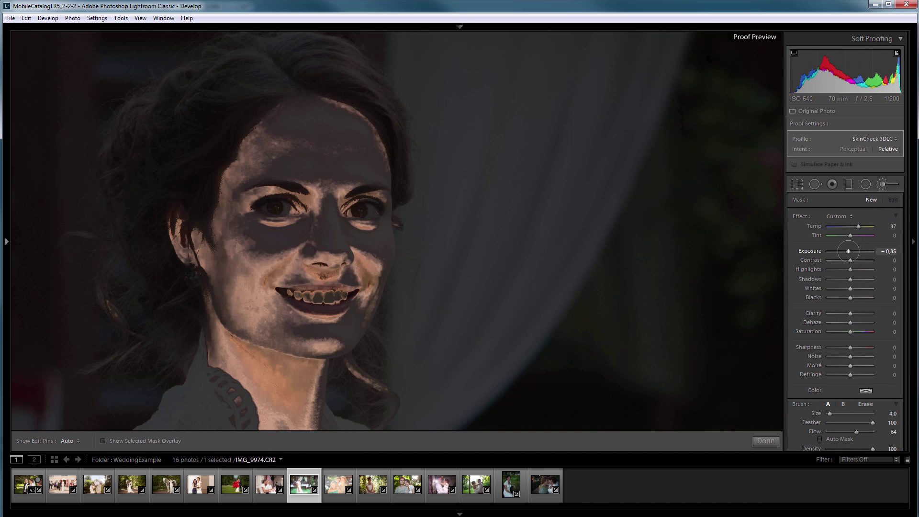
{"action": "double_click", "coordinate": [848, 250]}
{"action": "left_click_drag", "start_coordinate": [858, 225], "coordinate": [861, 226]}
{"action": "scroll", "coordinate": [287, 130], "scroll_direction": "up", "scroll_amount": 3}
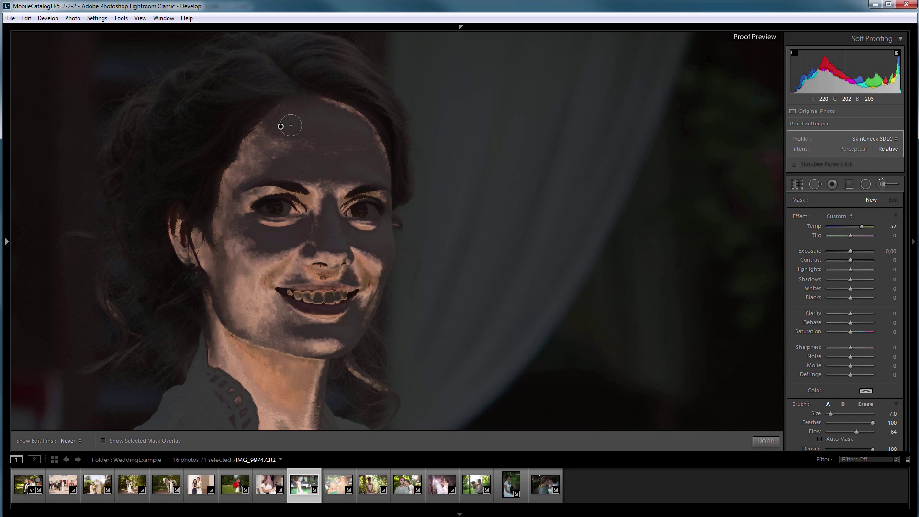
{"action": "scroll", "coordinate": [290, 125], "scroll_direction": "down", "scroll_amount": 2}
{"action": "mouse_move", "coordinate": [290, 126]}
{"action": "left_mouse_down"}
{"action": "mouse_move", "coordinate": [322, 127]}
{"action": "mouse_move", "coordinate": [283, 122]}
{"action": "mouse_move", "coordinate": [294, 164]}
{"action": "mouse_move", "coordinate": [279, 165]}
{"action": "mouse_move", "coordinate": [309, 171]}
{"action": "mouse_move", "coordinate": [303, 124]}
{"action": "mouse_move", "coordinate": [355, 160]}
{"action": "mouse_move", "coordinate": [274, 238]}
{"action": "mouse_move", "coordinate": [326, 213]}
{"action": "mouse_move", "coordinate": [377, 247]}
{"action": "mouse_move", "coordinate": [341, 238]}
{"action": "mouse_move", "coordinate": [318, 337]}
{"action": "mouse_move", "coordinate": [263, 335]}
{"action": "mouse_move", "coordinate": [222, 246]}
{"action": "mouse_move", "coordinate": [289, 163]}
{"action": "mouse_move", "coordinate": [371, 177]}
{"action": "left_mouse_up"}
- Paint the temperature 52 correction over the bride's cheeks and around her mouth, comparing the photo with soft proofing on and off
{"action": "key", "text": "s"}
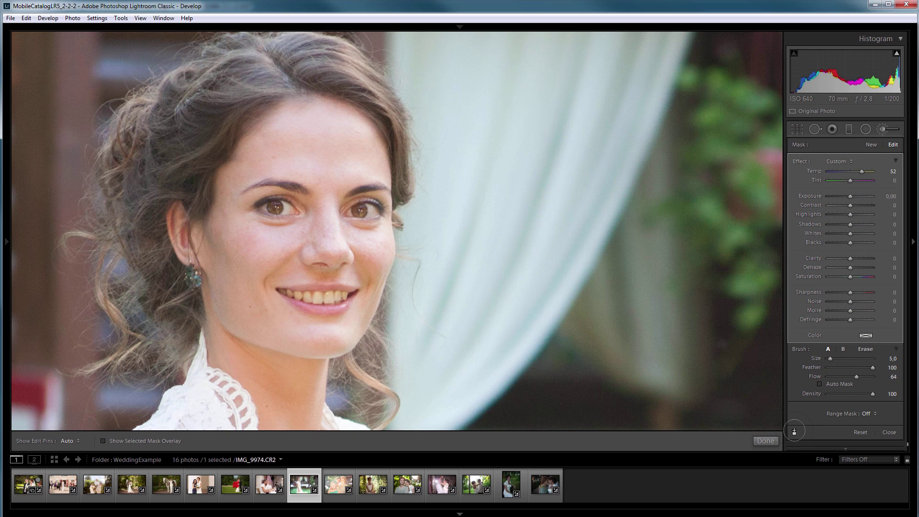
{"action": "key", "text": "s"}
{"action": "key", "text": "h"}
{"action": "scroll", "coordinate": [306, 230], "scroll_direction": "down", "scroll_amount": 2}
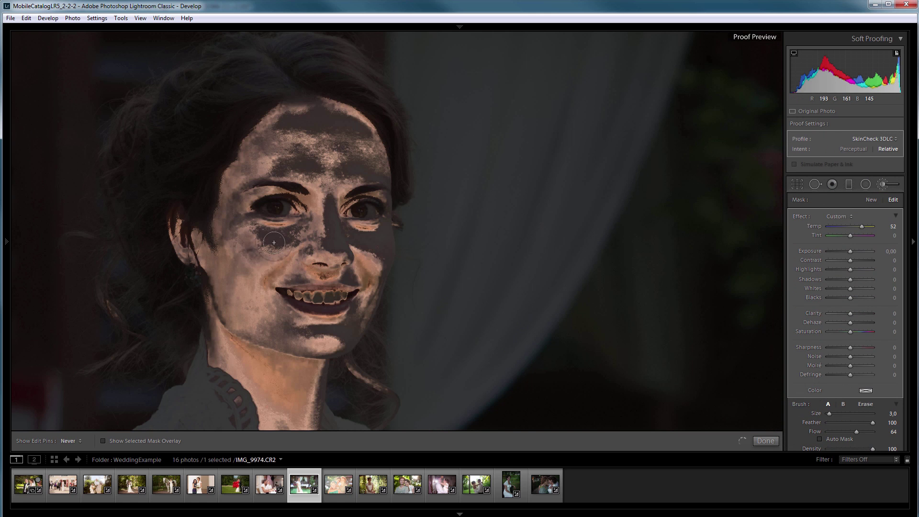
{"action": "mouse_move", "coordinate": [246, 236]}
{"action": "left_mouse_down"}
{"action": "mouse_move", "coordinate": [381, 235]}
{"action": "mouse_move", "coordinate": [371, 177]}
{"action": "mouse_move", "coordinate": [282, 159]}
{"action": "left_mouse_up"}
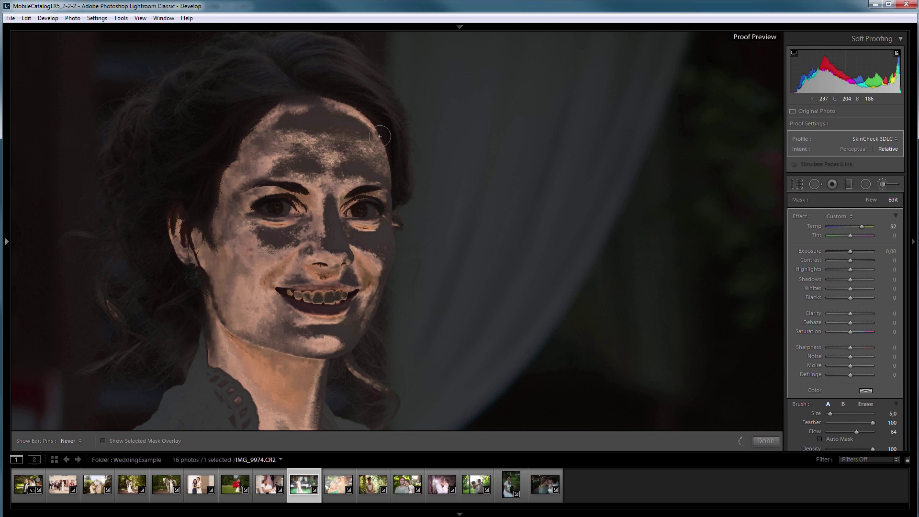
{"action": "key", "text": "s"}
{"action": "key", "text": "h"}
{"action": "key", "text": "s"}
{"action": "key", "text": "h"}
{"action": "scroll", "coordinate": [580, 251], "scroll_direction": "down", "scroll_amount": 1}
{"action": "mouse_move", "coordinate": [277, 311]}
{"action": "left_mouse_down"}
{"action": "mouse_move", "coordinate": [301, 327]}
{"action": "mouse_move", "coordinate": [357, 309]}
{"action": "mouse_move", "coordinate": [373, 279]}
{"action": "mouse_move", "coordinate": [307, 277]}
{"action": "left_mouse_up"}
- Set the brush correction to temperature 100 and saturation -22, and paint it over the bride's temple at brush size 6
{"action": "key", "text": "s"}
{"action": "key", "text": "h"}
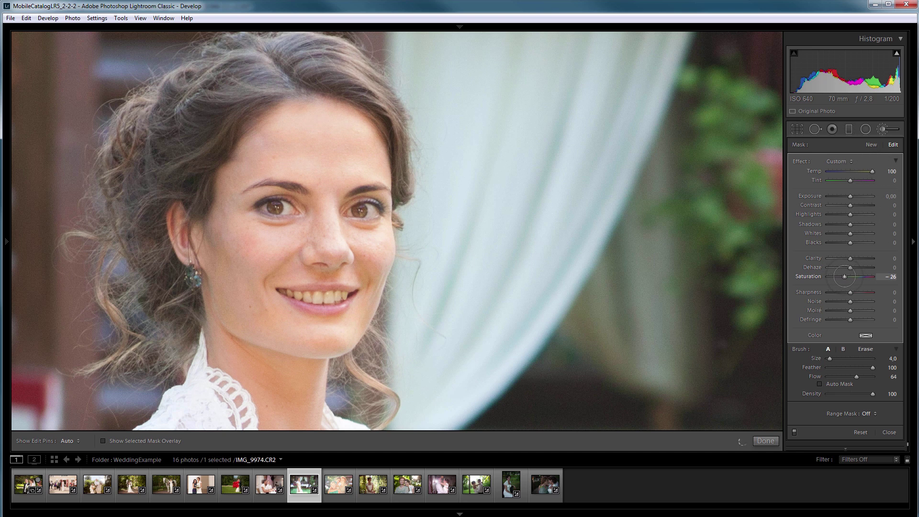
{"action": "key", "text": "s"}
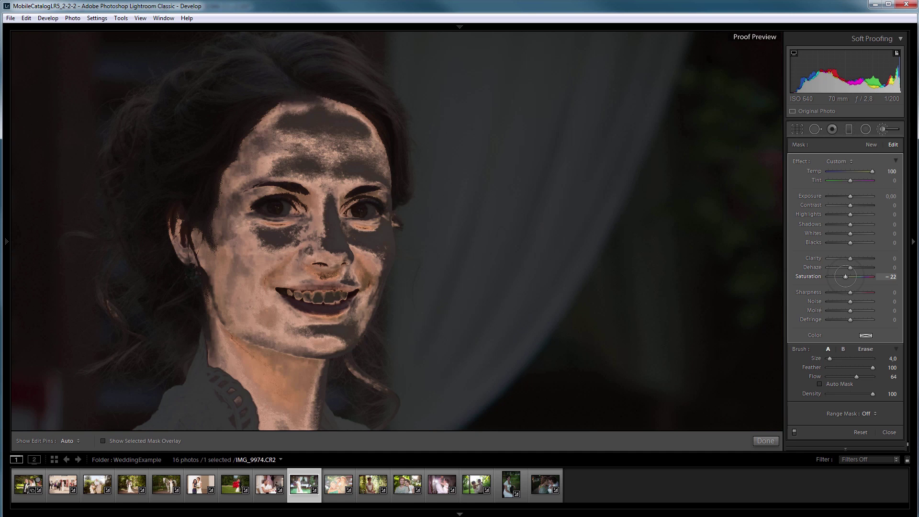
{"action": "key", "text": "h"}
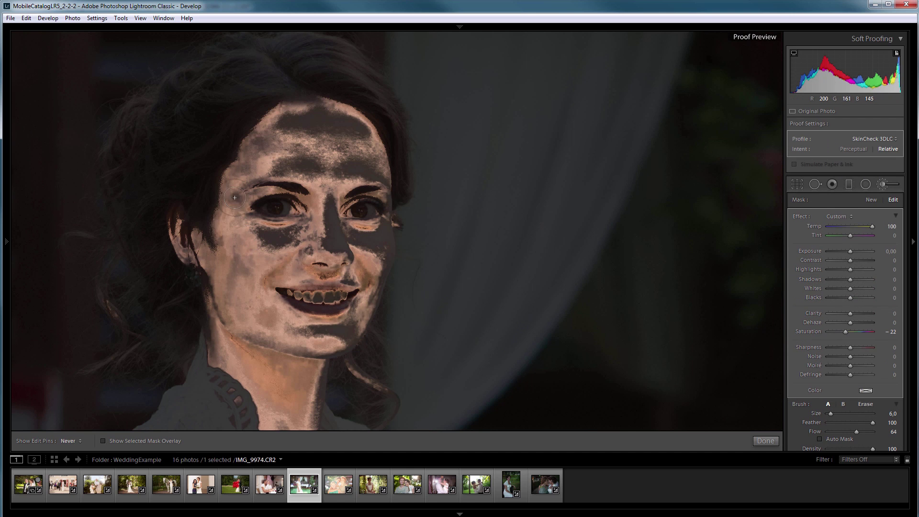
{"action": "scroll", "coordinate": [342, 242], "scroll_direction": "up", "scroll_amount": 2}
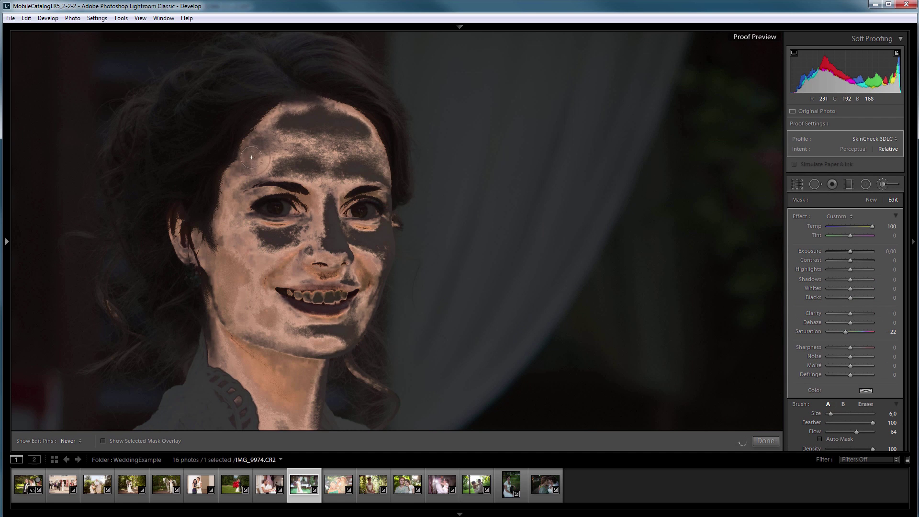
{"action": "left_click_drag", "start_coordinate": [251, 157], "coordinate": [242, 160]}
- Paint a new brush adjustment across the bride's upper forehead and set its temperature to 70
{"action": "left_click", "coordinate": [871, 200]}
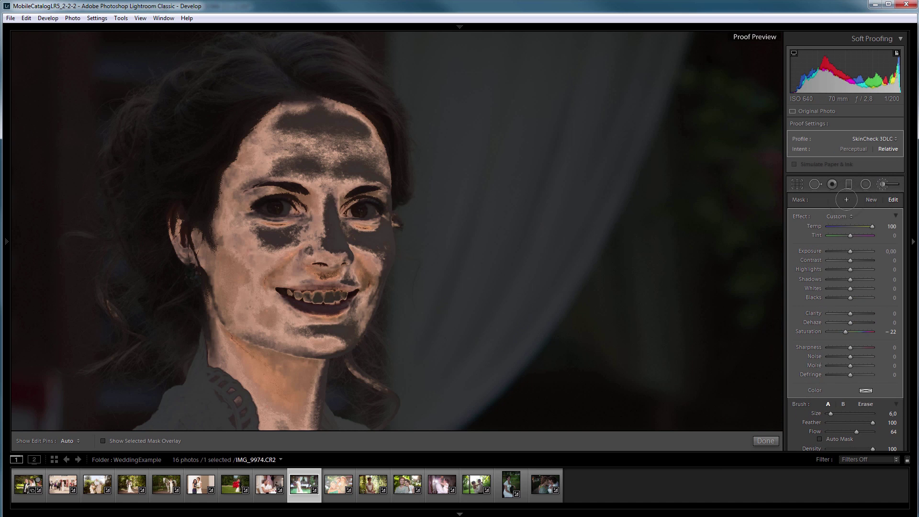
{"action": "left_click", "coordinate": [870, 199]}
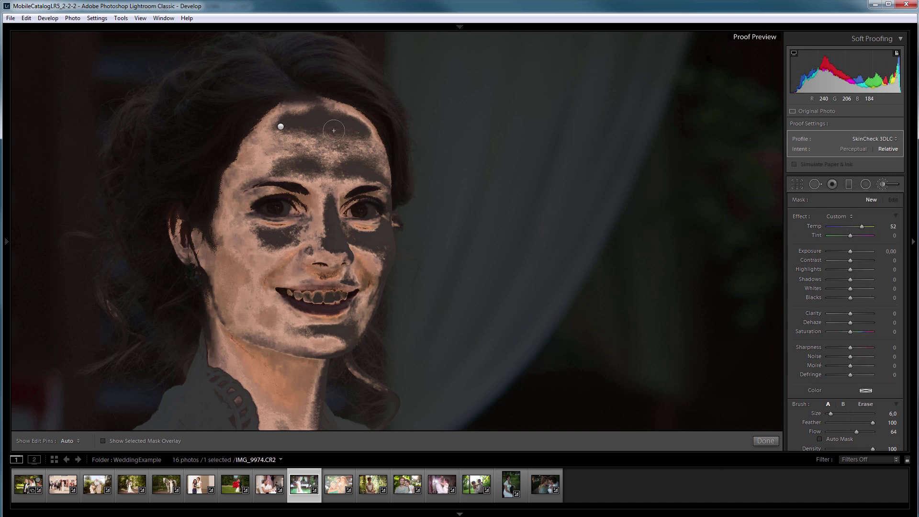
{"action": "left_click_drag", "start_coordinate": [301, 121], "coordinate": [356, 128]}
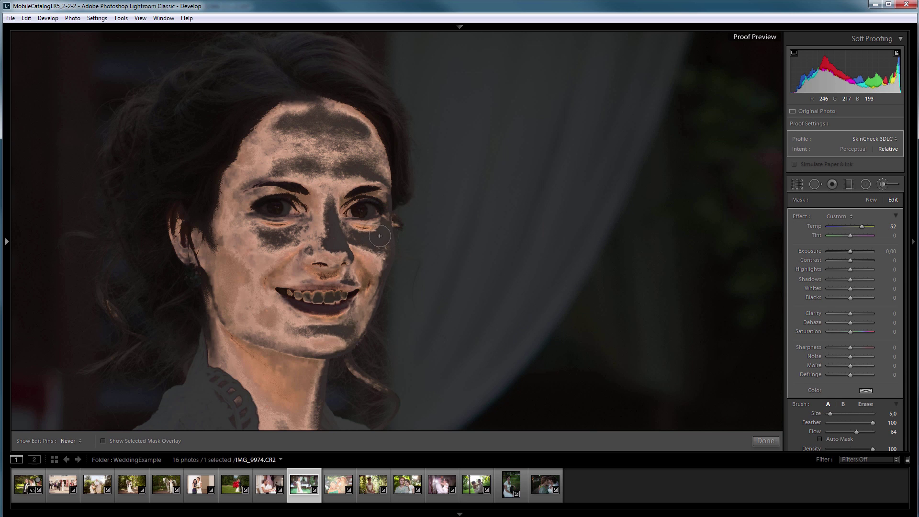
{"action": "key", "text": "s"}
{"action": "key", "text": "s"}
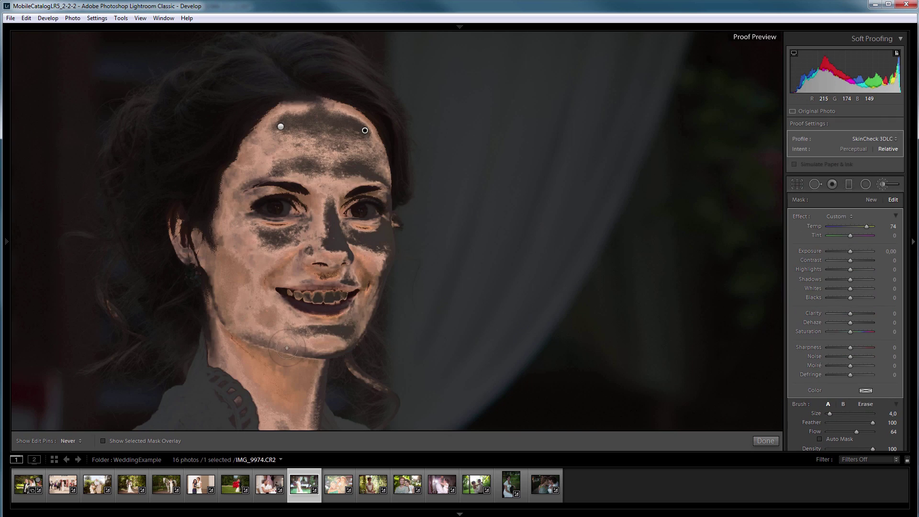
{"action": "key", "text": "s"}
{"action": "key", "text": "s"}
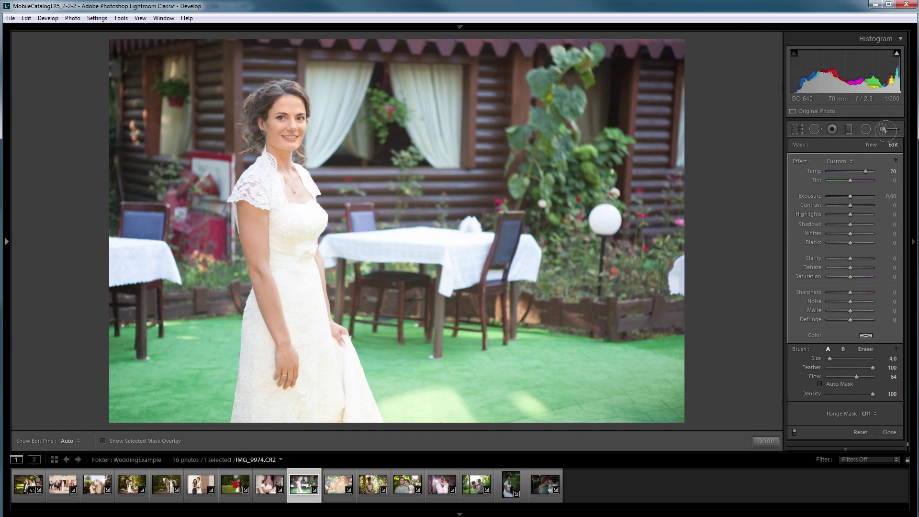
- Close the adjustment brush and lower the whole photo's exposure to -0.46, checking it in the skin-tone proof
{"action": "left_click", "coordinate": [883, 129]}
{"action": "key", "text": "s"}
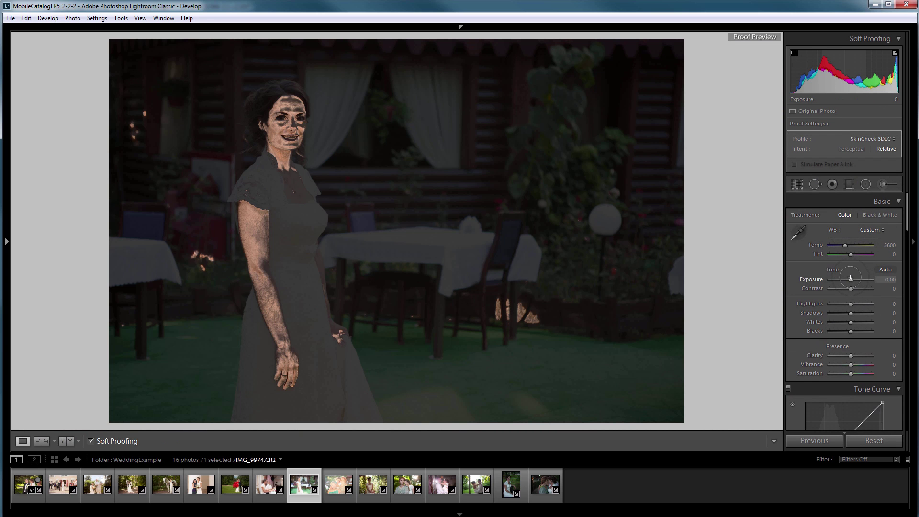
{"action": "left_click_drag", "start_coordinate": [849, 279], "coordinate": [848, 279]}
{"action": "key", "text": "s"}
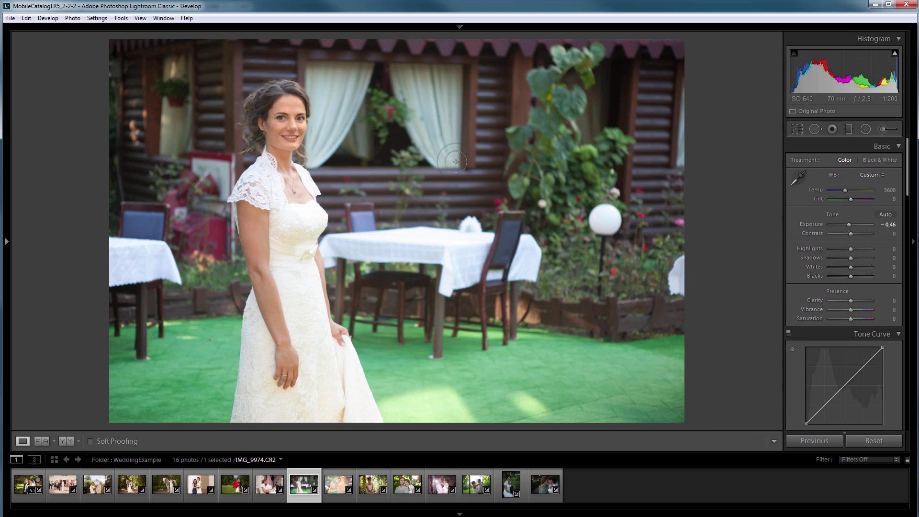
- Enlarge the bride's face, reopen the adjustment brush and set the second forehead adjustment's temperature to 39
{"action": "left_click", "coordinate": [456, 162]}
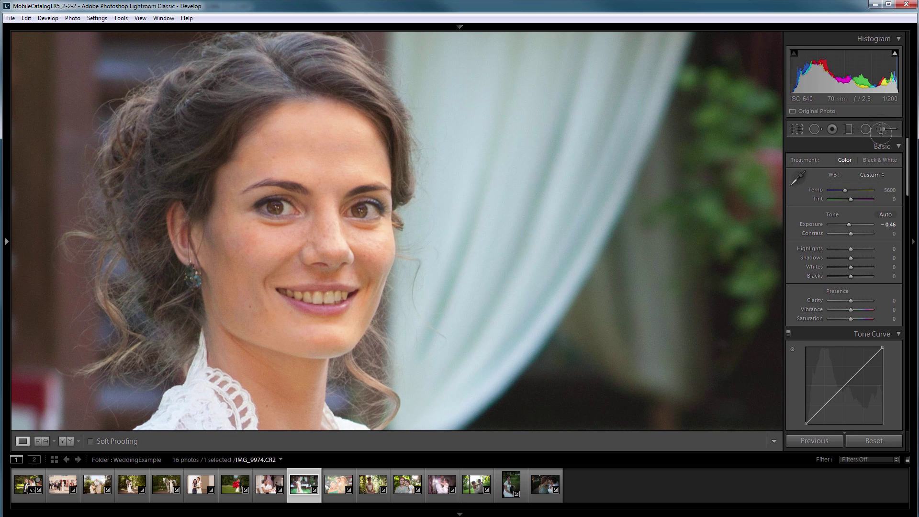
{"action": "key", "text": "s"}
{"action": "left_click", "coordinate": [880, 129]}
{"action": "key", "text": "s"}
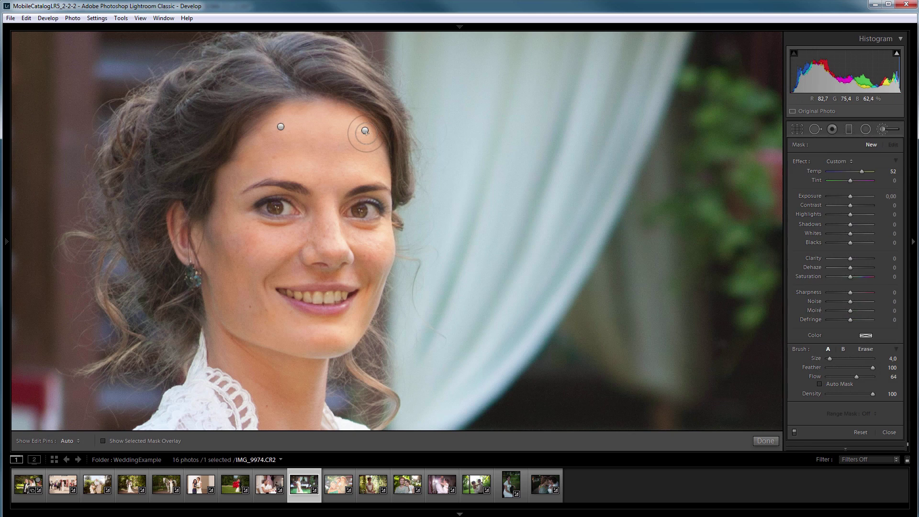
{"action": "left_click", "coordinate": [364, 130]}
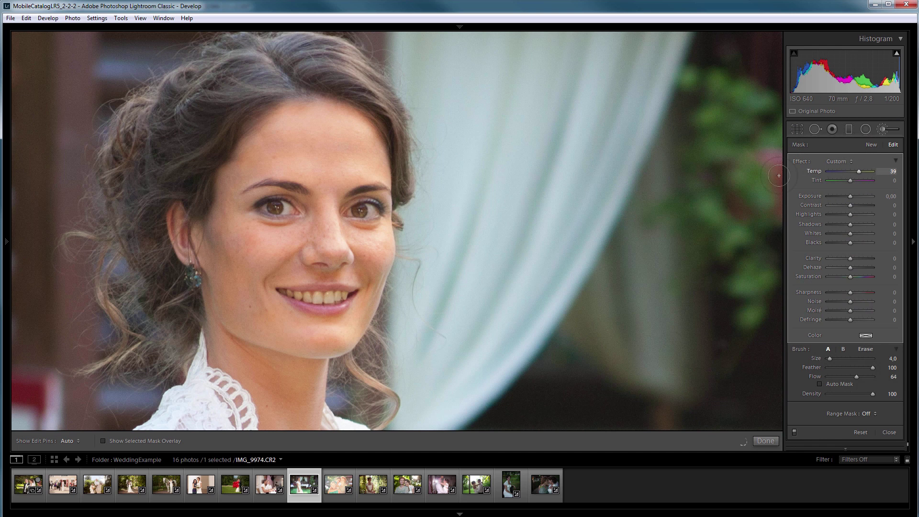
- Set the first forehead brush adjustment to temperature 39 and saturation -13, checking it in the skin-tone proof
{"action": "left_click", "coordinate": [280, 126]}
{"action": "key", "text": "s"}
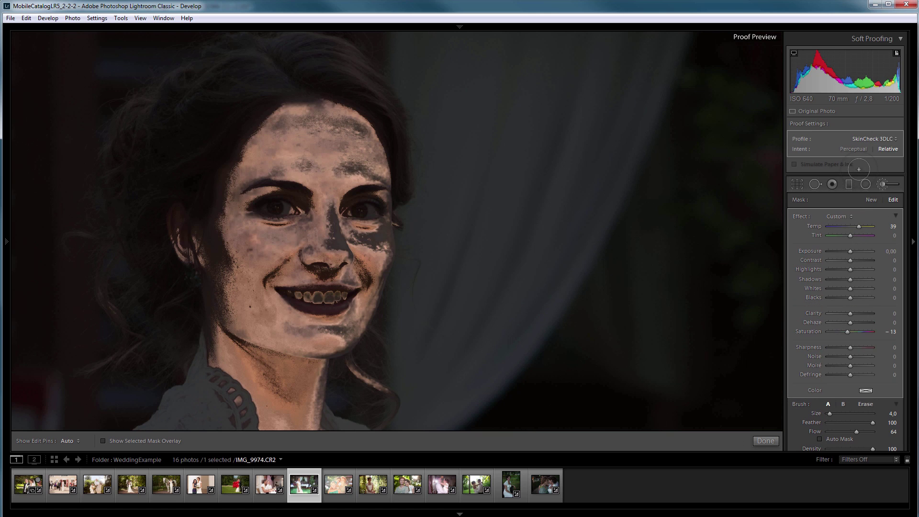
{"action": "key", "text": "s"}
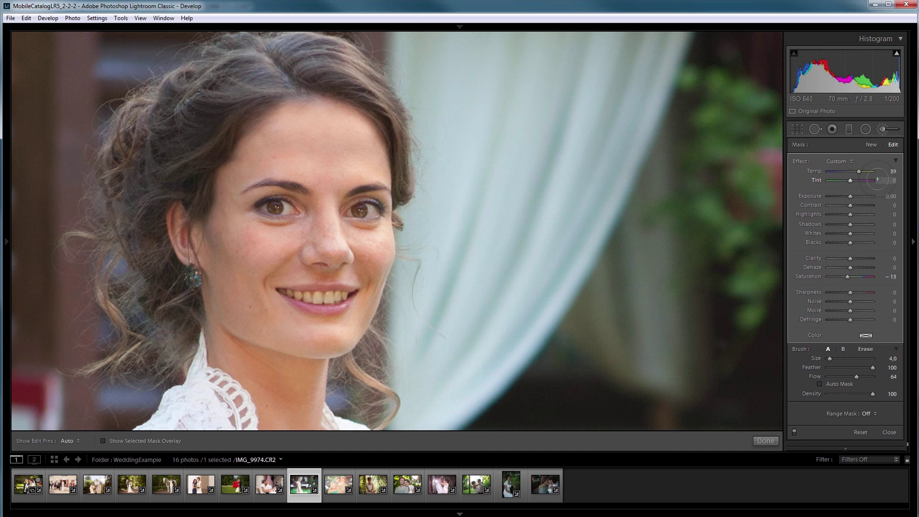
- Set the second forehead brush adjustment's temperature to 52, view the normal photo and close the adjustment brush
{"action": "left_click", "coordinate": [364, 130]}
{"action": "key", "text": "s"}
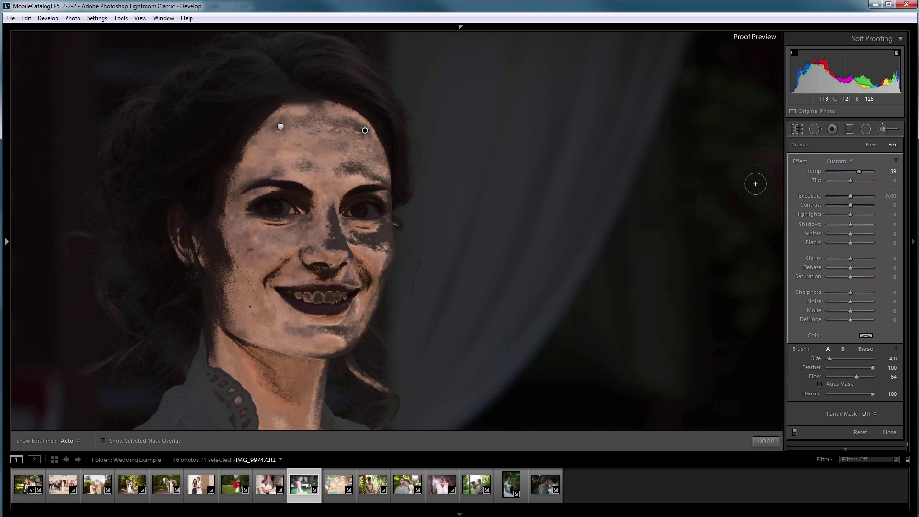
{"action": "left_click_drag", "start_coordinate": [858, 226], "coordinate": [860, 225]}
{"action": "key", "text": "s"}
{"action": "key", "text": "z"}
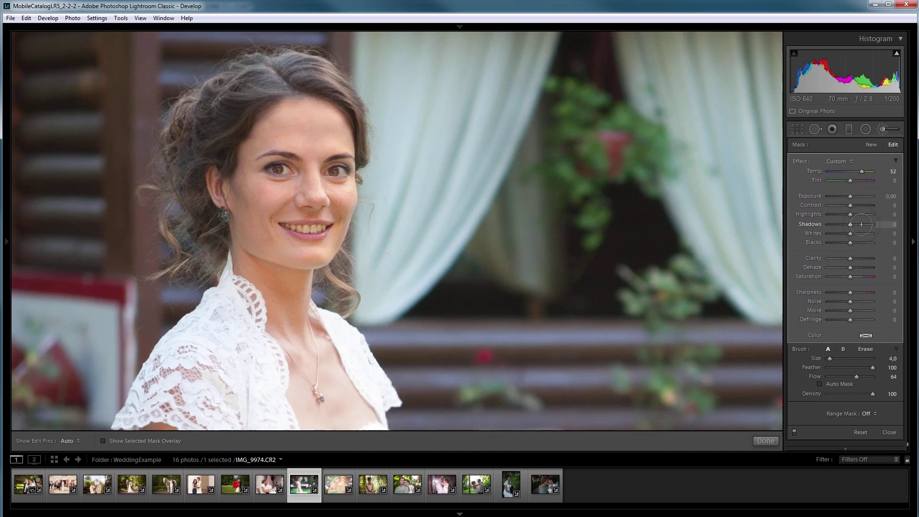
{"action": "left_click", "coordinate": [889, 432]}
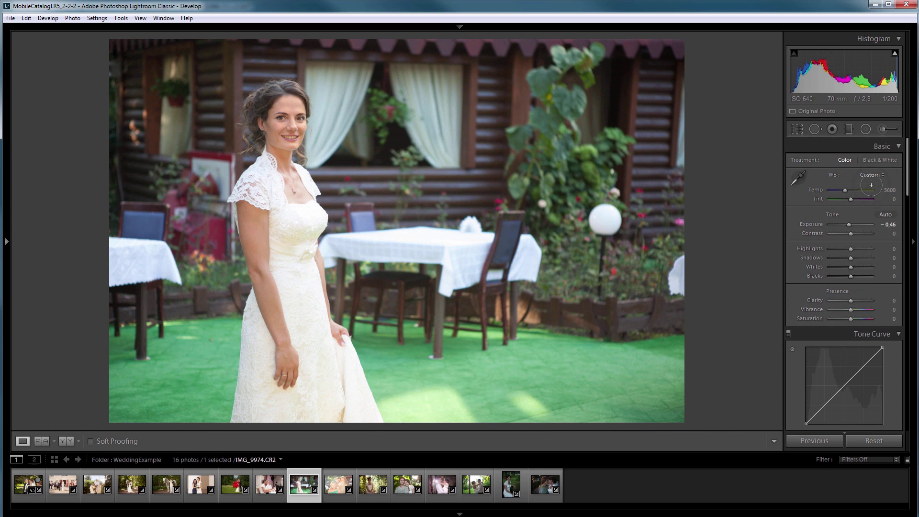
- Reset all the photo's adjustments and undo the reset to compare before and after
{"action": "left_click", "coordinate": [881, 439]}
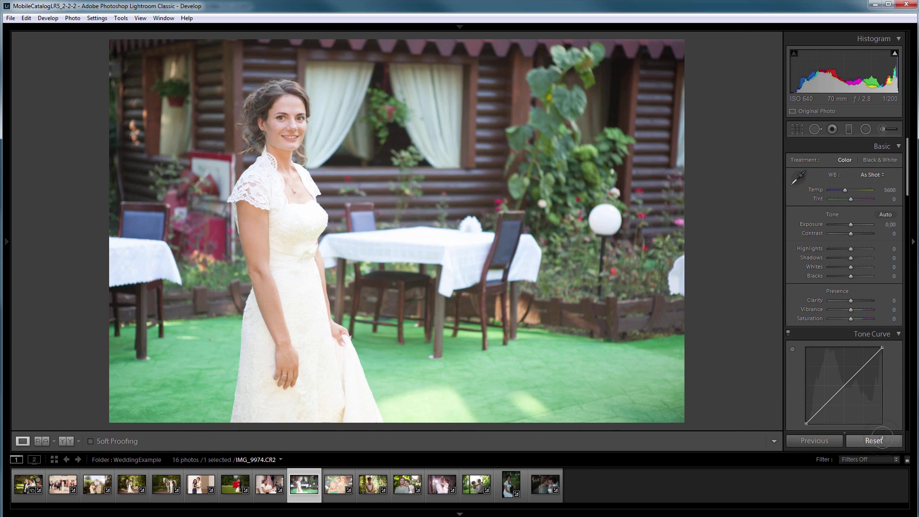
{"action": "key", "text": "ctrl+z"}
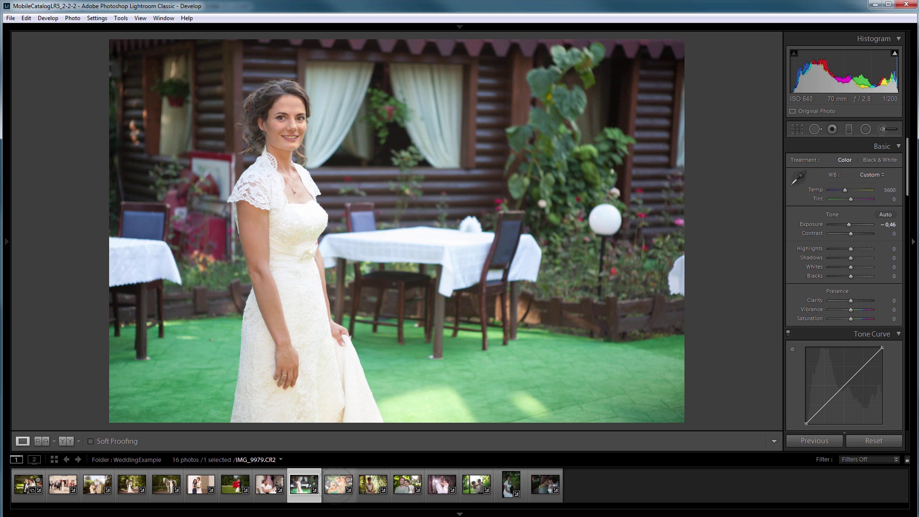
- Open photo IMG_9979.CR2 and, using the skin-tone proof, set its exposure to -1.48 and temperature to 4841
{"action": "left_click", "coordinate": [336, 485]}
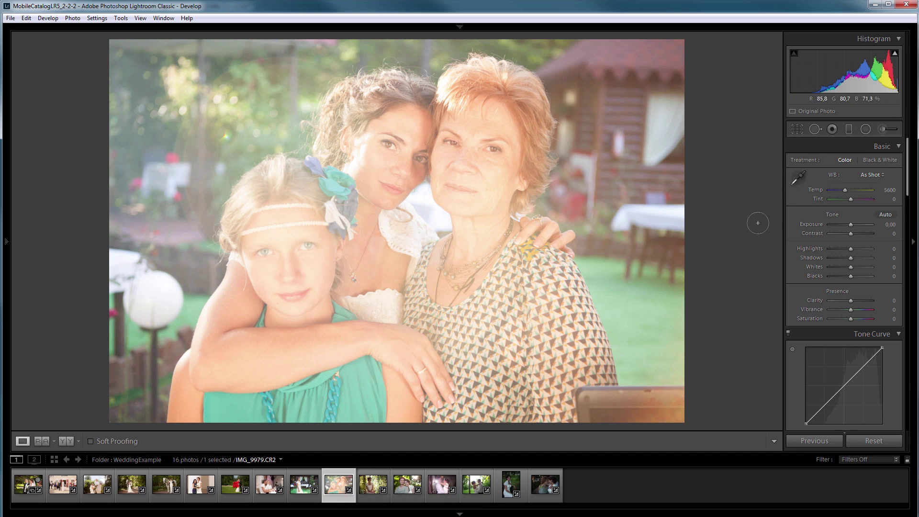
{"action": "key", "text": "s"}
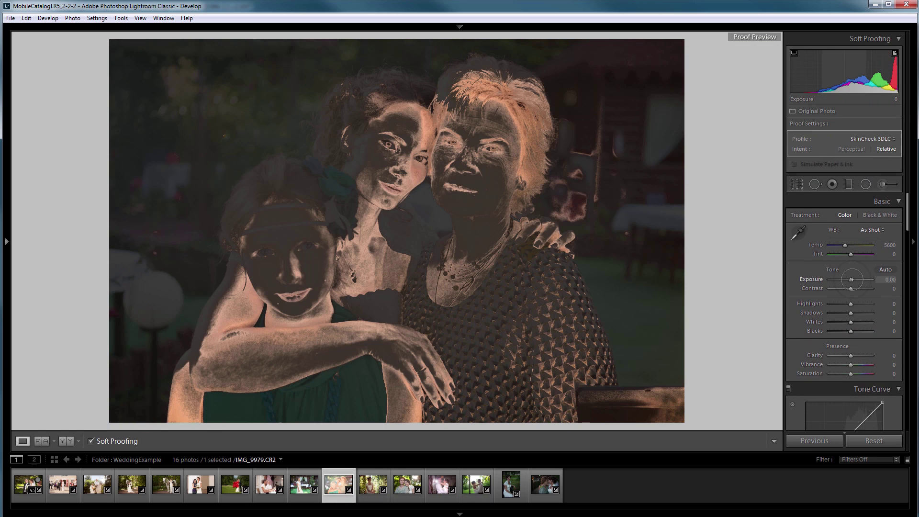
{"action": "left_click_drag", "start_coordinate": [851, 278], "coordinate": [845, 279]}
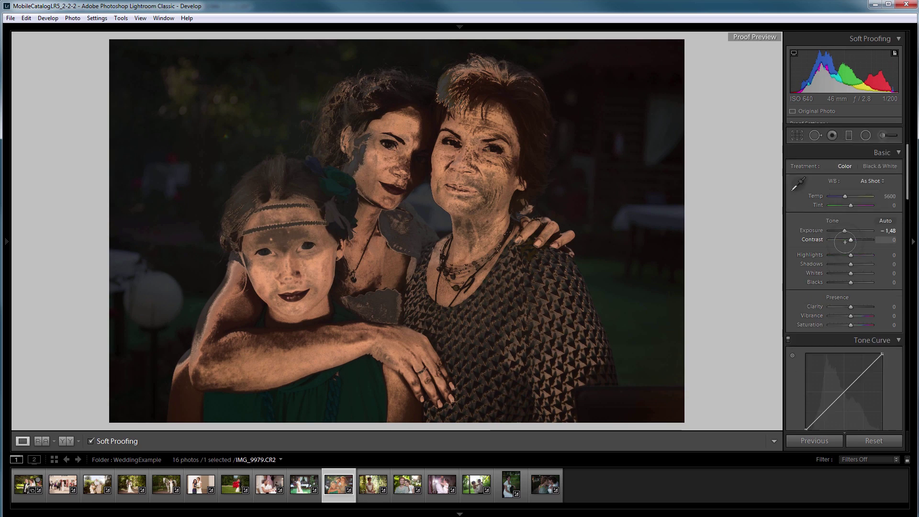
{"action": "left_click_drag", "start_coordinate": [845, 245], "coordinate": [842, 245]}
{"action": "key", "text": "s"}
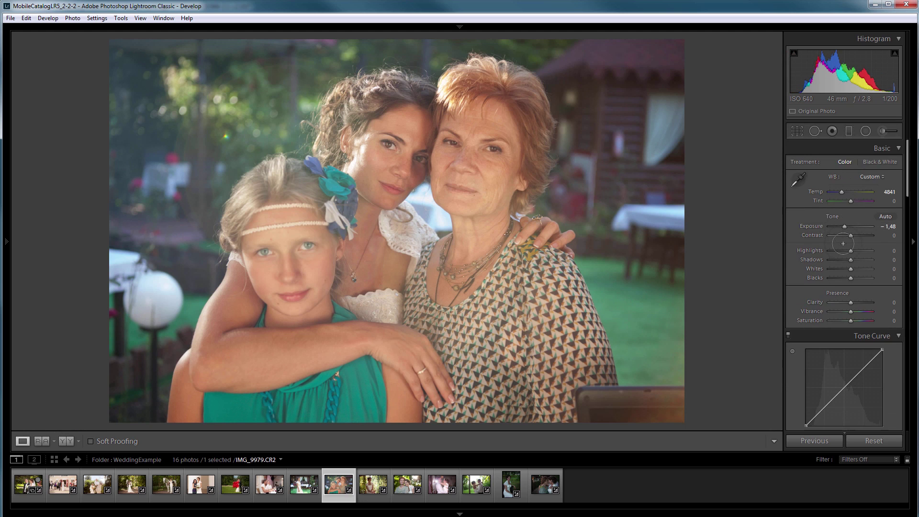
- Set the group photo's dehaze amount to +32 and its temperature to 4273 with the skin-tone proof
{"action": "scroll", "coordinate": [900, 345], "scroll_direction": "down", "scroll_amount": 15}
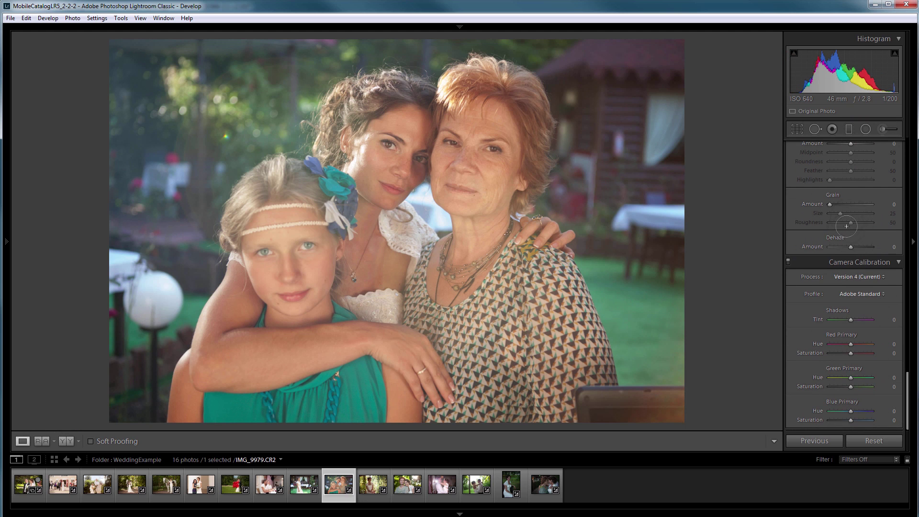
{"action": "left_click_drag", "start_coordinate": [850, 246], "coordinate": [858, 246]}
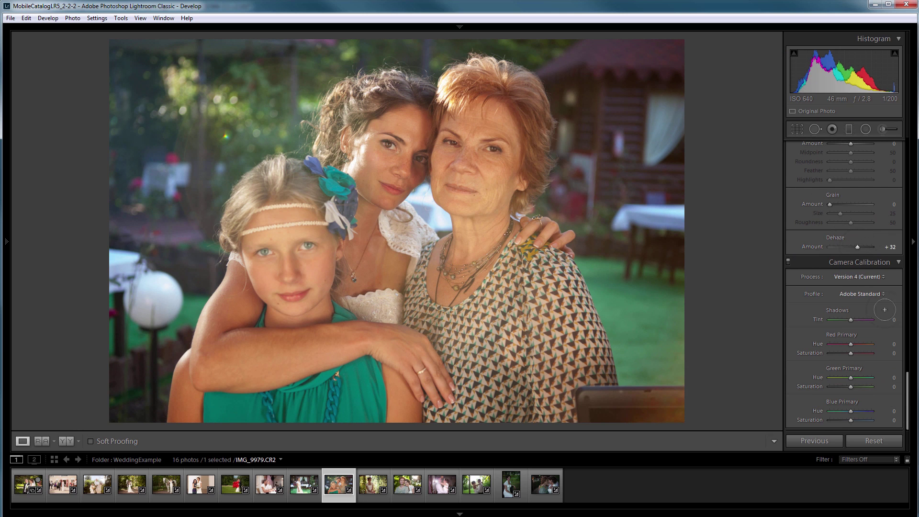
{"action": "scroll", "coordinate": [843, 209], "scroll_direction": "up", "scroll_amount": 15}
{"action": "key", "text": "s"}
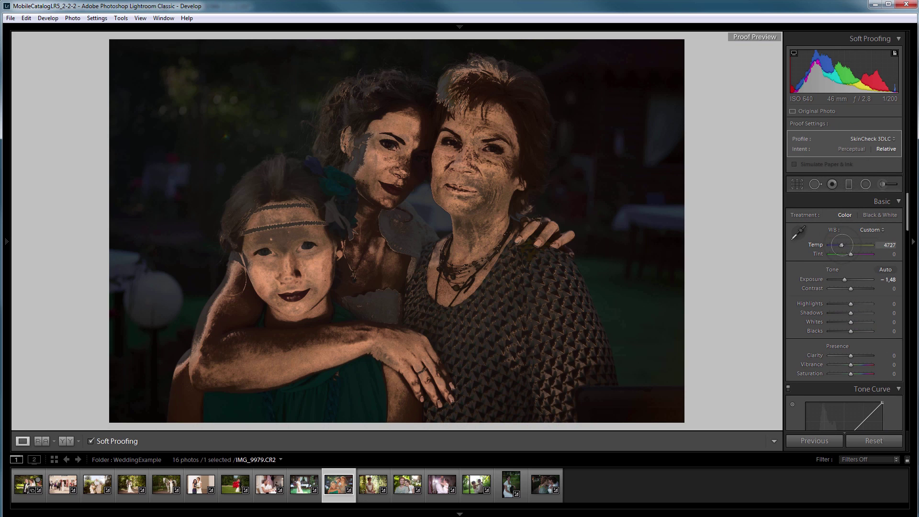
{"action": "left_click_drag", "start_coordinate": [841, 244], "coordinate": [840, 244]}
{"action": "key", "text": "s"}
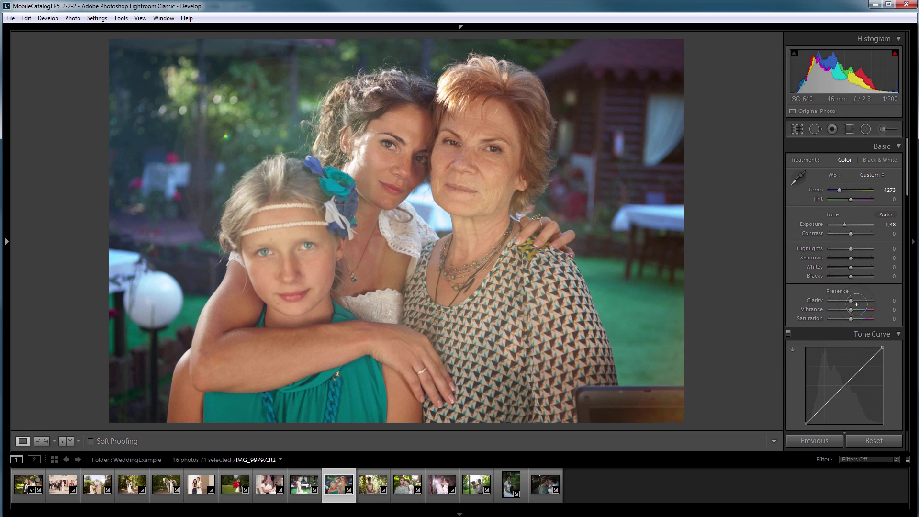
- Open photo IMG_9982.CR2 of the seated bride, turn on soft proofing and raise the exposure to +1.71
{"action": "left_click", "coordinate": [373, 486]}
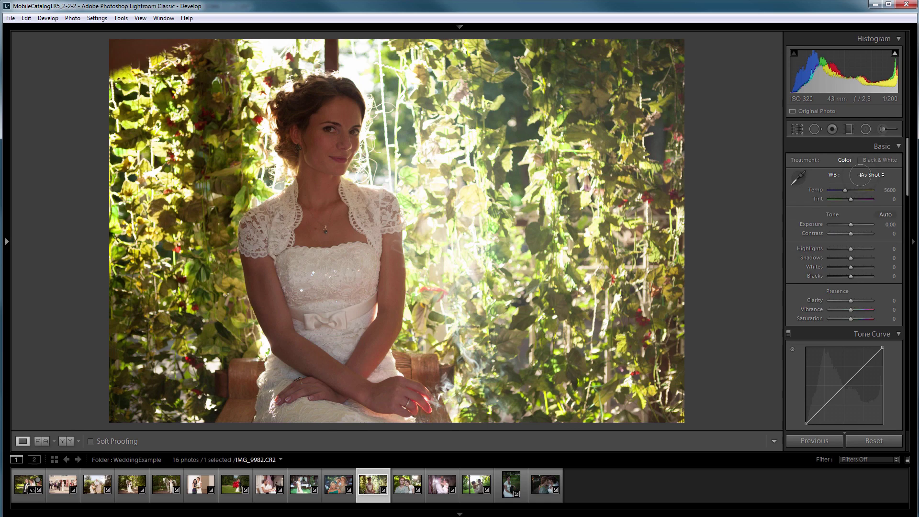
{"action": "key", "text": "s"}
{"action": "left_click", "coordinate": [854, 139]}
{"action": "left_click", "coordinate": [765, 260]}
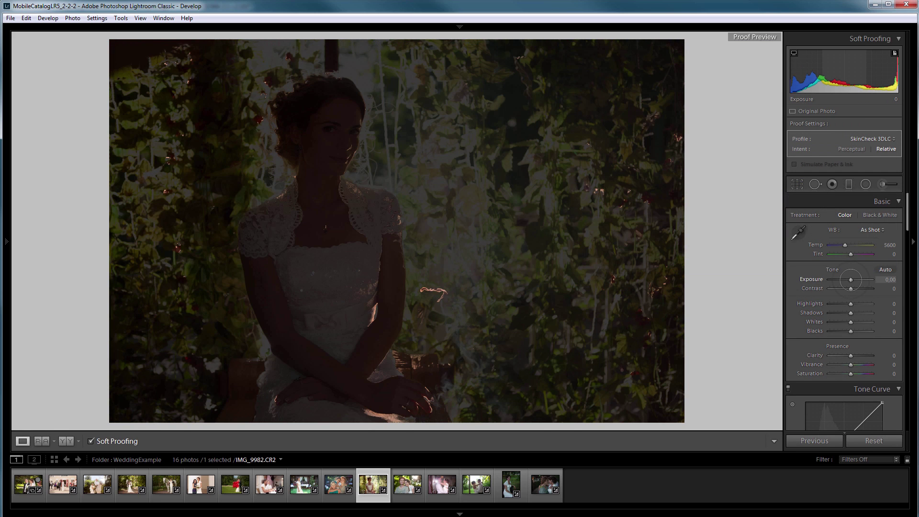
{"action": "left_click_drag", "start_coordinate": [851, 280], "coordinate": [858, 279]}
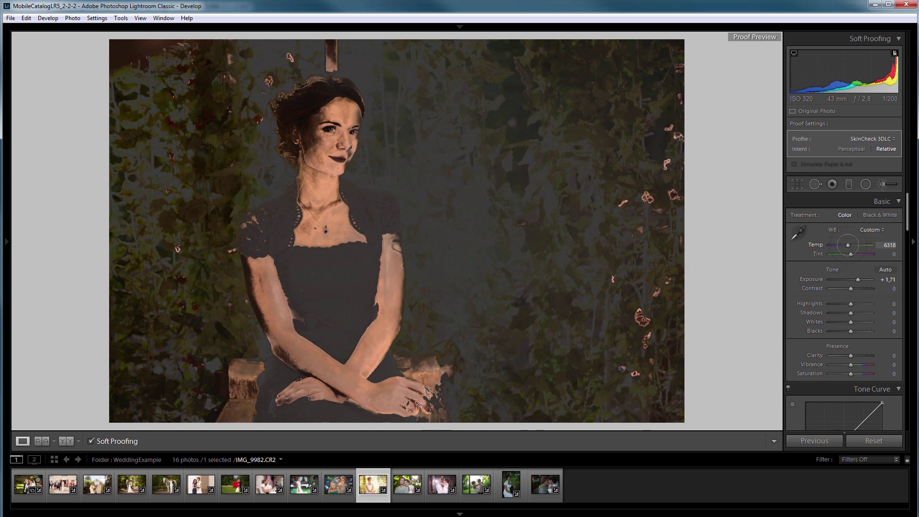
- Using the skin-tone proof, set the seated bride photo's temperature to 5636, tint to +7 and highlights to -100
{"action": "left_click_drag", "start_coordinate": [846, 245], "coordinate": [851, 254]}
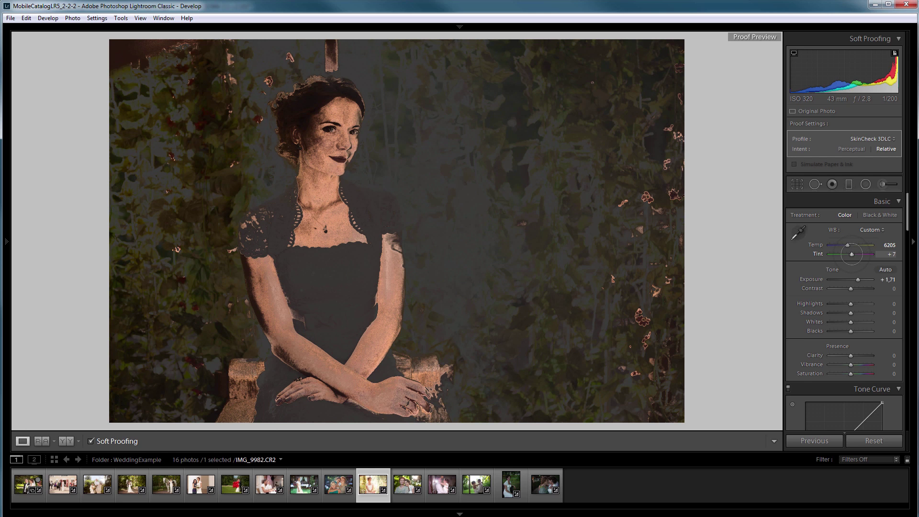
{"action": "key", "text": "s"}
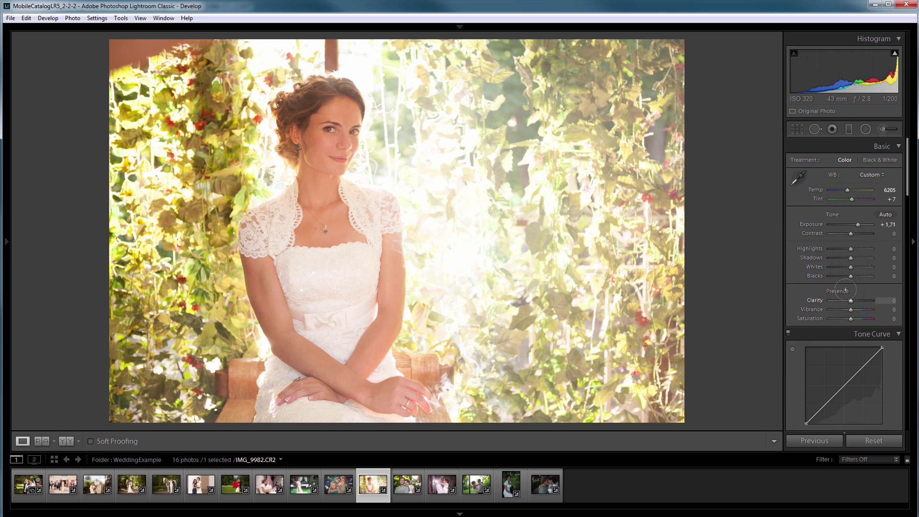
{"action": "left_click_drag", "start_coordinate": [851, 248], "coordinate": [816, 249]}
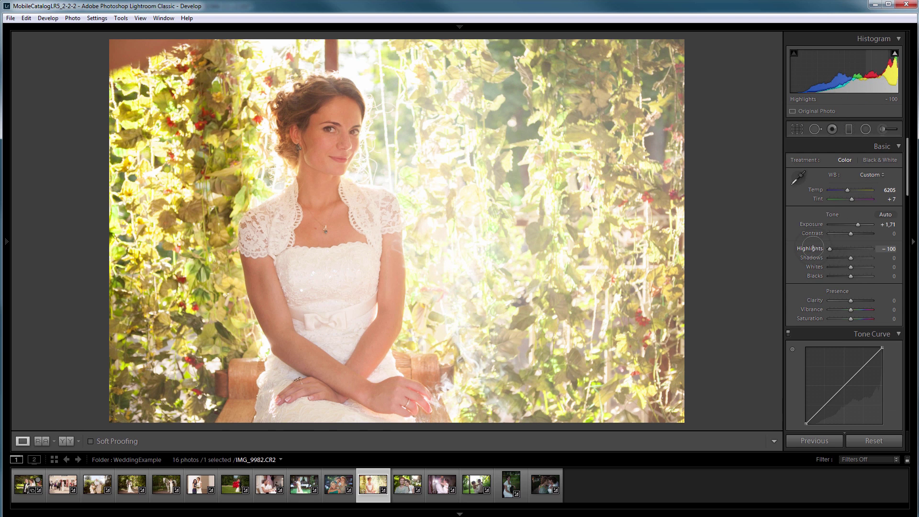
{"action": "key", "text": "s"}
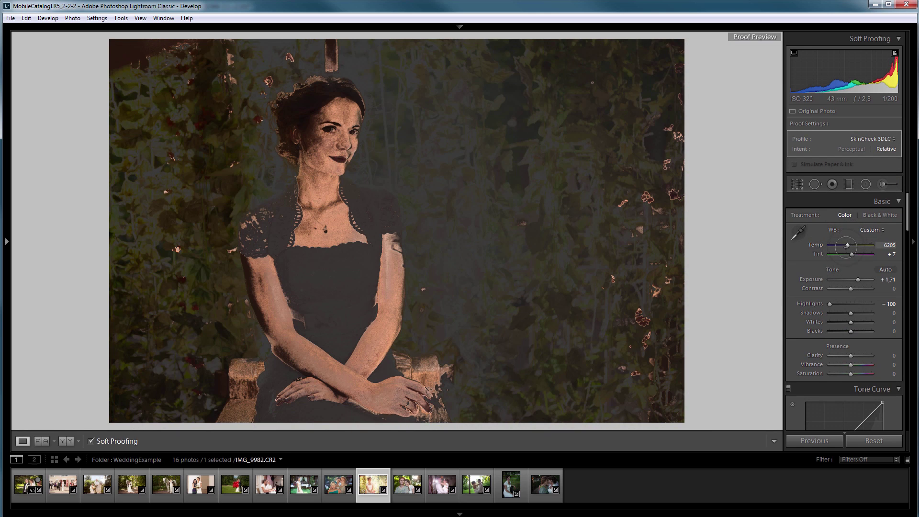
{"action": "left_click_drag", "start_coordinate": [847, 245], "coordinate": [846, 245]}
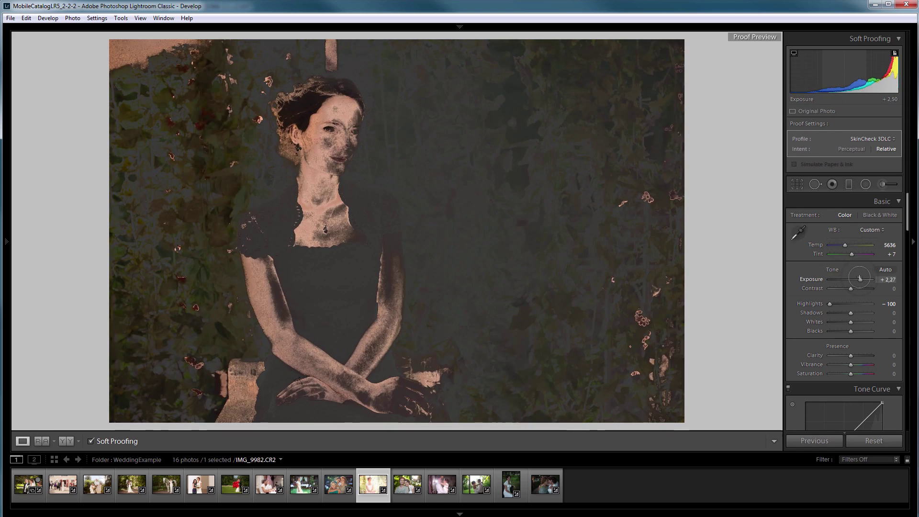
{"action": "key", "text": "s"}
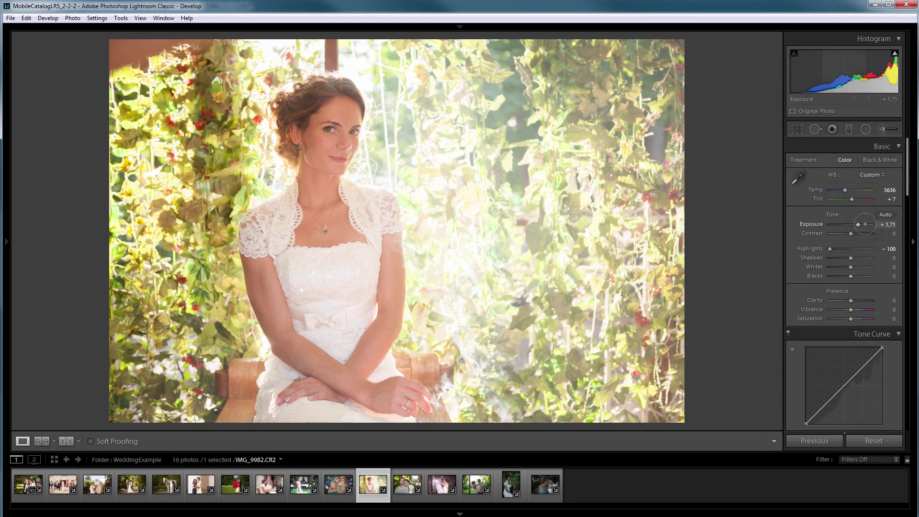
- Open photo IMG_9994.CR2 of the two women and soft-proof it with the SkinCheck 3DLC profile
{"action": "left_click", "coordinate": [407, 484]}
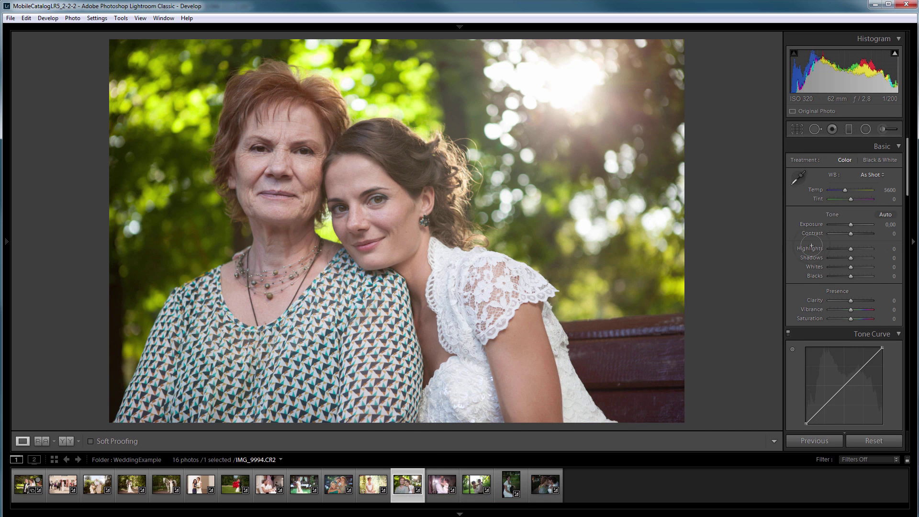
{"action": "key", "text": "s"}
{"action": "left_click", "coordinate": [854, 138]}
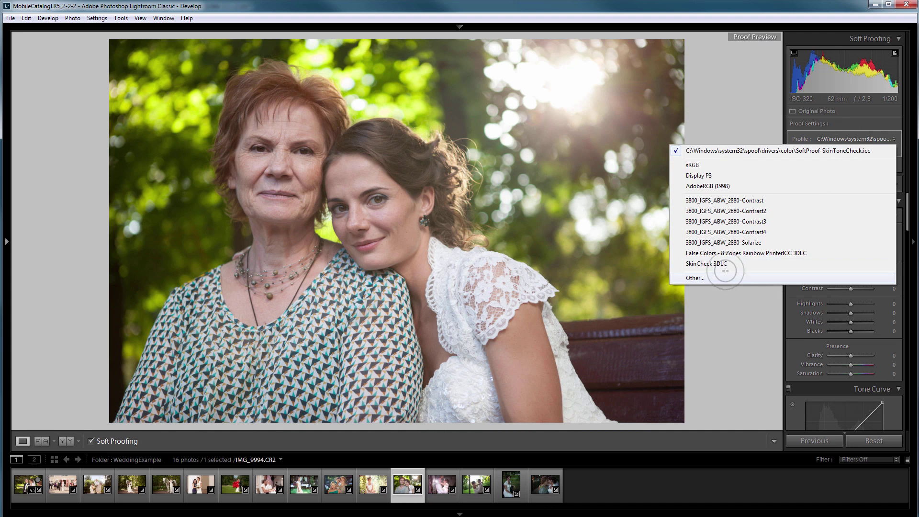
{"action": "left_click", "coordinate": [708, 262]}
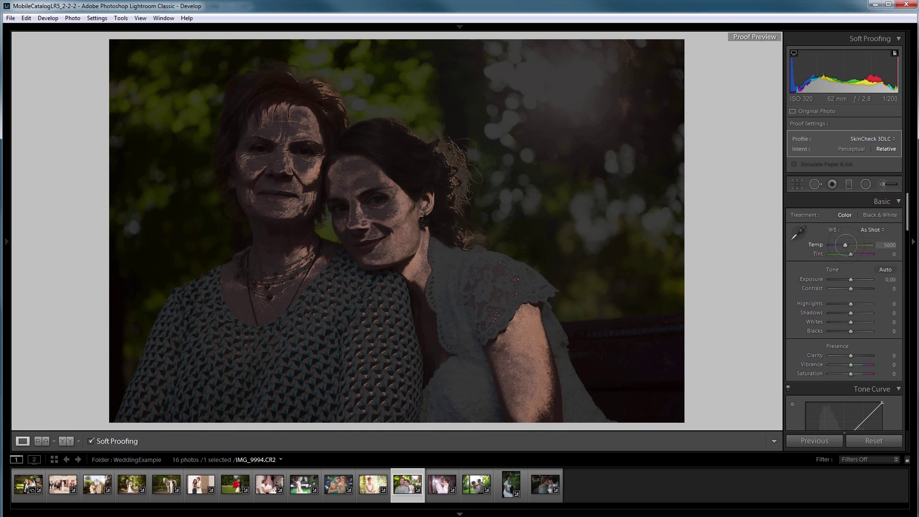
- Set the photo's temperature to 7918 and exposure to -0.11, then compare with the original by resetting and undoing the reset
{"action": "left_click_drag", "start_coordinate": [846, 245], "coordinate": [854, 244]}
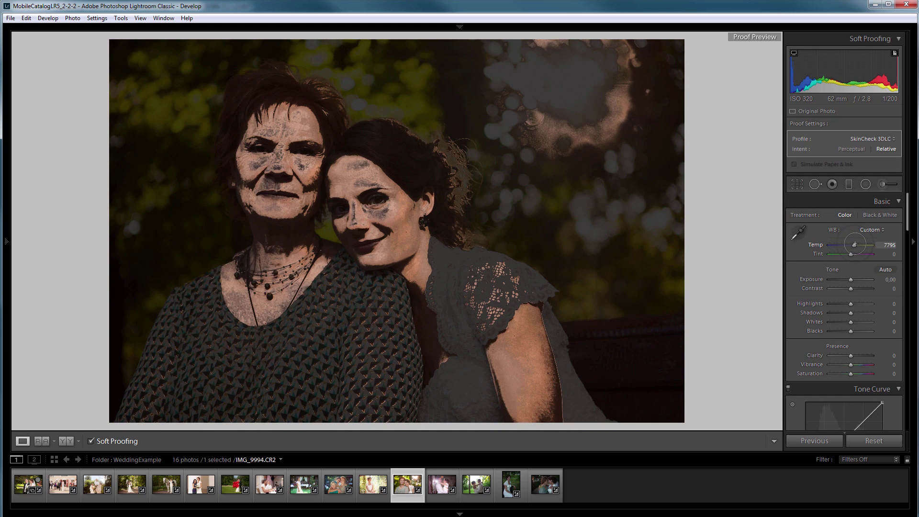
{"action": "left_click_drag", "start_coordinate": [850, 279], "coordinate": [850, 280]}
{"action": "key", "text": "s"}
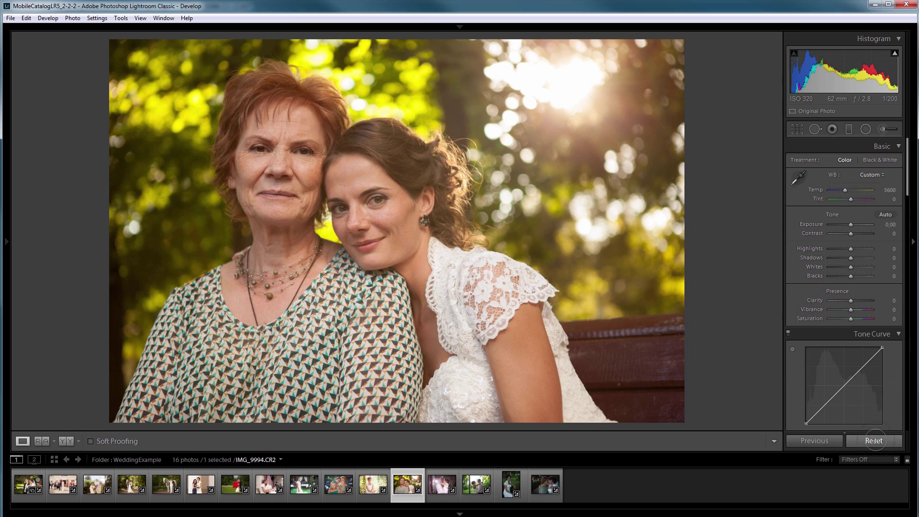
{"action": "left_click", "coordinate": [874, 440]}
{"action": "key", "text": "ctrl+z"}
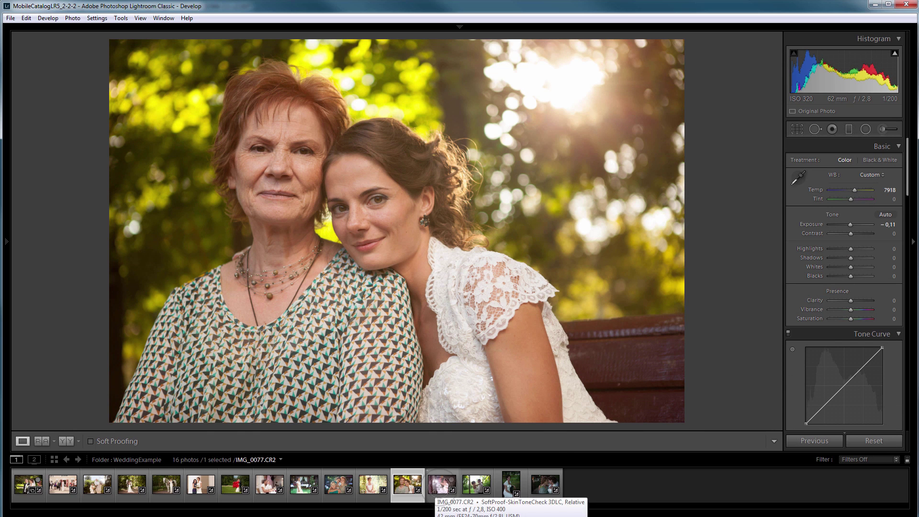
- Open photo IMG_0077.CR2 of the indoor dancing couple and soft-proof it with the SkinCheck 3DLC profile
{"action": "left_click", "coordinate": [442, 484]}
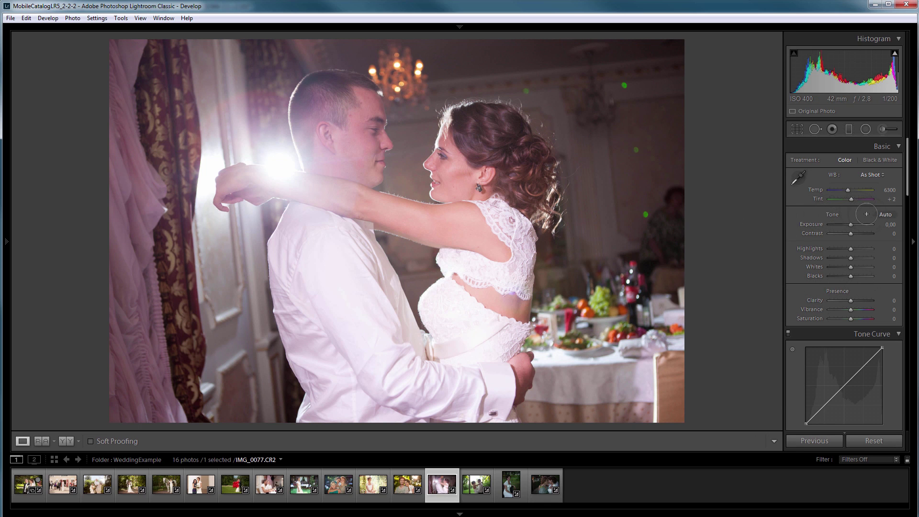
{"action": "key", "text": "s"}
{"action": "left_click", "coordinate": [854, 139]}
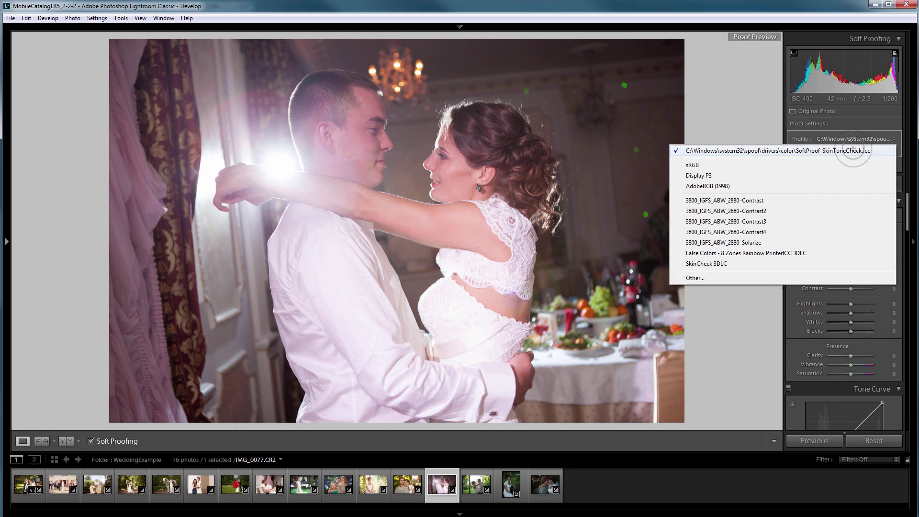
{"action": "left_click", "coordinate": [763, 264]}
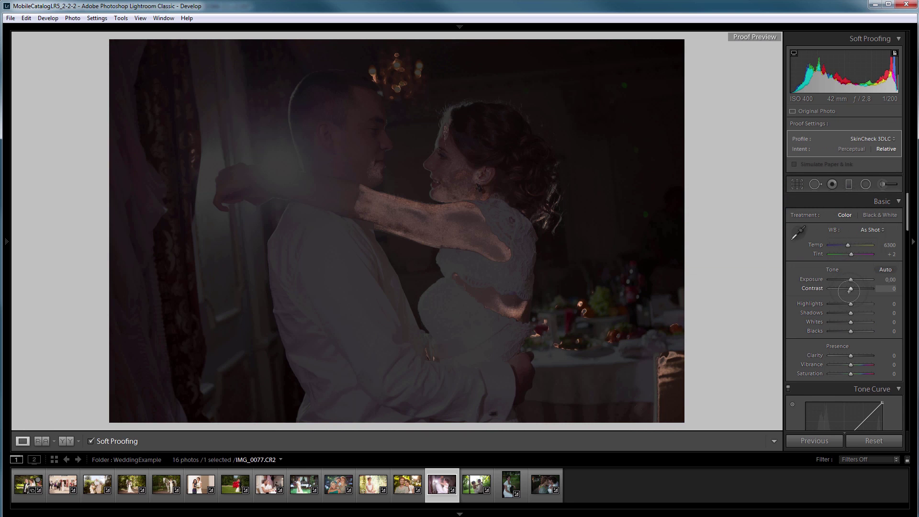
- Set the dancing couple's temperature to 8600, tint to -41 and exposure to +0.34, and compare before and after with an undone reset
{"action": "left_click_drag", "start_coordinate": [851, 279], "coordinate": [854, 279]}
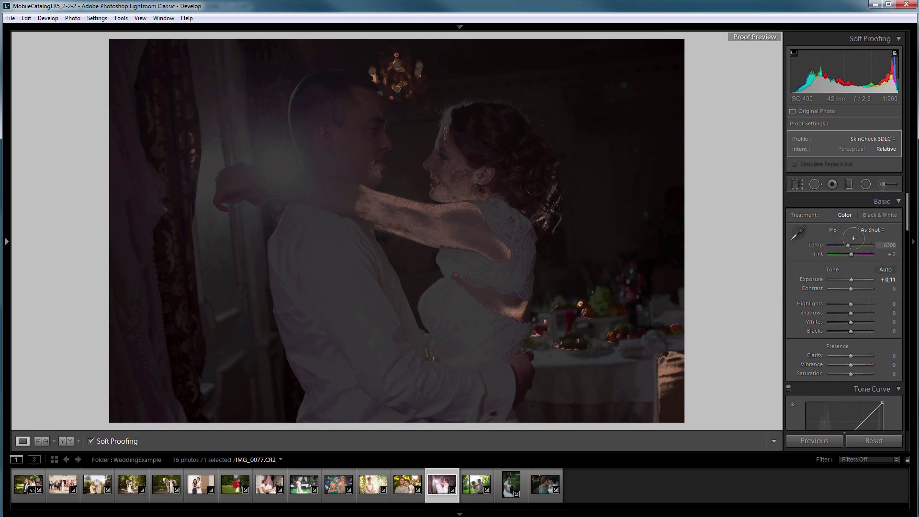
{"action": "mouse_move", "coordinate": [848, 245]}
{"action": "left_mouse_down"}
{"action": "mouse_move", "coordinate": [856, 245]}
{"action": "mouse_move", "coordinate": [845, 254]}
{"action": "left_mouse_up"}
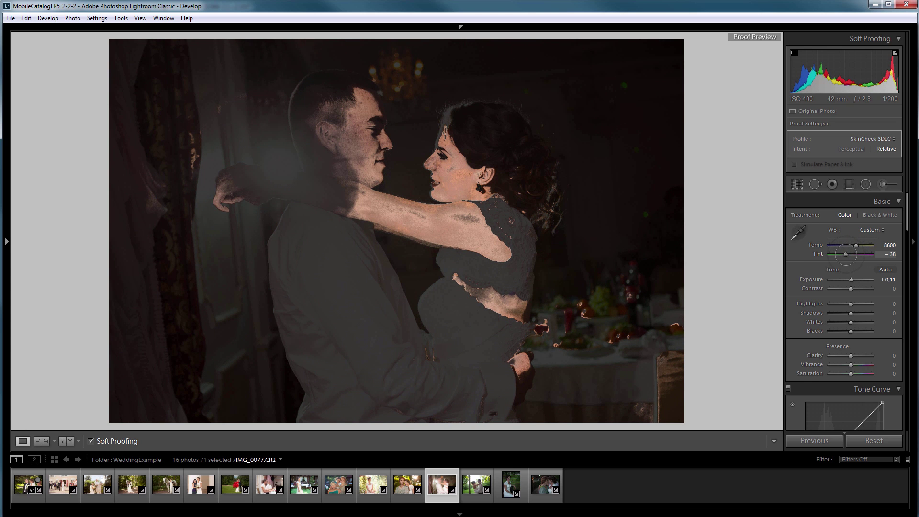
{"action": "left_click_drag", "start_coordinate": [845, 254], "coordinate": [852, 279]}
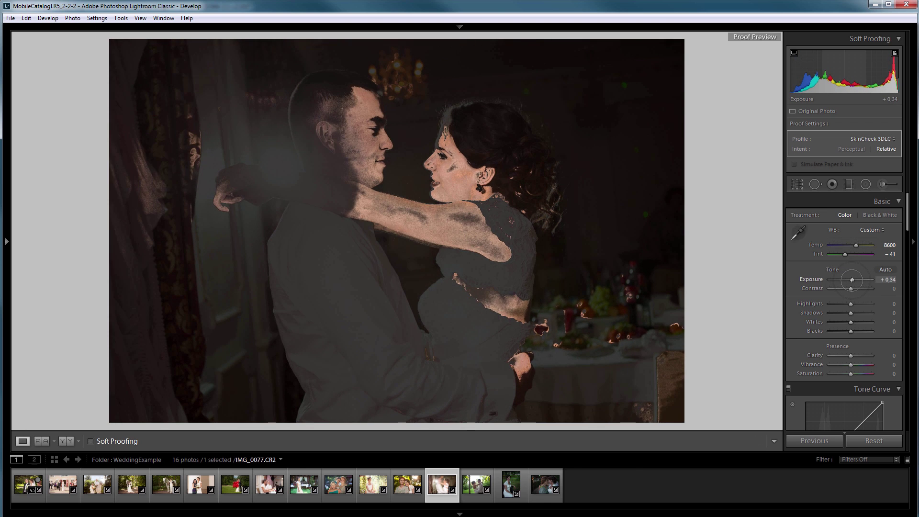
{"action": "key", "text": "s"}
{"action": "key", "text": "s"}
{"action": "key", "text": "s"}
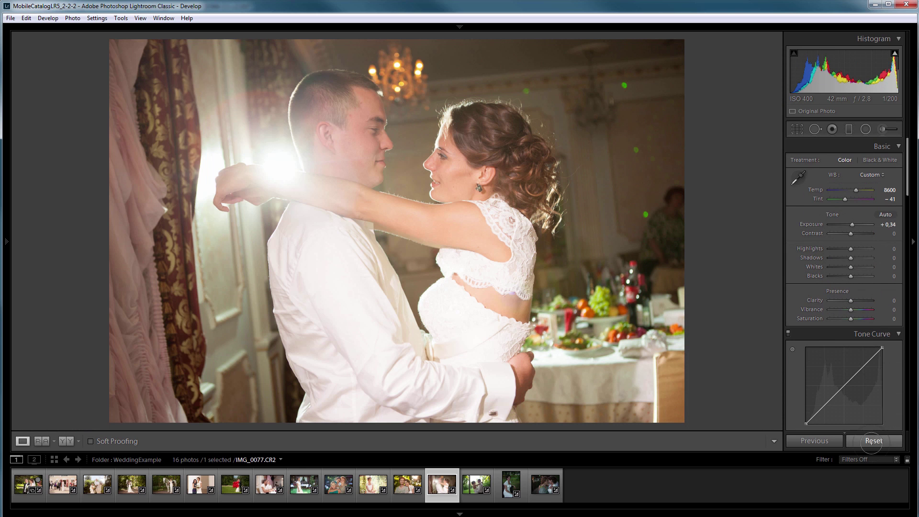
{"action": "left_click", "coordinate": [873, 441]}
{"action": "key", "text": "ctrl+z"}
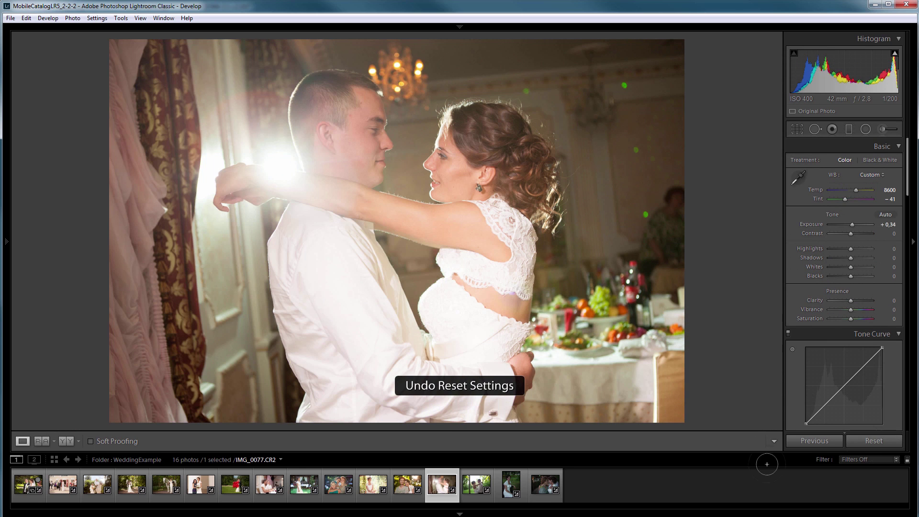
- Open photo IMG_0193.CR2 of the couple in the park and soft-proof it with the SkinCheck 3DLC profile
{"action": "left_click", "coordinate": [476, 485]}
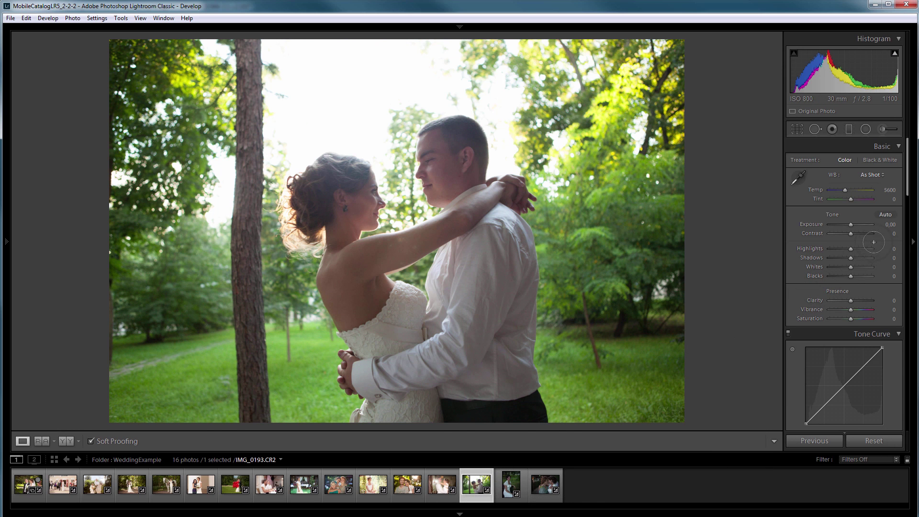
{"action": "key", "text": "s"}
{"action": "left_click", "coordinate": [851, 139]}
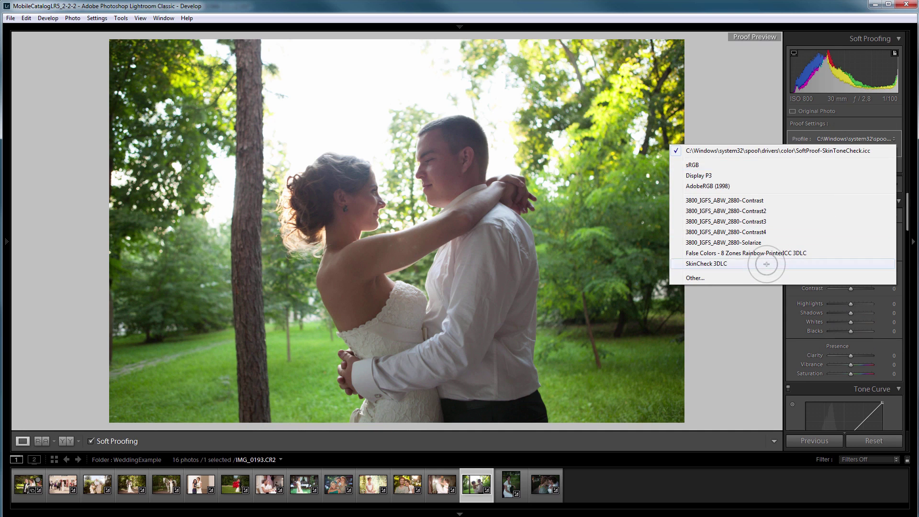
{"action": "left_click", "coordinate": [765, 260]}
- Using the skin-tone proof, set the park photo's temperature to 8600, tint to +7 and exposure to +1.02
{"action": "left_click_drag", "start_coordinate": [851, 279], "coordinate": [853, 279]}
{"action": "left_click_drag", "start_coordinate": [844, 245], "coordinate": [856, 245]}
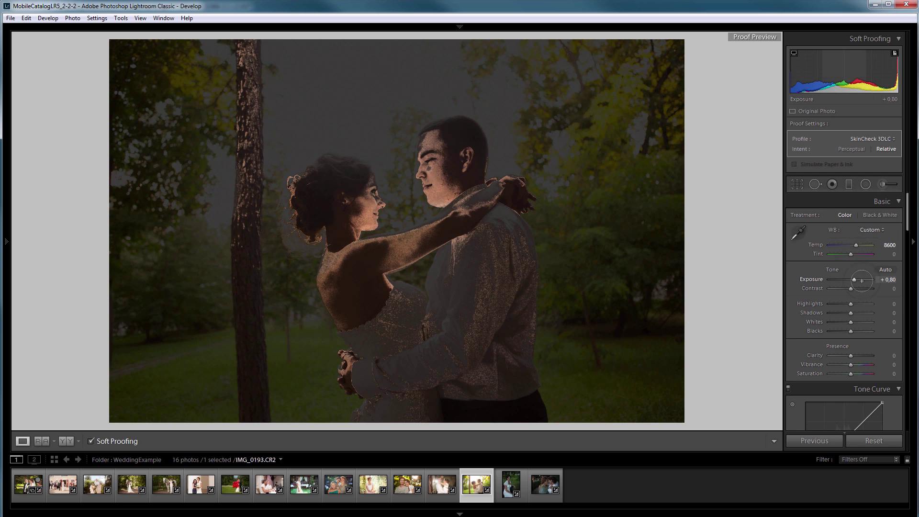
{"action": "left_click_drag", "start_coordinate": [850, 253], "coordinate": [855, 279]}
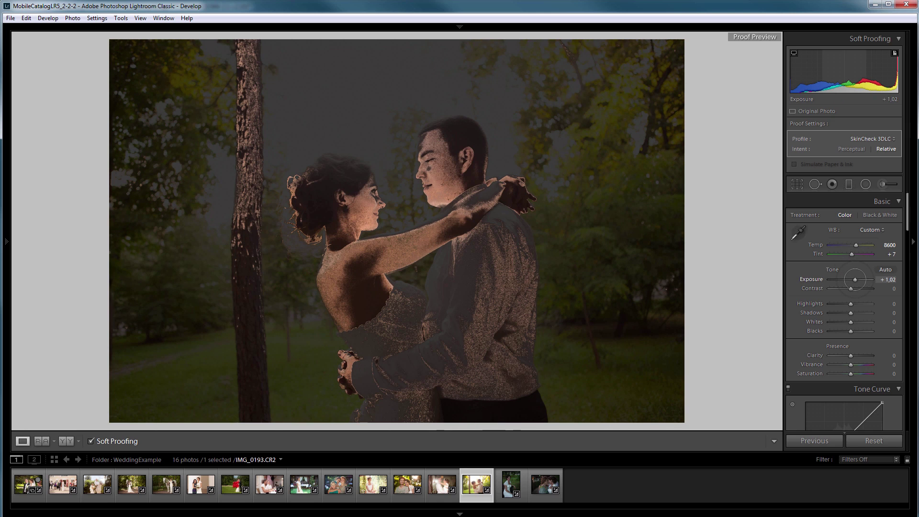
{"action": "key", "text": "s"}
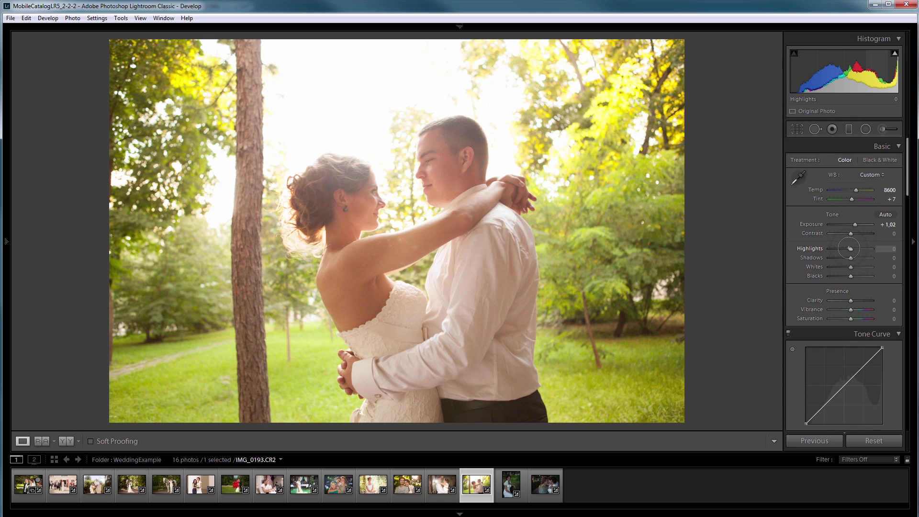
- Lower the park photo's highlights to -100 and compare before and after by resetting and undoing the reset
{"action": "left_click_drag", "start_coordinate": [851, 248], "coordinate": [828, 248]}
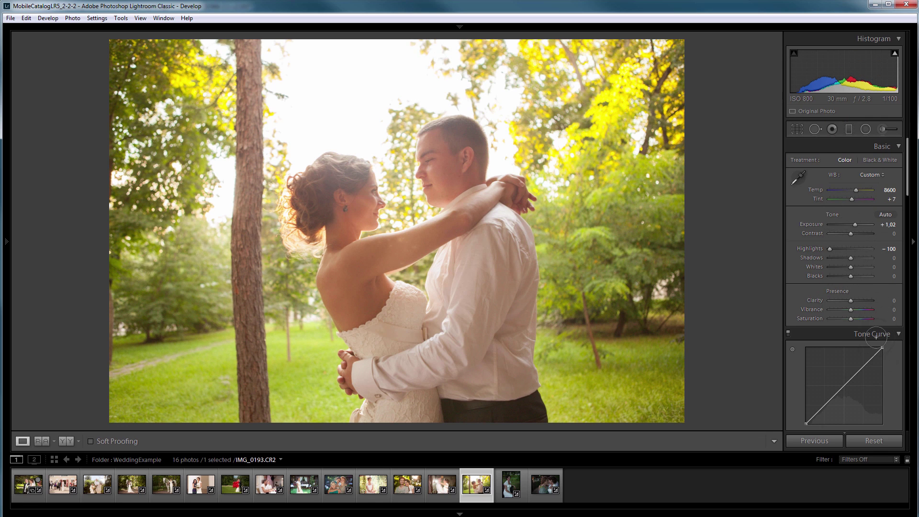
{"action": "left_click", "coordinate": [874, 439]}
{"action": "key", "text": "ctrl+z"}
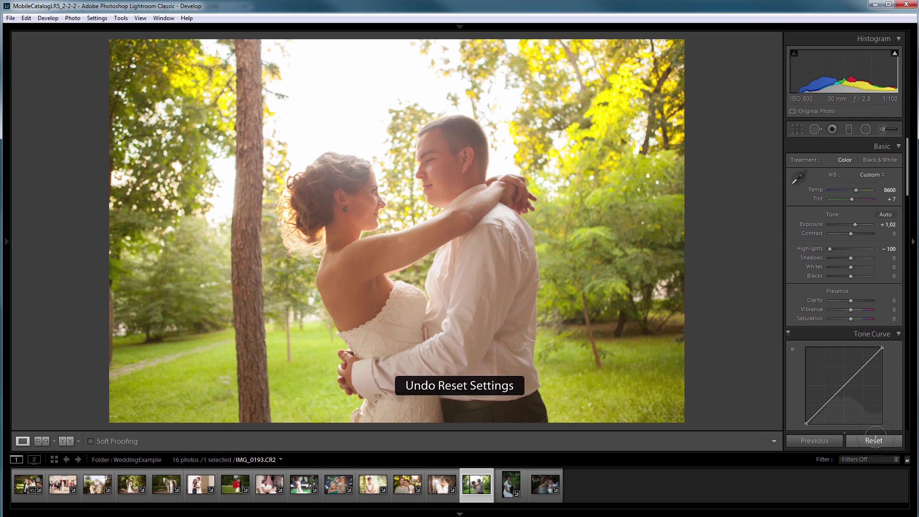
- Open photo IMG_0298.CR2 of the bride on the bench and soft-proof it with the SkinCheck 3DLC profile
{"action": "key", "text": "Right"}
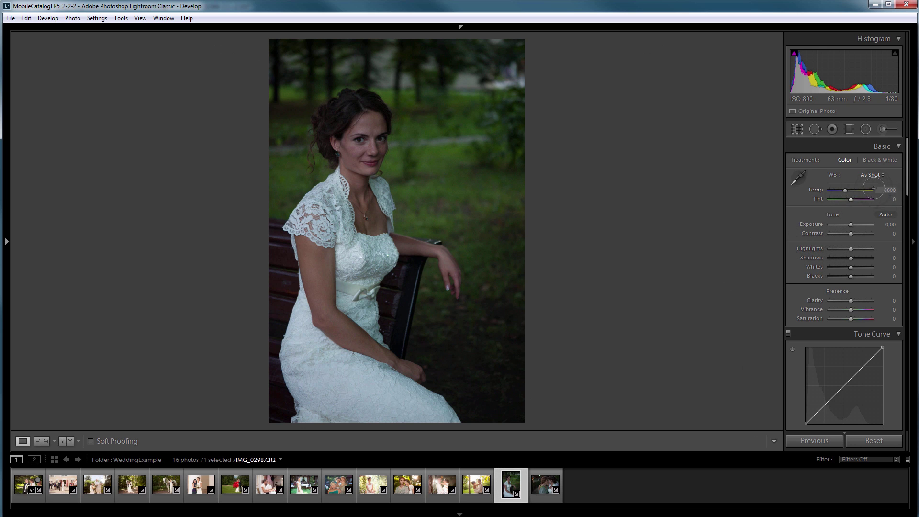
{"action": "key", "text": "s"}
{"action": "left_click", "coordinate": [855, 139]}
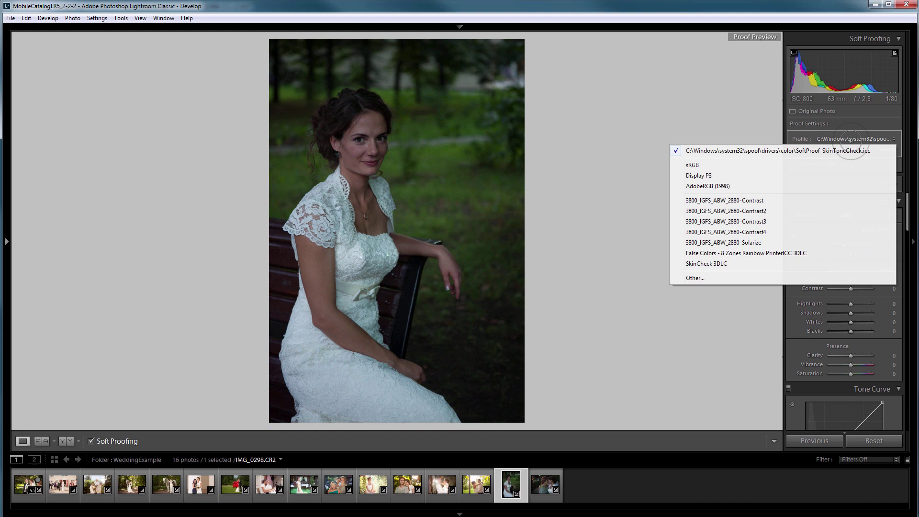
{"action": "left_click", "coordinate": [727, 263]}
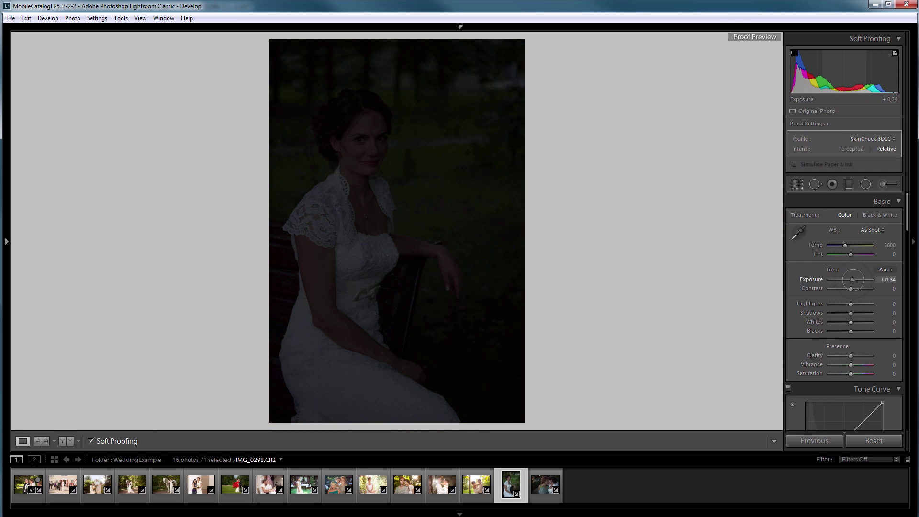
- Set the bench photo's temperature to 11045 and exposure to +1.59 with the skin-tone proof, and turn the proof off
{"action": "left_click_drag", "start_coordinate": [850, 280], "coordinate": [856, 280]}
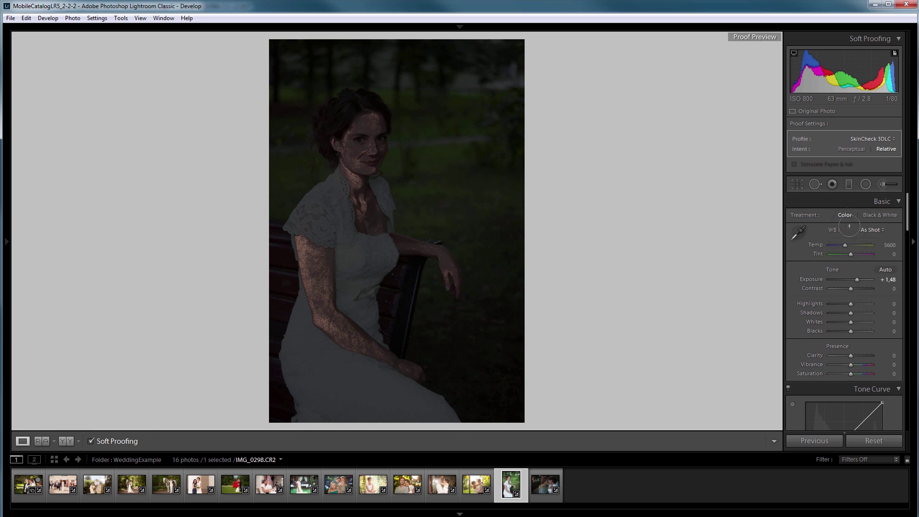
{"action": "left_click_drag", "start_coordinate": [845, 244], "coordinate": [859, 245]}
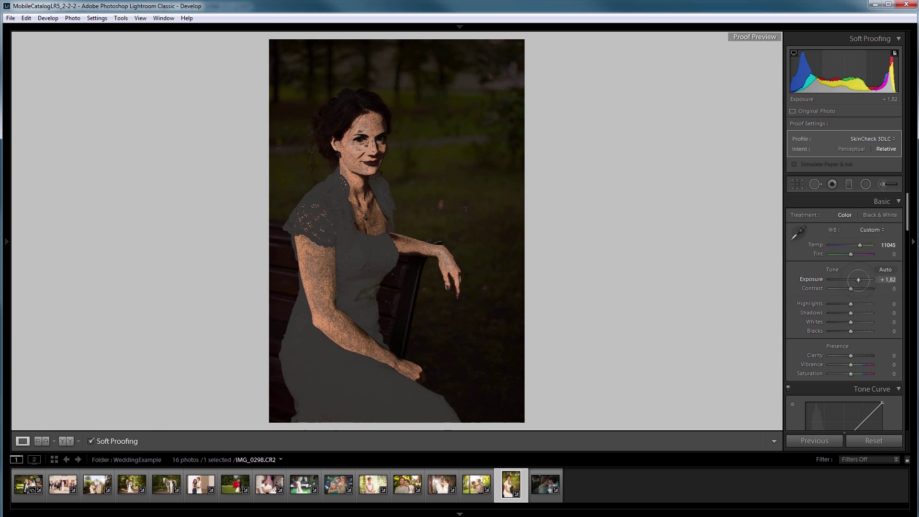
{"action": "left_click_drag", "start_coordinate": [857, 279], "coordinate": [858, 280]}
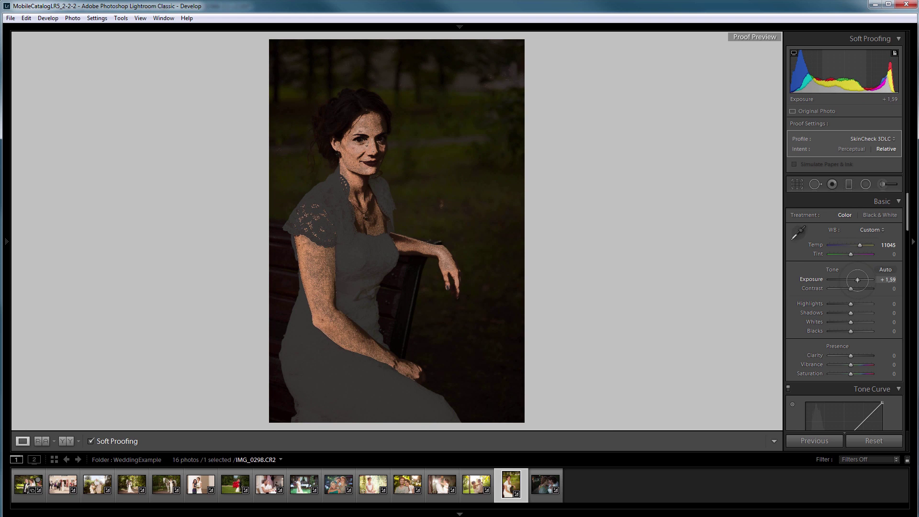
{"action": "key", "text": "s"}
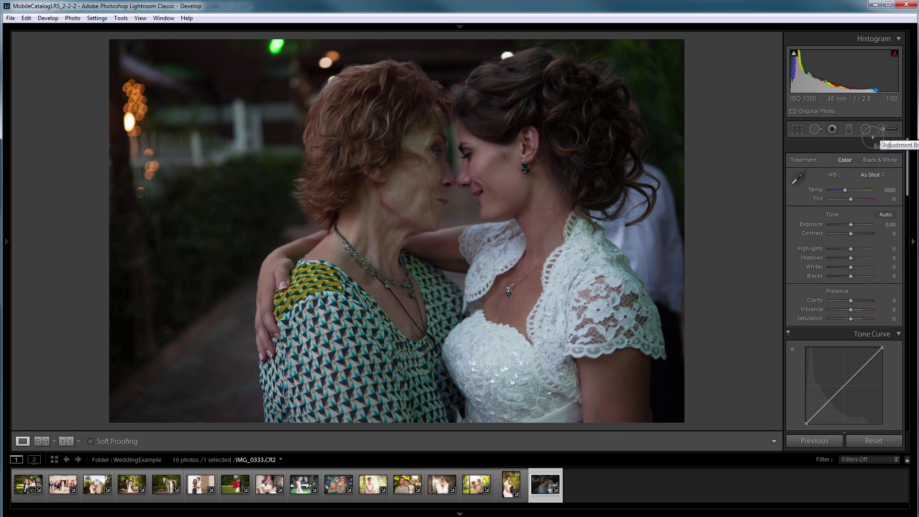
- Soft-proof photo IMG_0333.CR2 of the two women with the SkinCheck 3DLC profile
{"action": "key", "text": "s"}
{"action": "left_click", "coordinate": [857, 139]}
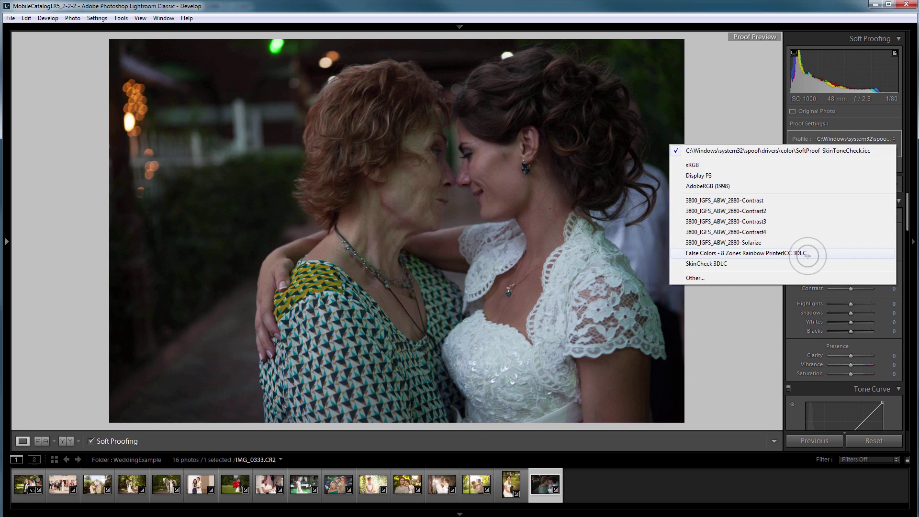
{"action": "left_click", "coordinate": [785, 264]}
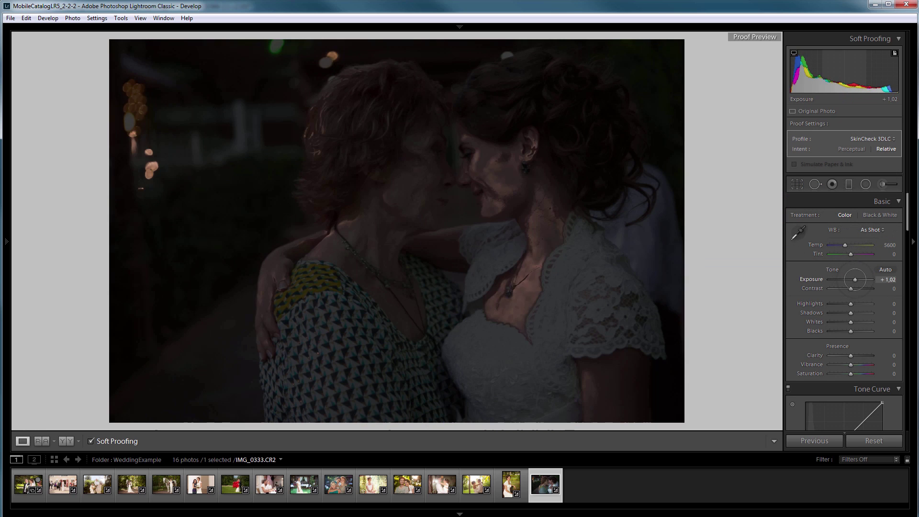
- Using the skin-tone proof, set the photo's temperature to 11614 and exposure to +1.48, and turn the proof off
{"action": "left_click_drag", "start_coordinate": [855, 279], "coordinate": [861, 279]}
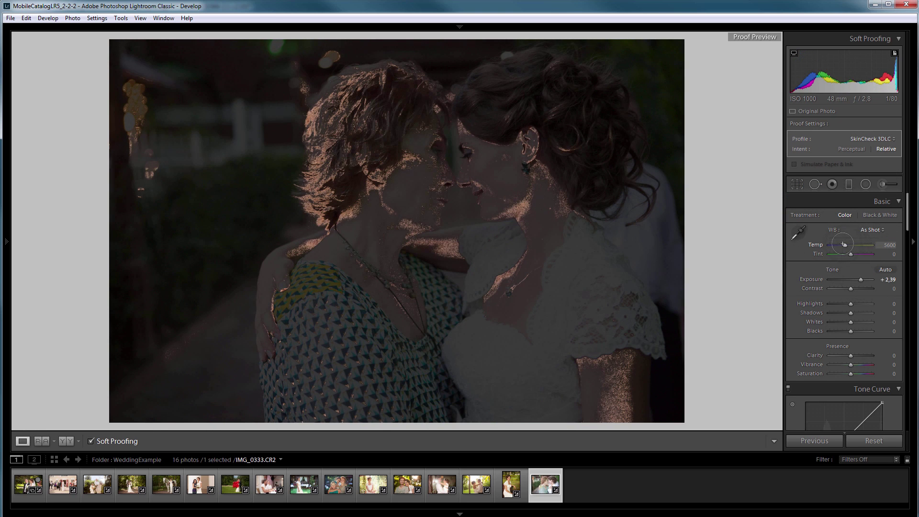
{"action": "left_click_drag", "start_coordinate": [845, 244], "coordinate": [860, 245]}
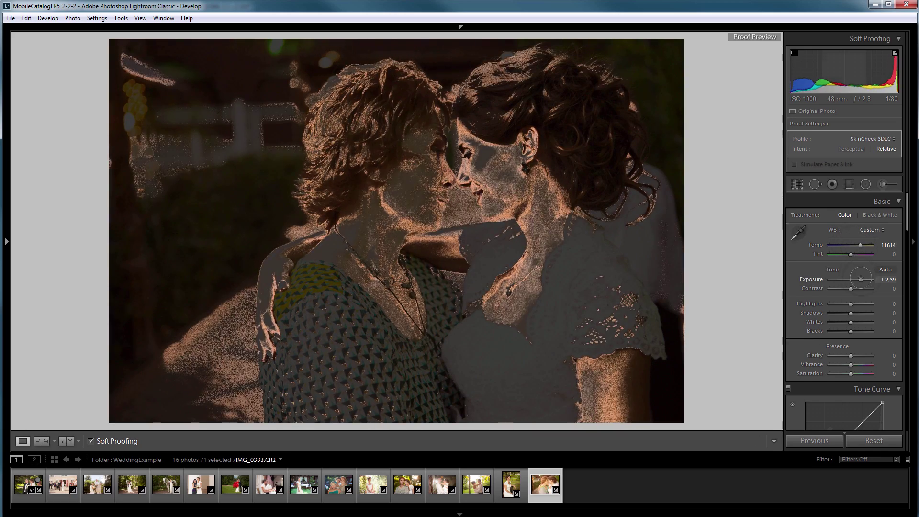
{"action": "left_click_drag", "start_coordinate": [860, 279], "coordinate": [857, 279]}
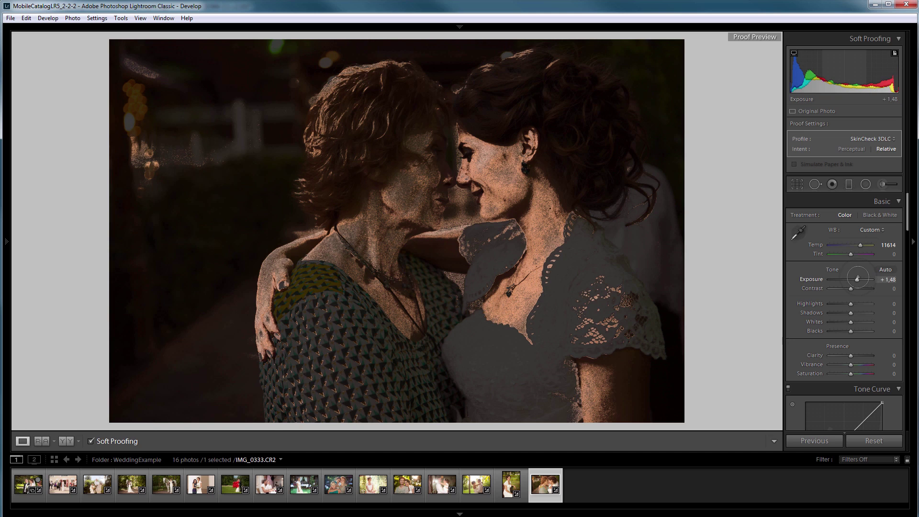
{"action": "key", "text": "s"}
- With the skin-tone proof on, set an adjustment brush to temperature 0 and tint 52 and paint over the older woman's face
{"action": "key", "text": "k"}
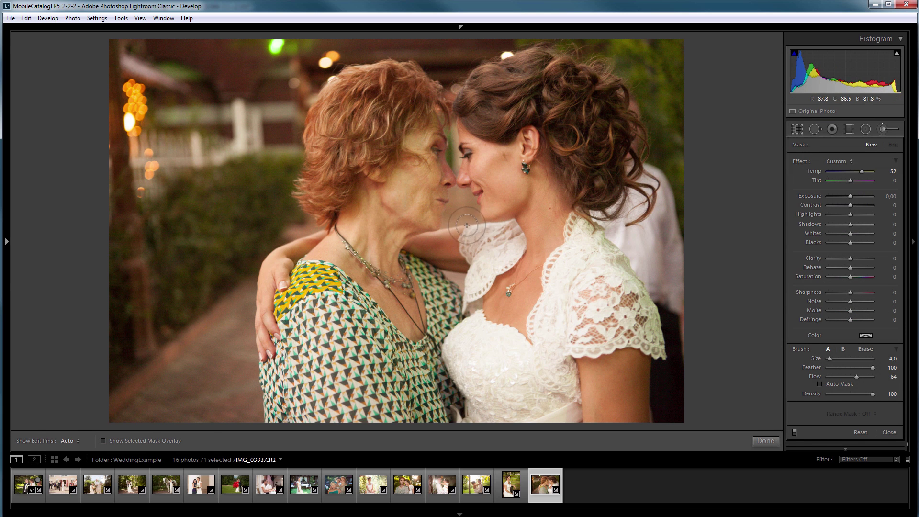
{"action": "key", "text": "s"}
{"action": "double_click", "coordinate": [861, 226]}
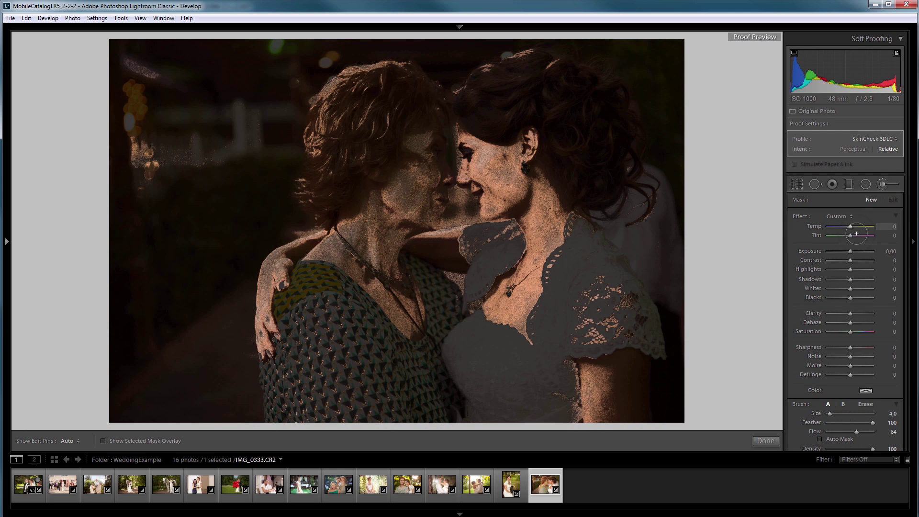
{"action": "left_click_drag", "start_coordinate": [850, 236], "coordinate": [861, 235]}
{"action": "scroll", "coordinate": [425, 201], "scroll_direction": "up", "scroll_amount": 4}
{"action": "key", "text": "h"}
{"action": "mouse_move", "coordinate": [416, 146]}
{"action": "left_mouse_down"}
{"action": "mouse_move", "coordinate": [408, 191]}
{"action": "mouse_move", "coordinate": [424, 182]}
{"action": "mouse_move", "coordinate": [417, 160]}
{"action": "mouse_move", "coordinate": [398, 231]}
{"action": "mouse_move", "coordinate": [373, 237]}
{"action": "mouse_move", "coordinate": [365, 215]}
{"action": "left_mouse_up"}
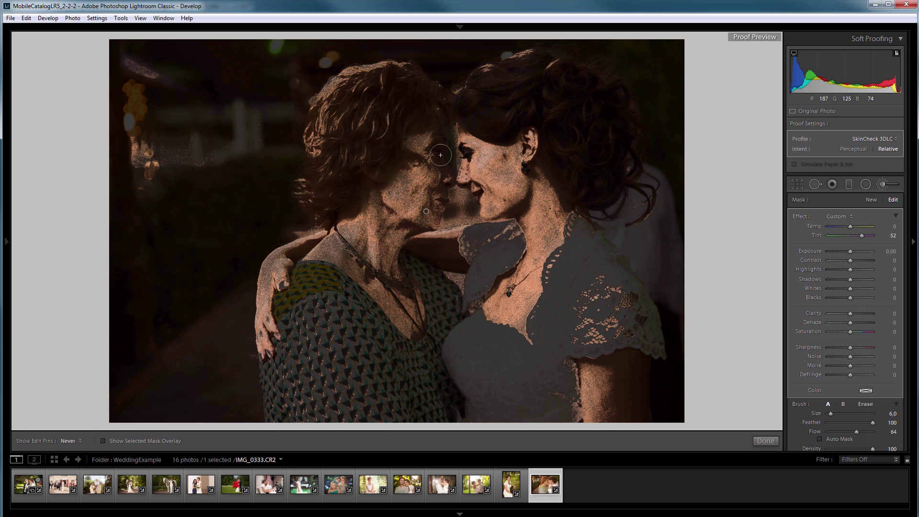
- Refine the brush size between 4 and 6 for the older woman's face, toggling the edit pin to inspect the area
{"action": "scroll", "coordinate": [435, 181], "scroll_direction": "down", "scroll_amount": 2}
{"action": "scroll", "coordinate": [430, 195], "scroll_direction": "down", "scroll_amount": 2}
{"action": "key", "text": "h"}
{"action": "key", "text": "h"}
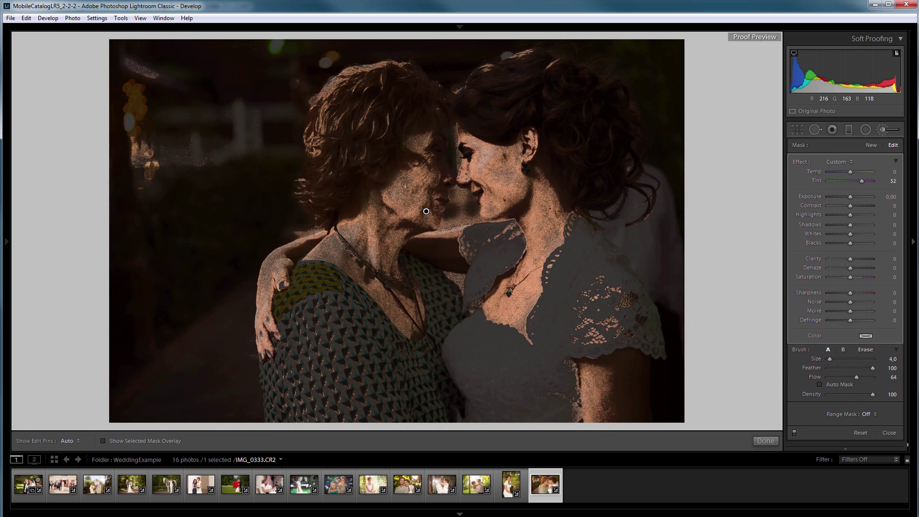
{"action": "key", "text": "h"}
{"action": "key", "text": "h"}
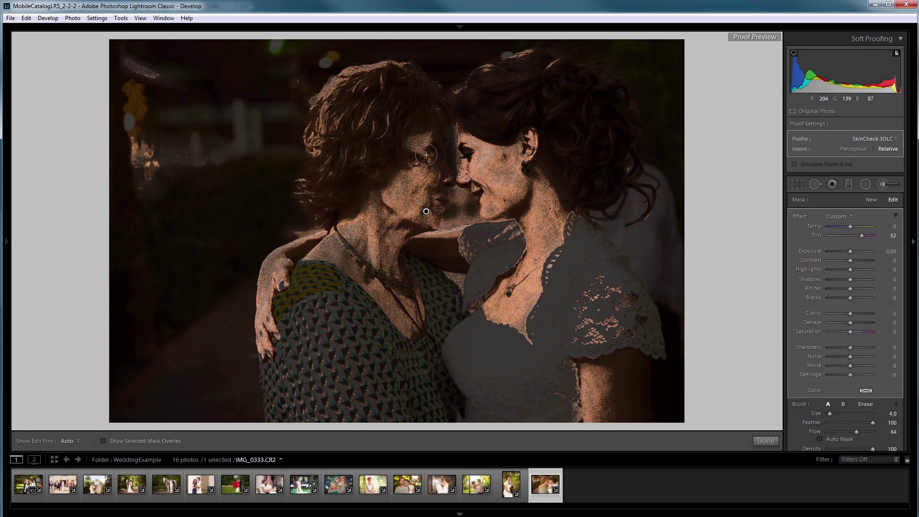
{"action": "key", "text": "h"}
{"action": "key", "text": "bracketright"}
{"action": "key", "text": "h"}
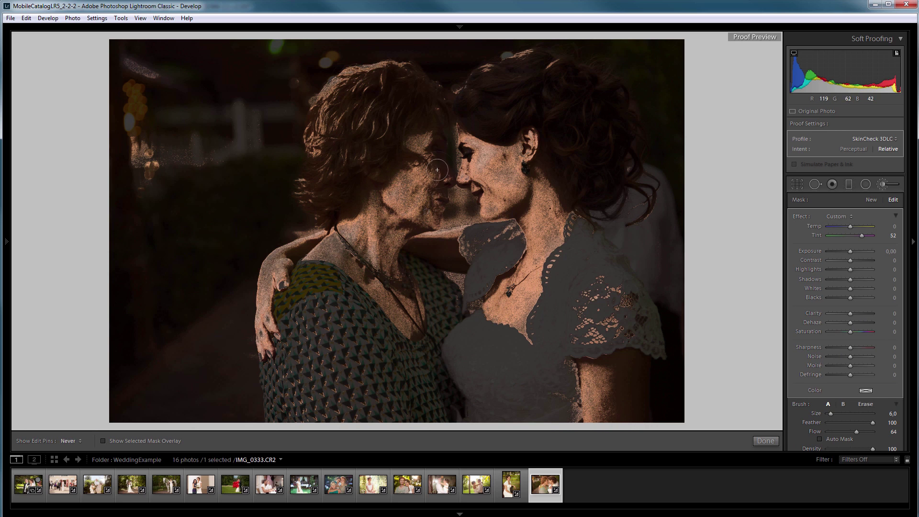
- Compare the brushed face with the skin-tone proof on and off, hiding and showing the edit pin
{"action": "key", "text": "s"}
{"action": "key", "text": "h"}
{"action": "key", "text": "s"}
{"action": "key", "text": "h"}
{"action": "key", "text": "s"}
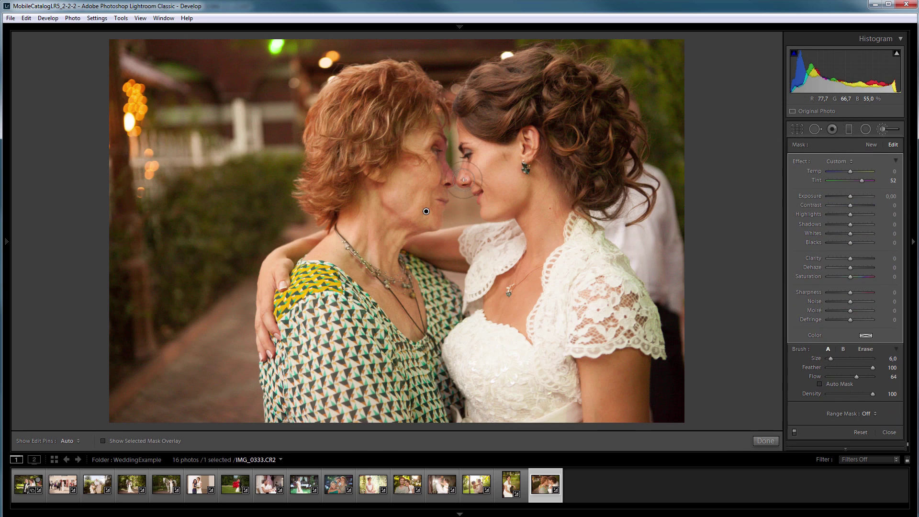
{"action": "key", "text": "s"}
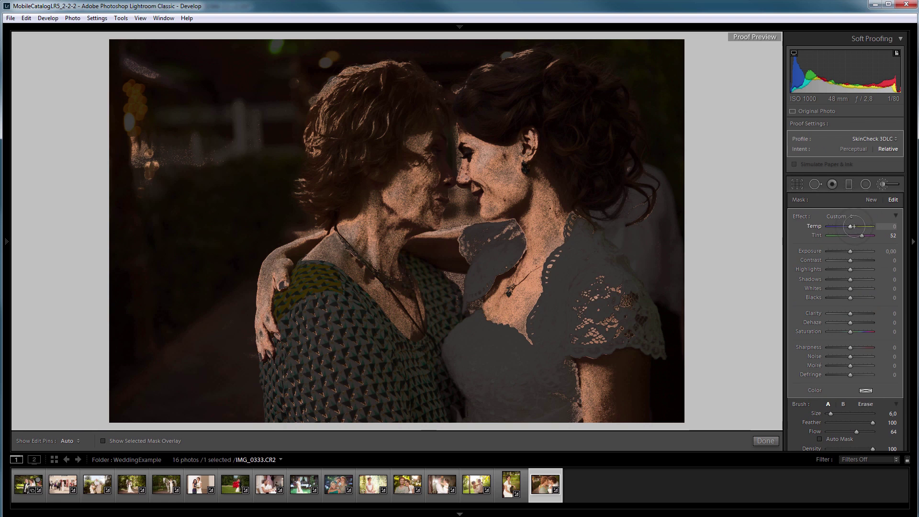
- Set the face brush's temperature to 13, check it with the edit pin hidden and the proof toggled, and leave the proof off
{"action": "left_click_drag", "start_coordinate": [851, 225], "coordinate": [853, 226]}
{"action": "key", "text": "h"}
{"action": "key", "text": "s"}
{"action": "key", "text": "s"}
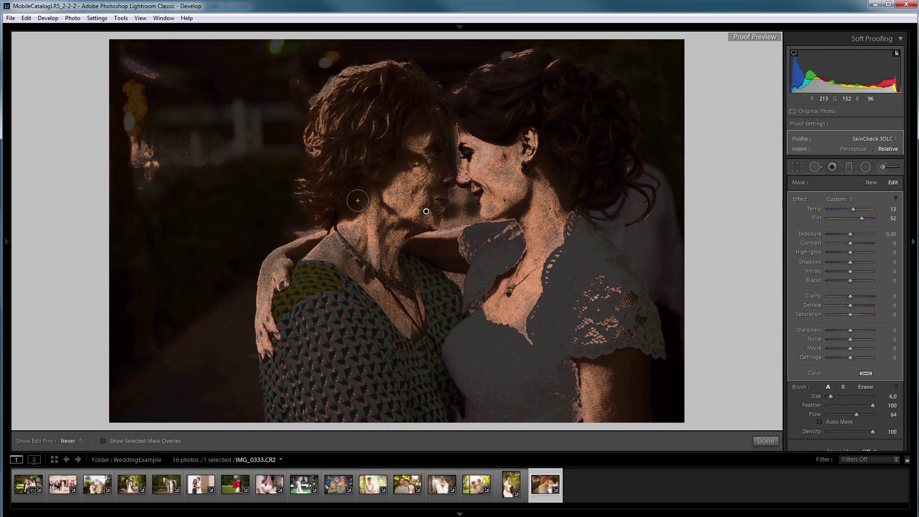
{"action": "key", "text": "s"}
{"action": "key", "text": "h"}
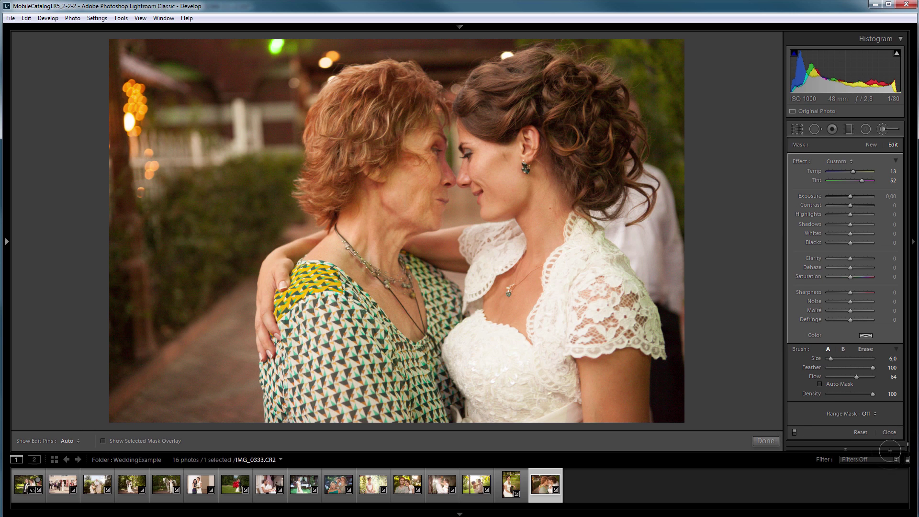
- Close the adjustment brush and compare before and after by resetting the photo and undoing the reset
{"action": "left_click", "coordinate": [888, 432]}
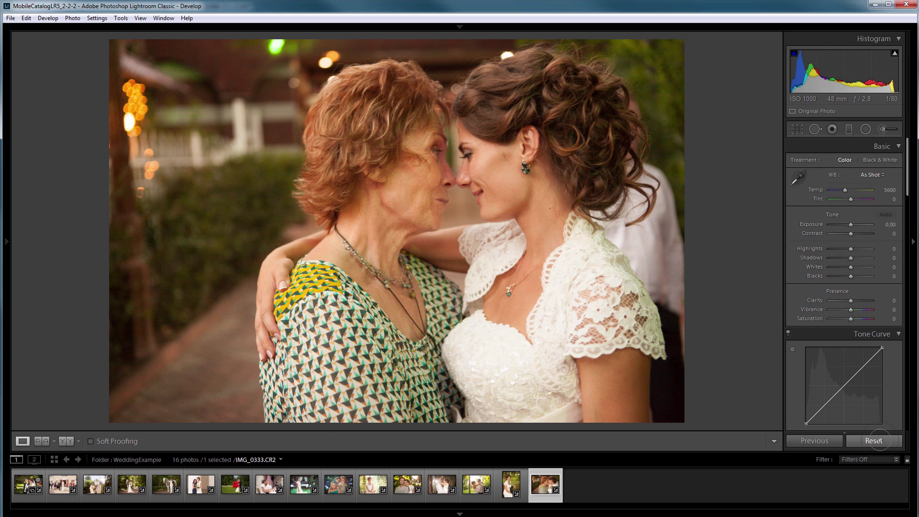
{"action": "left_click", "coordinate": [880, 440]}
{"action": "key", "text": "ctrl+z"}
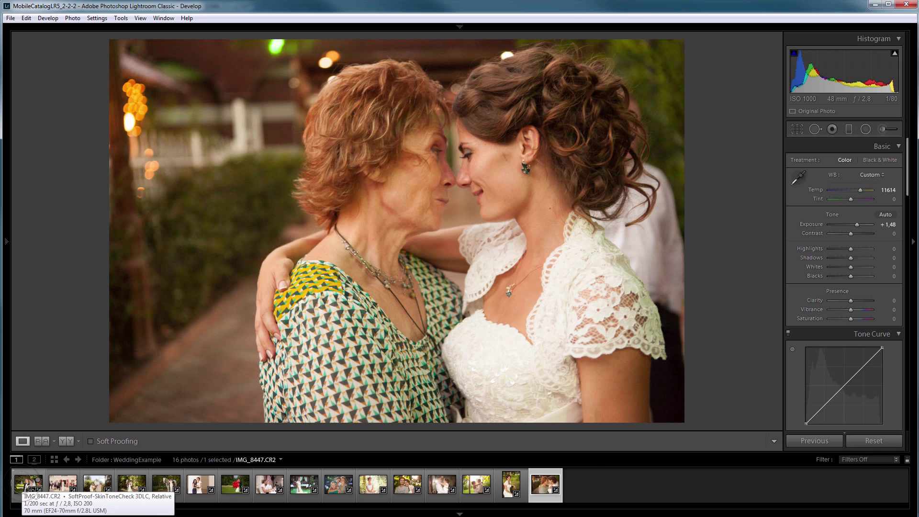
- Review the corrected wedding photos one by one from IMG_8447.CR2 to the last one, and return to IMG_0298.CR2
{"action": "left_click", "coordinate": [21, 481]}
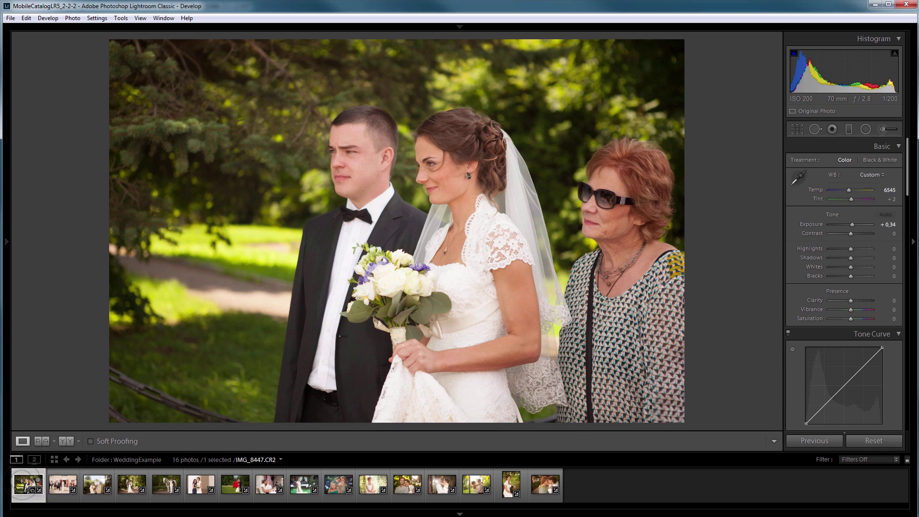
{"action": "key", "text": "Right"}
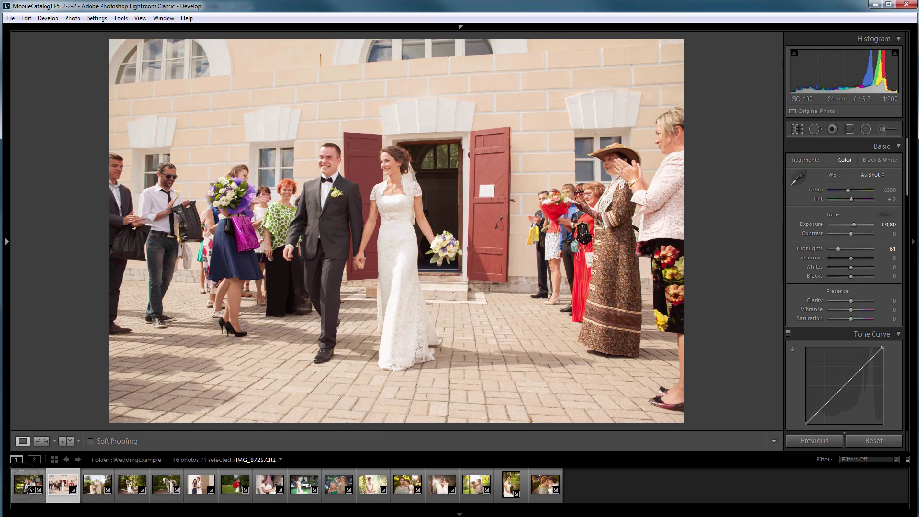
{"action": "key", "text": "Right"}
{"action": "key", "text": "Right"}
{"action": "key", "text": "Right"}
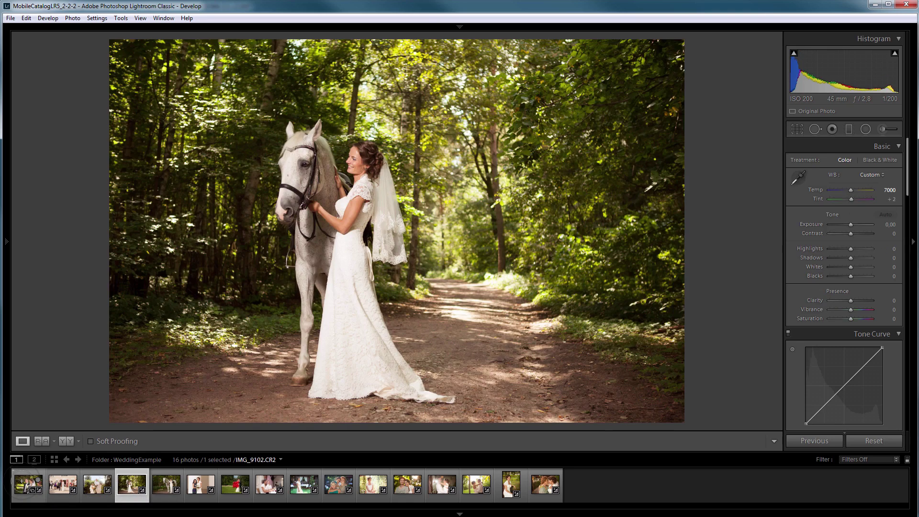
{"action": "key", "text": "Right"}
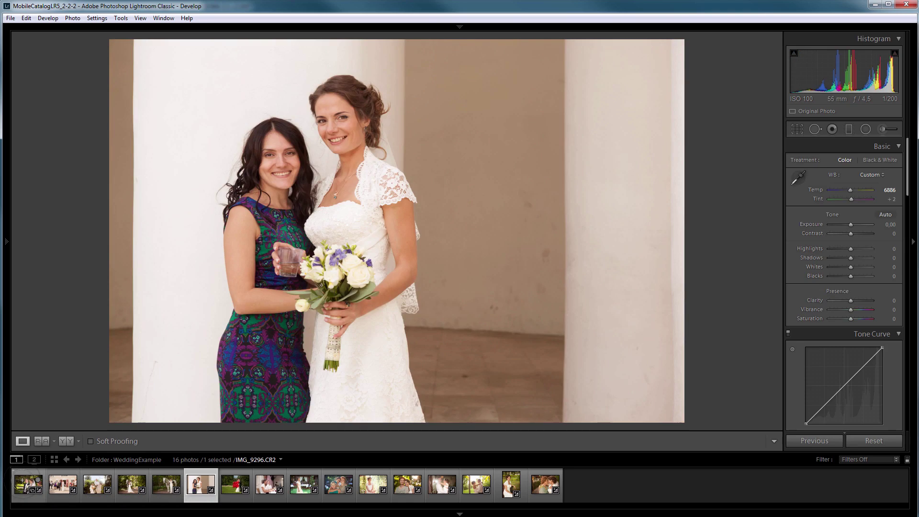
{"action": "key", "text": "Right"}
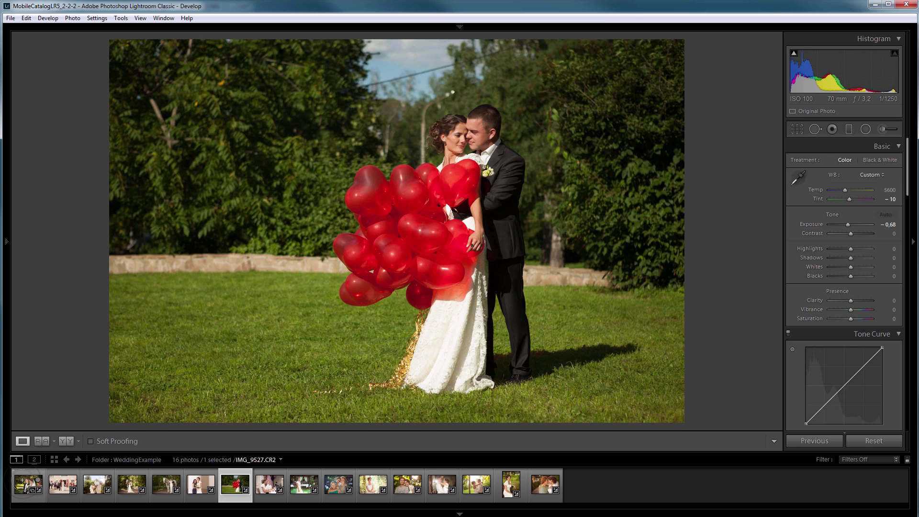
{"action": "key", "text": "Right"}
{"action": "key", "text": "Right"}
{"action": "key", "text": "Right"}
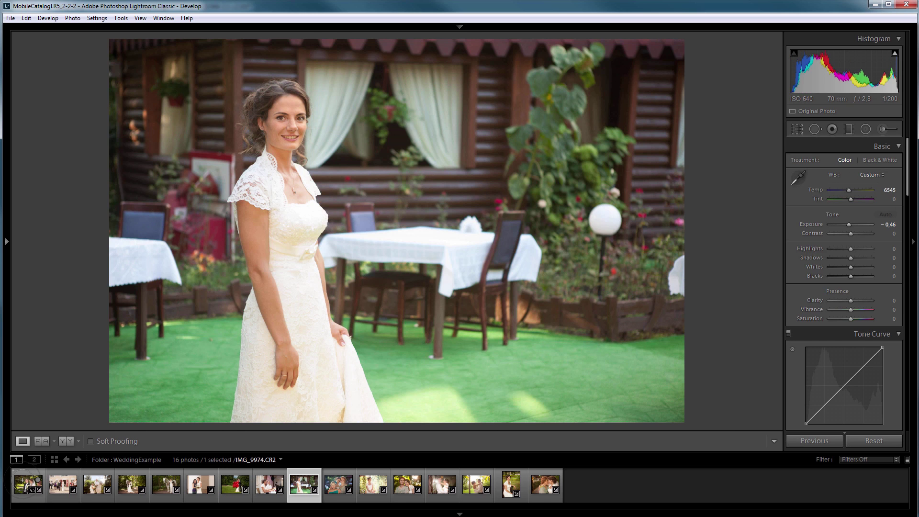
{"action": "key", "text": "Right"}
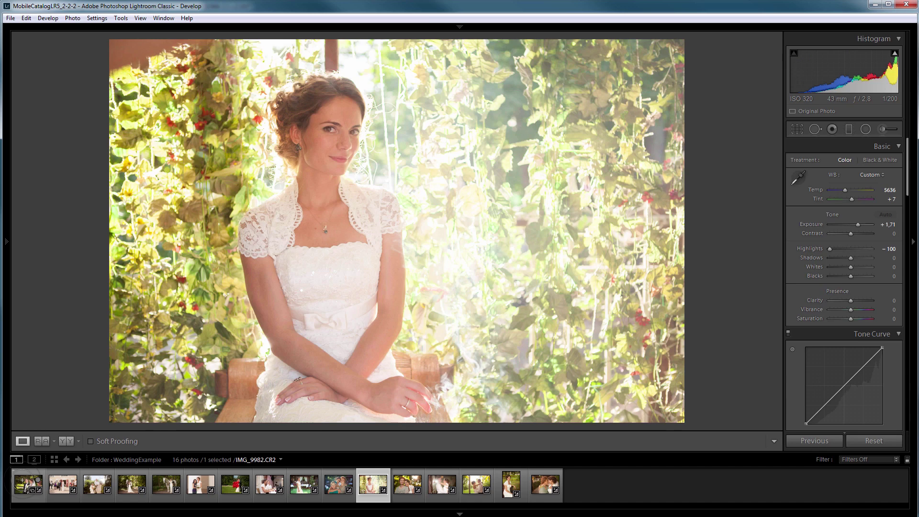
{"action": "key", "text": "Right"}
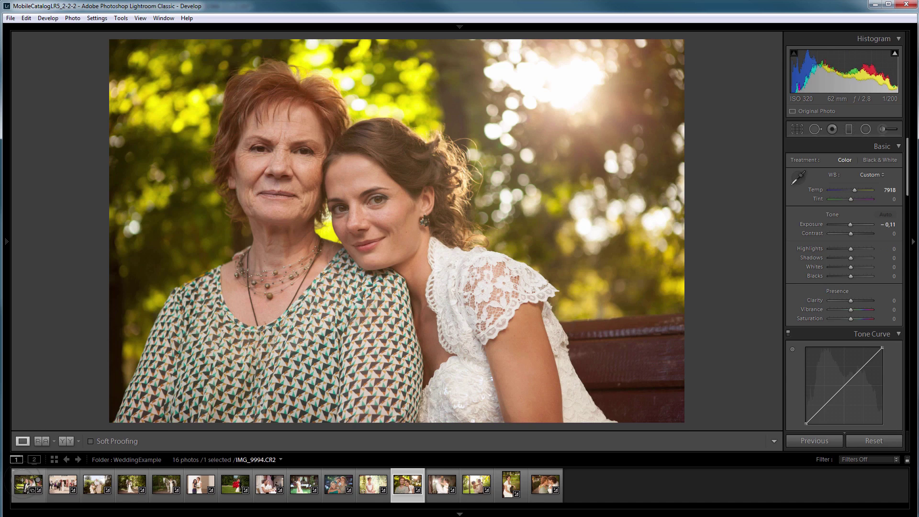
{"action": "key", "text": "Right"}
{"action": "key", "text": "Right"}
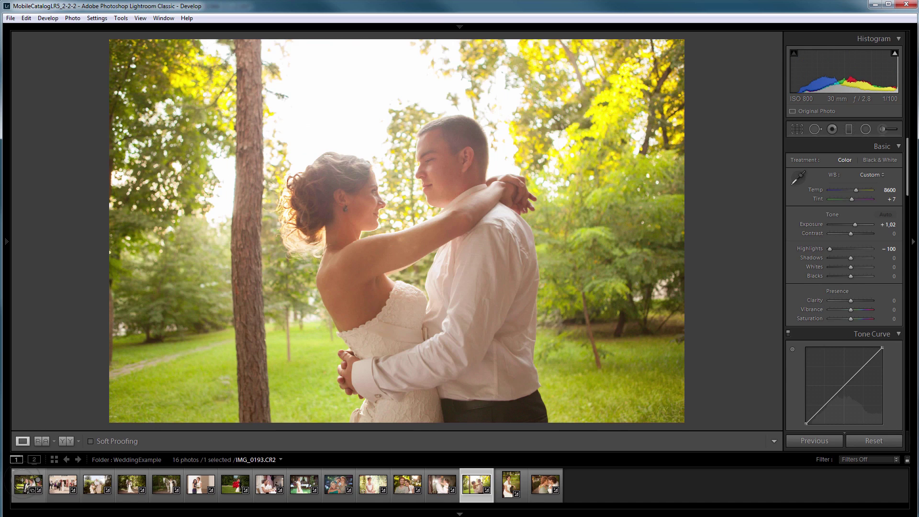
{"action": "key", "text": "Right"}
{"action": "key", "text": "Right"}
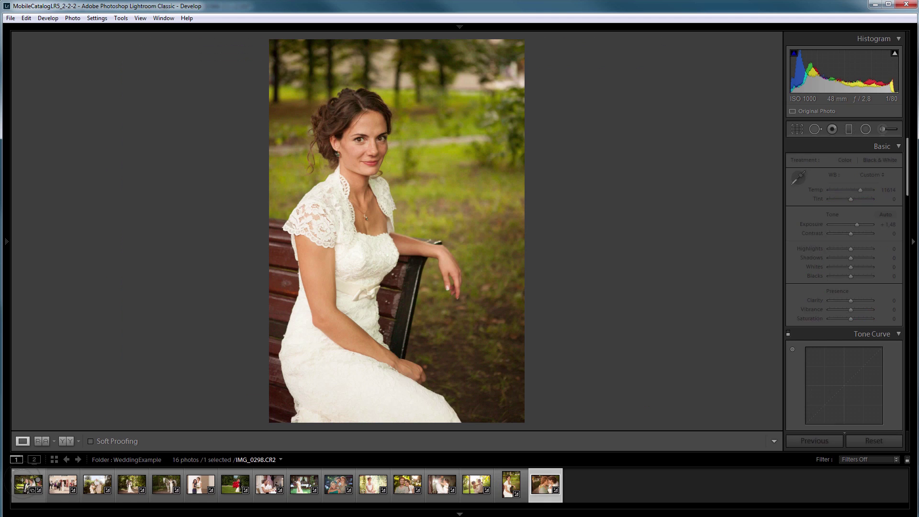
{"action": "left_click", "coordinate": [511, 485]}
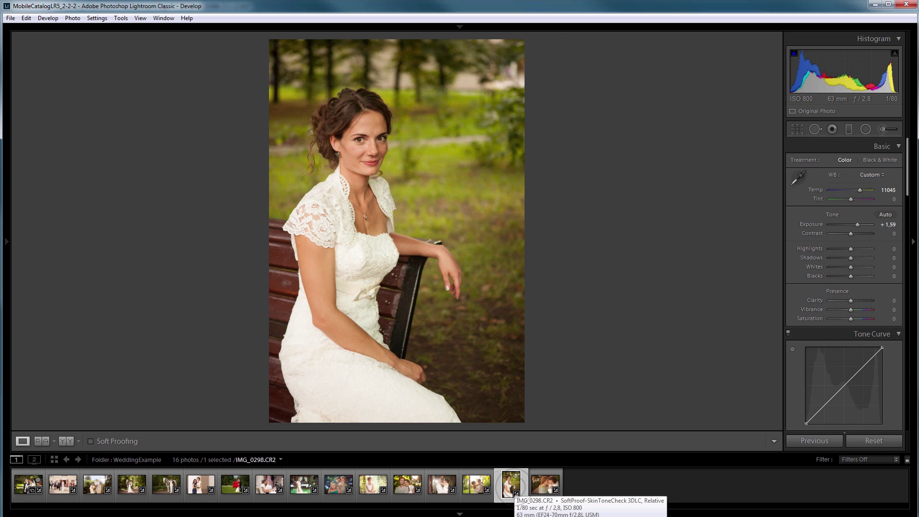